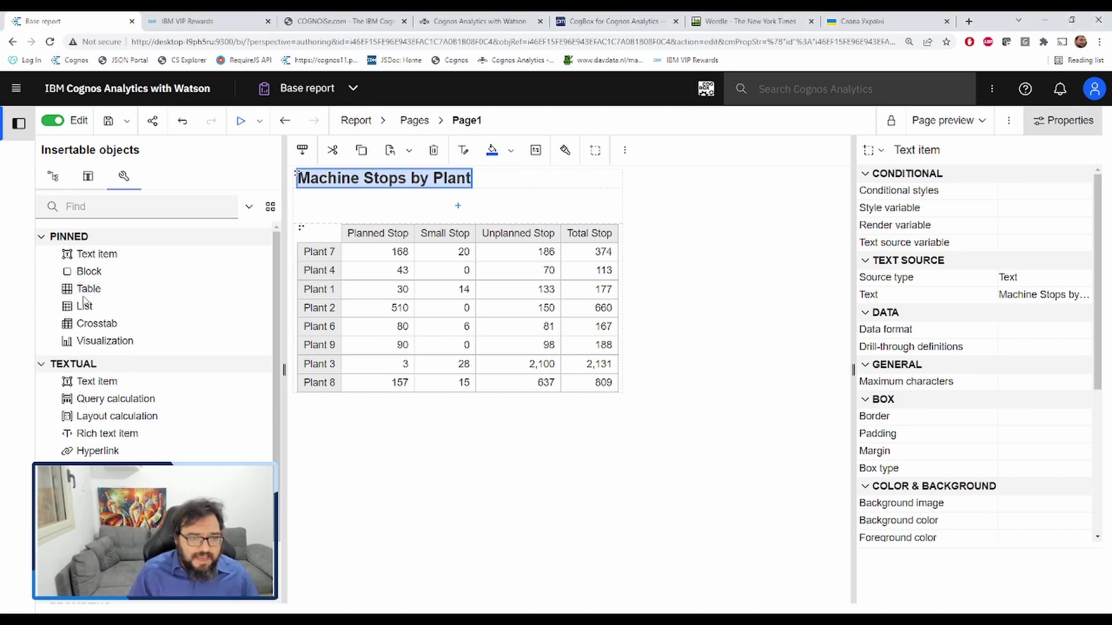
- Insert a 2-column, 5-row table above the stops crosstab with Maximize width turned off
drag(87, 288, 370, 234)
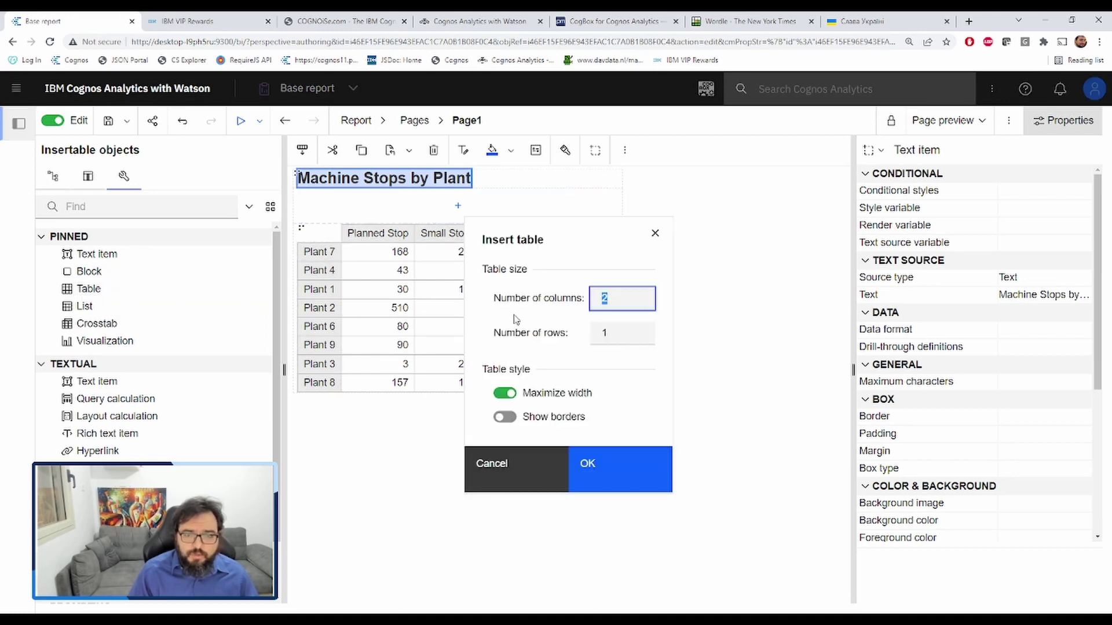
click(626, 327)
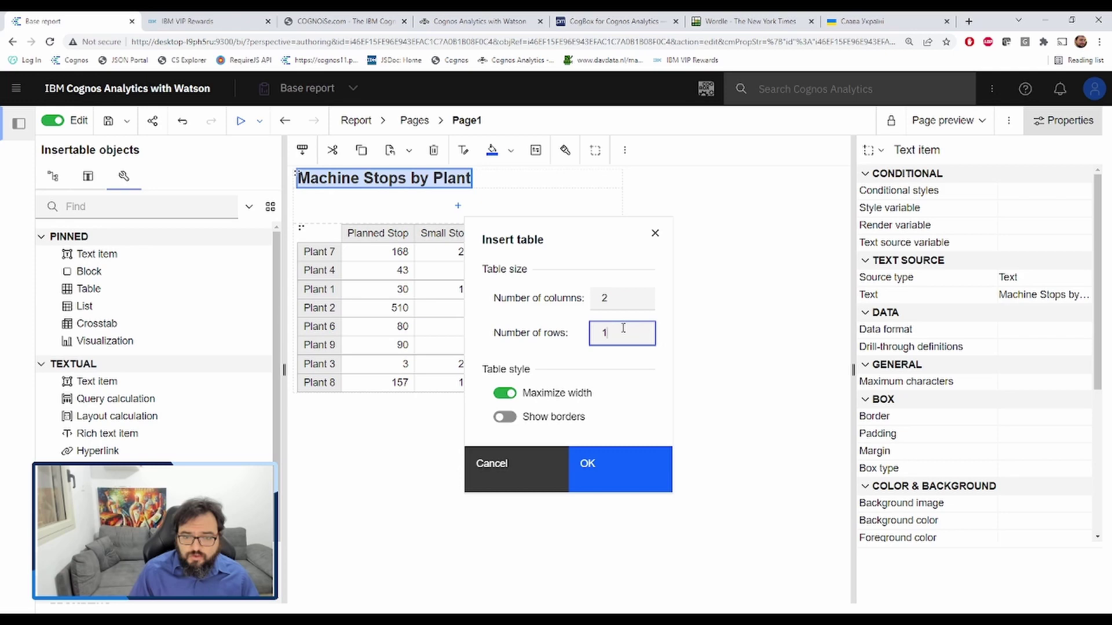
text(5)
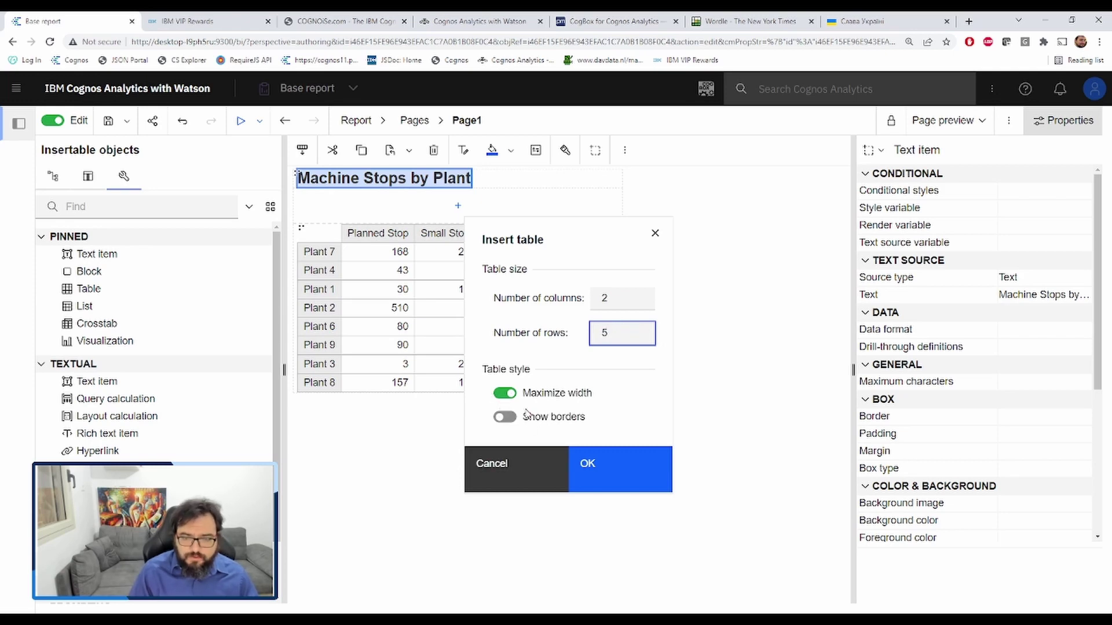
click(504, 393)
click(611, 487)
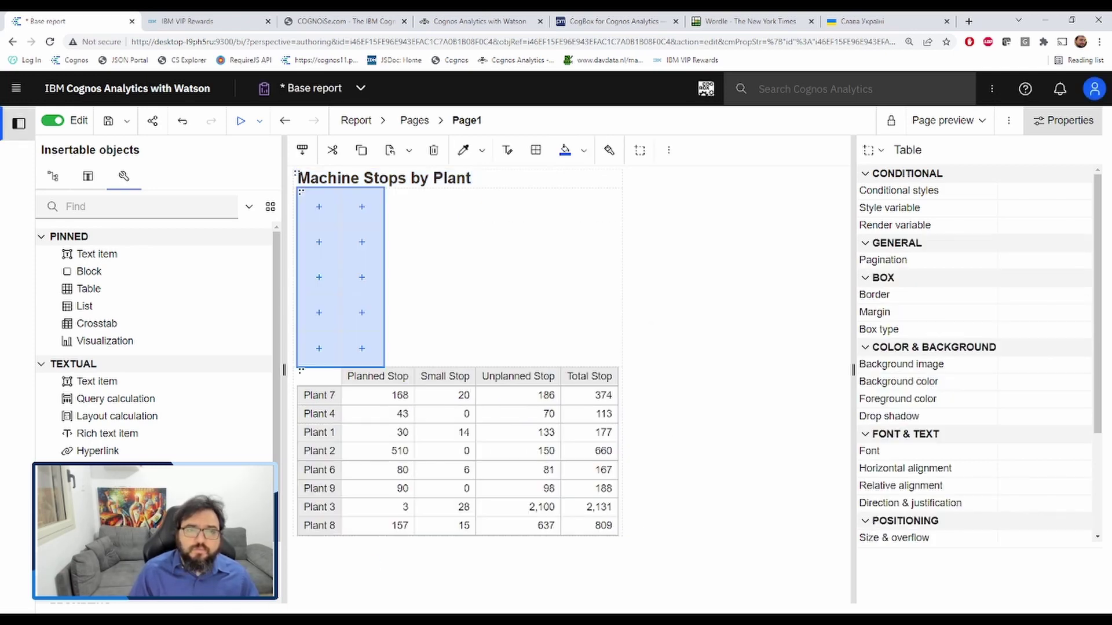
- Label the table's first cell 'Sort Item' and drop a value prompt beside it
drag(94, 257, 341, 238)
text(Sort Item)
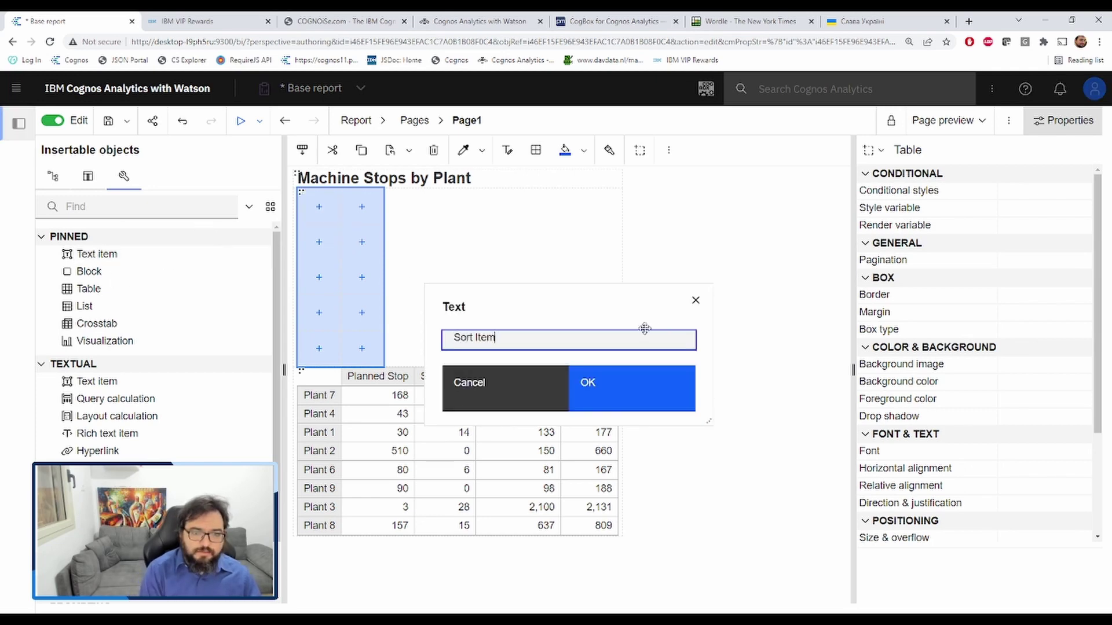
key(Return)
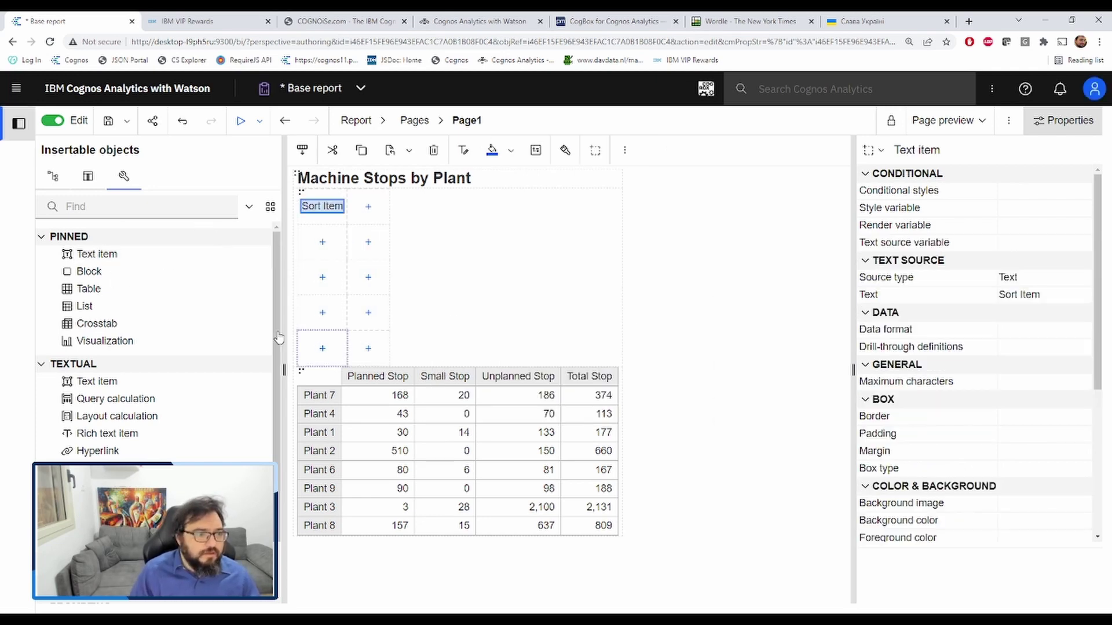
scroll(112, 400, down, 2)
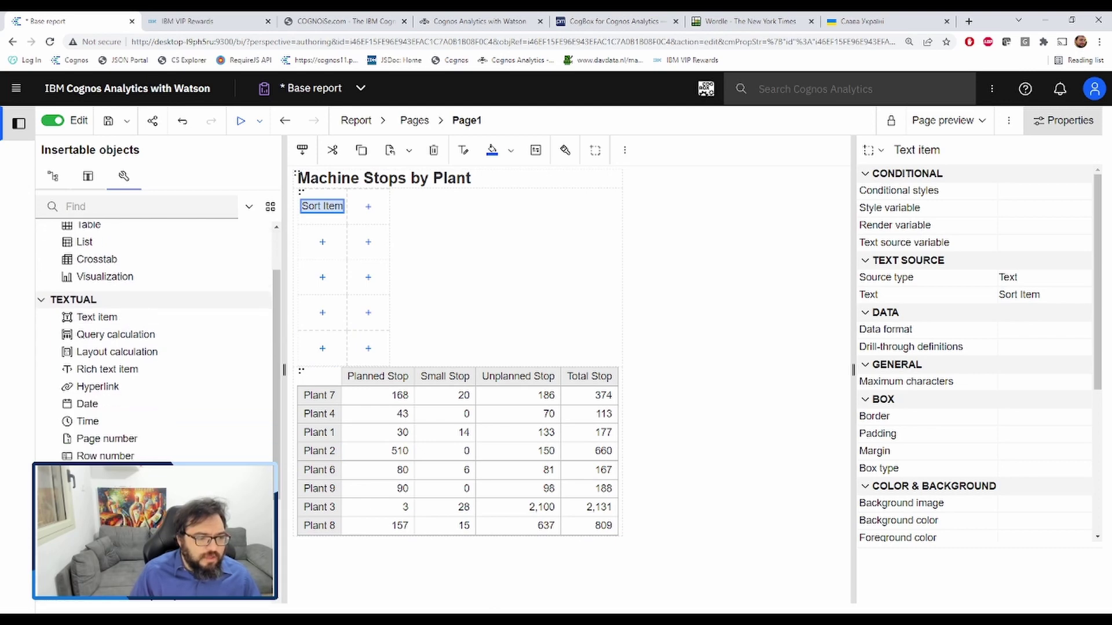
scroll(113, 424, down, 5)
drag(113, 424, 374, 212)
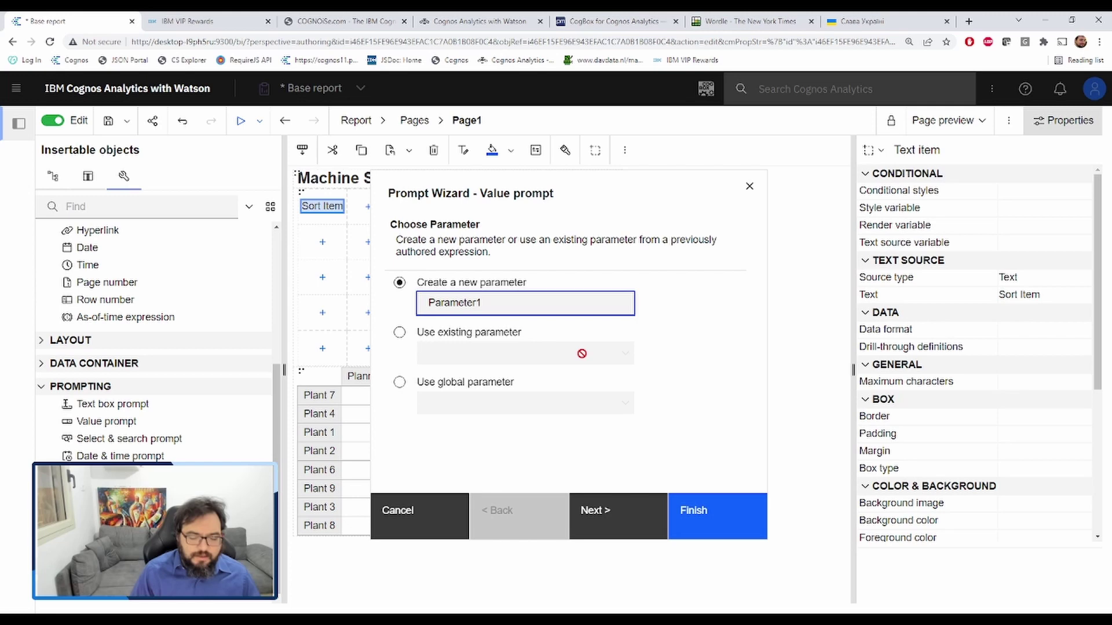
- Name the value prompt's new parameter 'Sort Item' and finish the wizard
key(ctrl+a)
text(Sort Item)
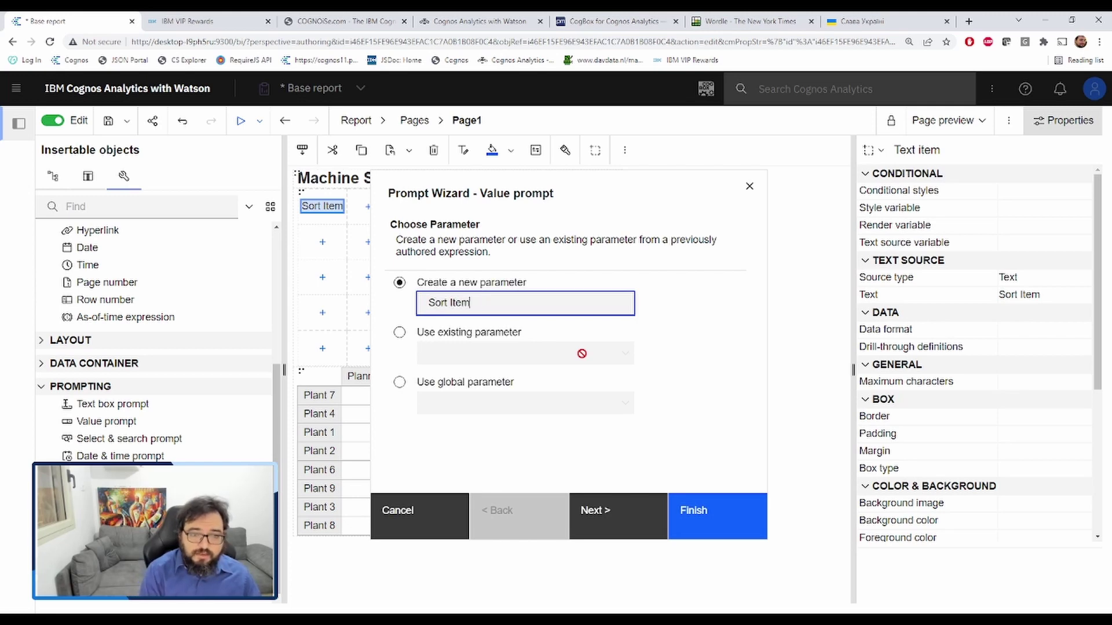
click(691, 517)
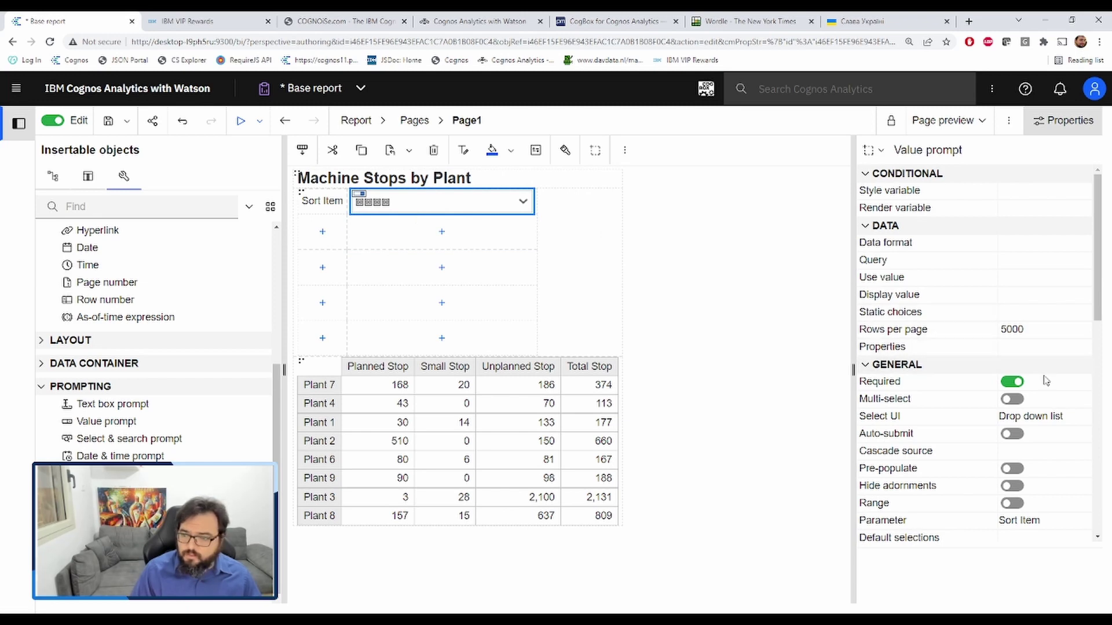
- Add static choices Planned Stop and Small Stop, each with matching use and display values
click(1029, 317)
double_click(1029, 316)
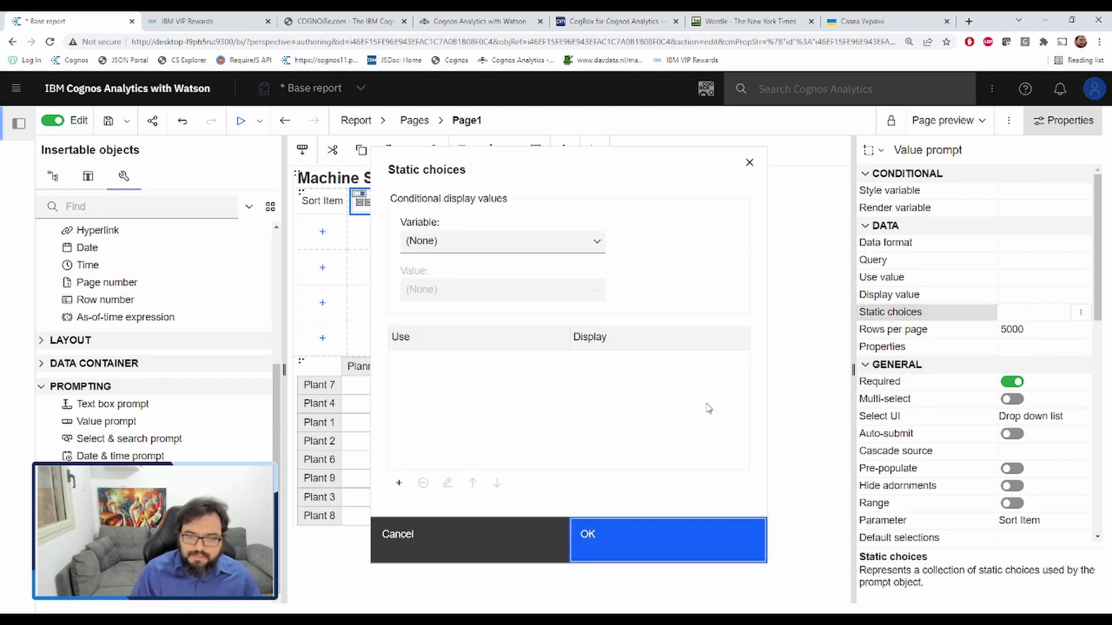
drag(547, 152, 808, 149)
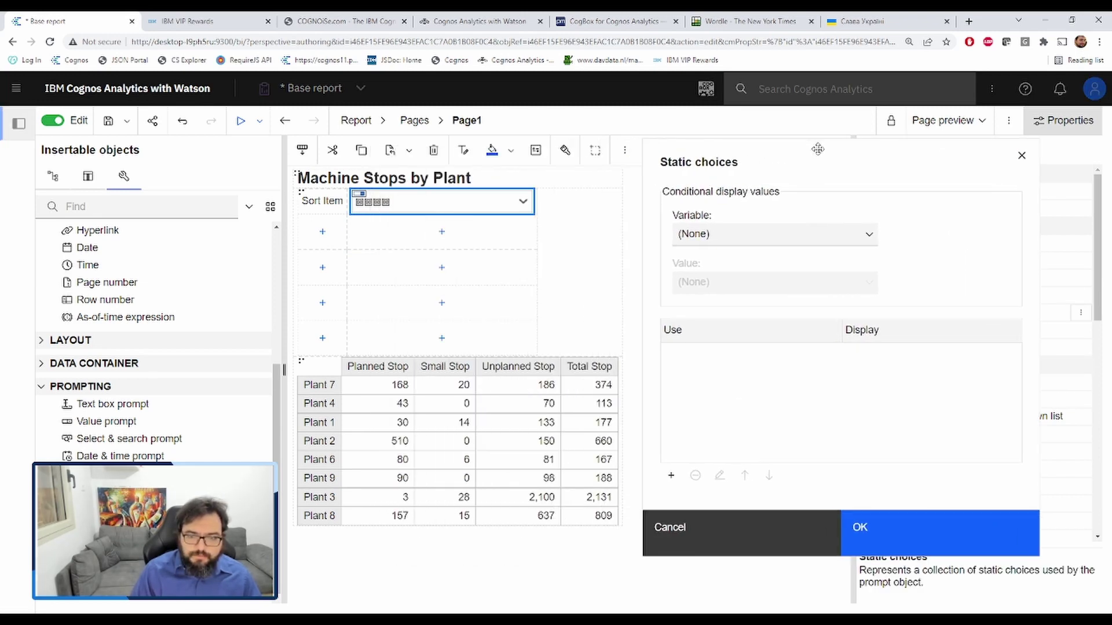
click(661, 476)
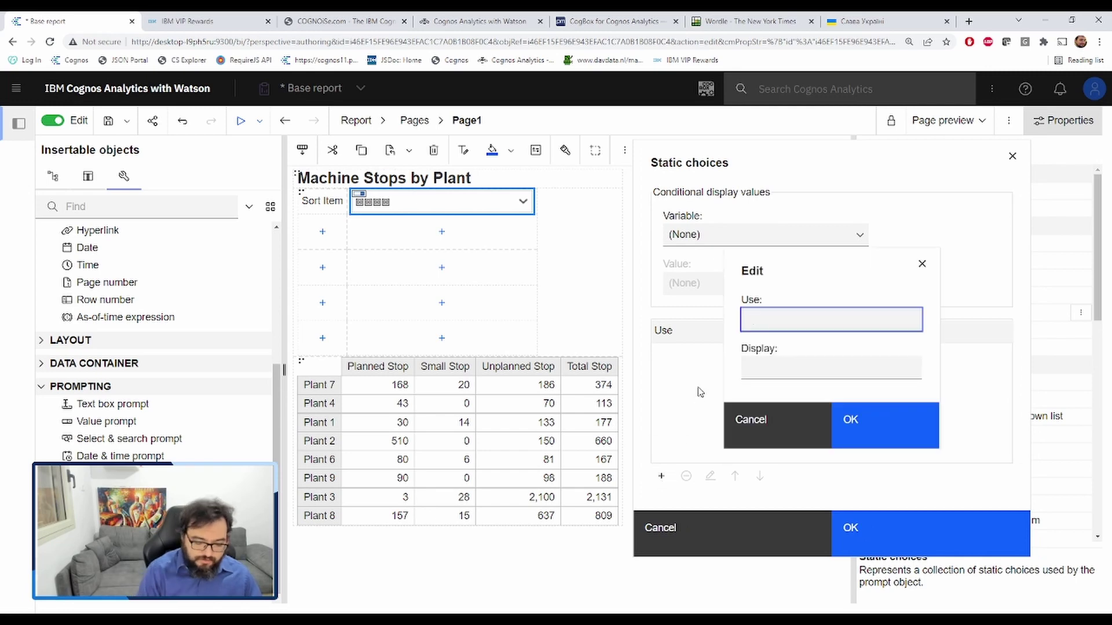
text(Planned Stop)
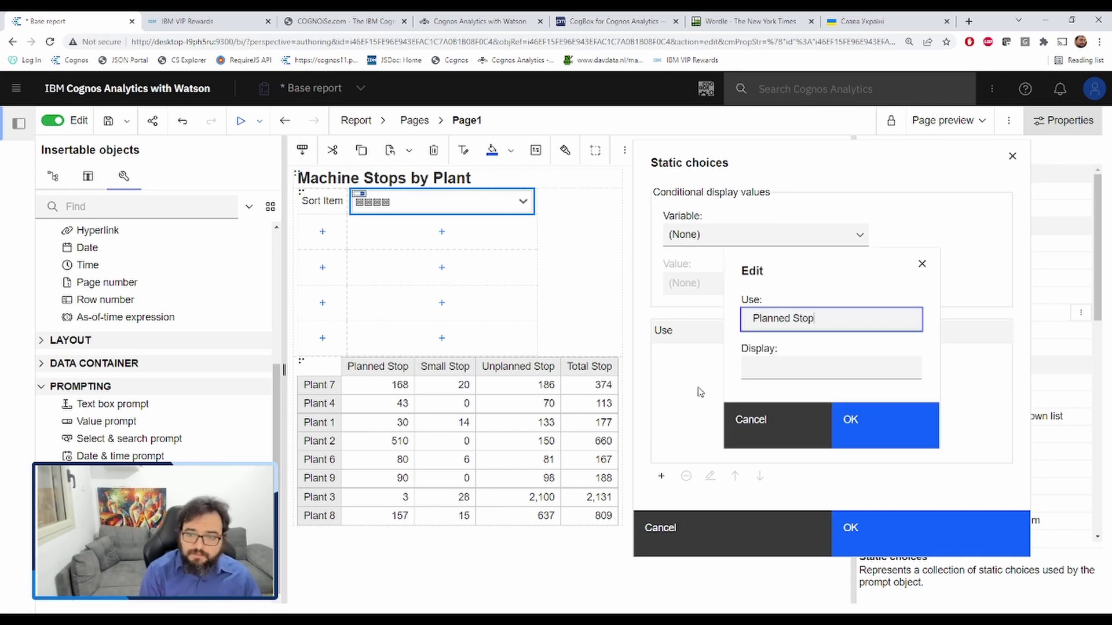
key(ctrl+a)
key(ctrl+c)
click(844, 371)
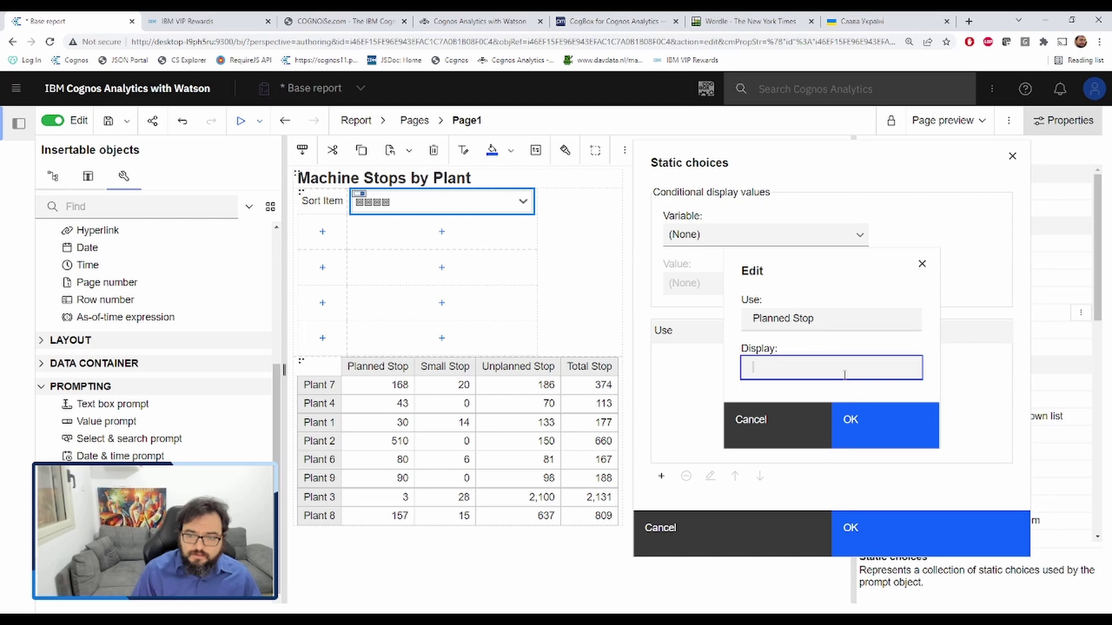
key(ctrl+v)
click(852, 421)
click(661, 477)
text(S)
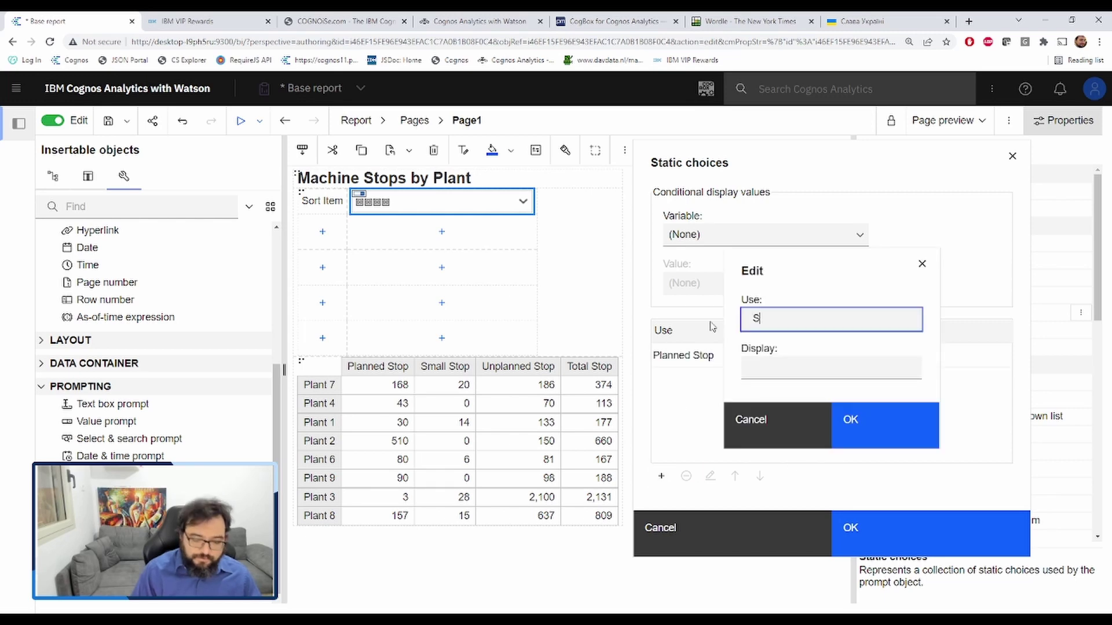
text(mall Stop)
key(ctrl+a)
key(ctrl+c)
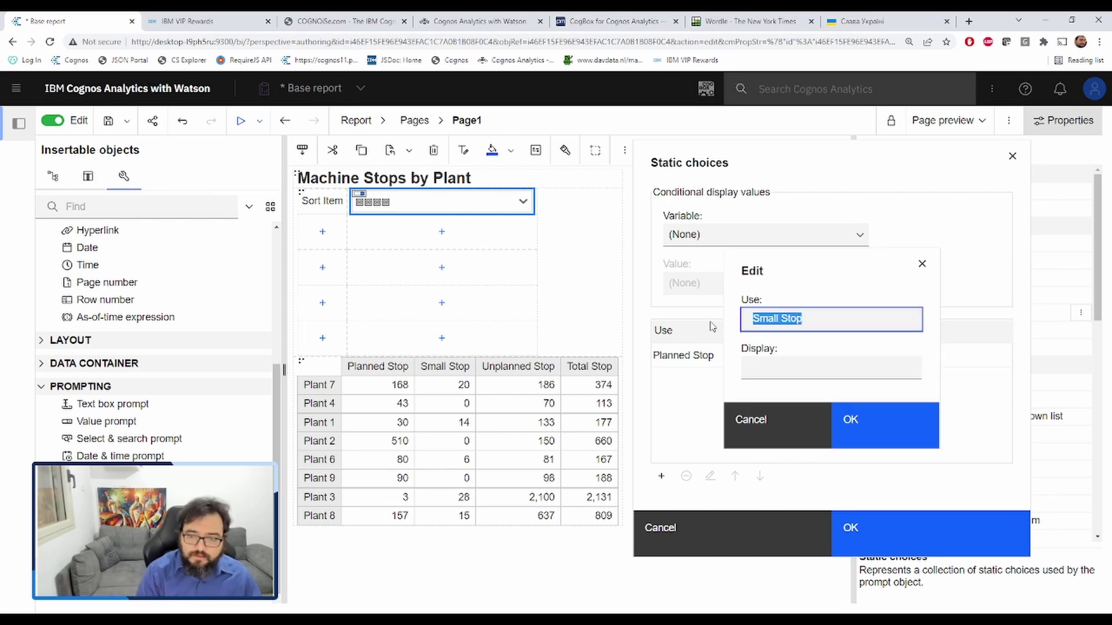
click(831, 369)
key(ctrl+v)
click(880, 412)
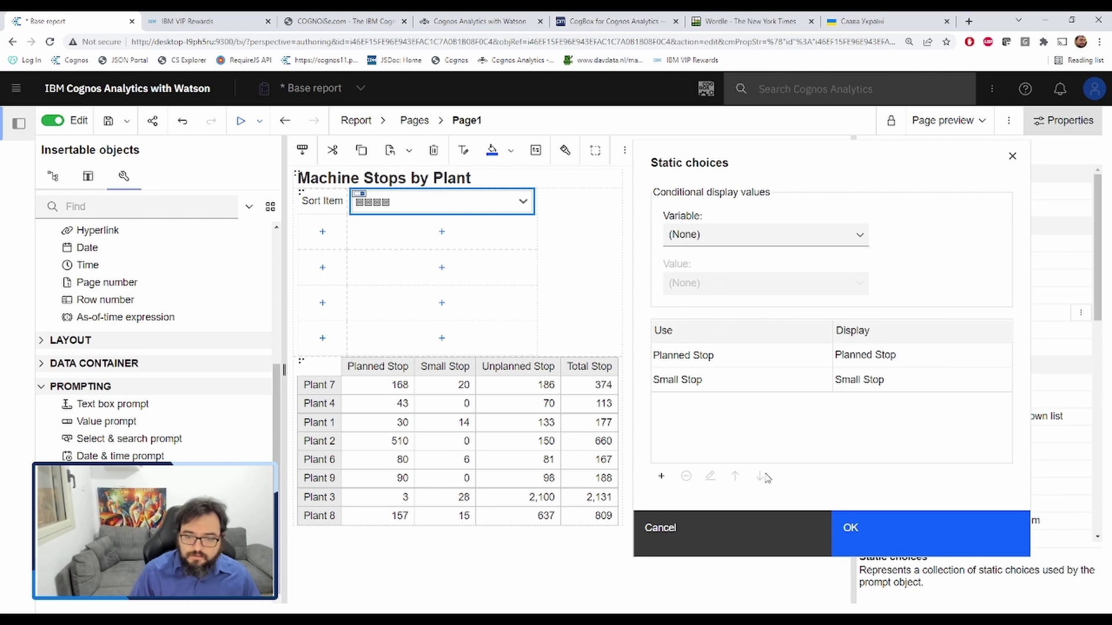
- Add static choices Unplanned Stop and Total Stop with matching use and display values
click(662, 476)
text(Un)
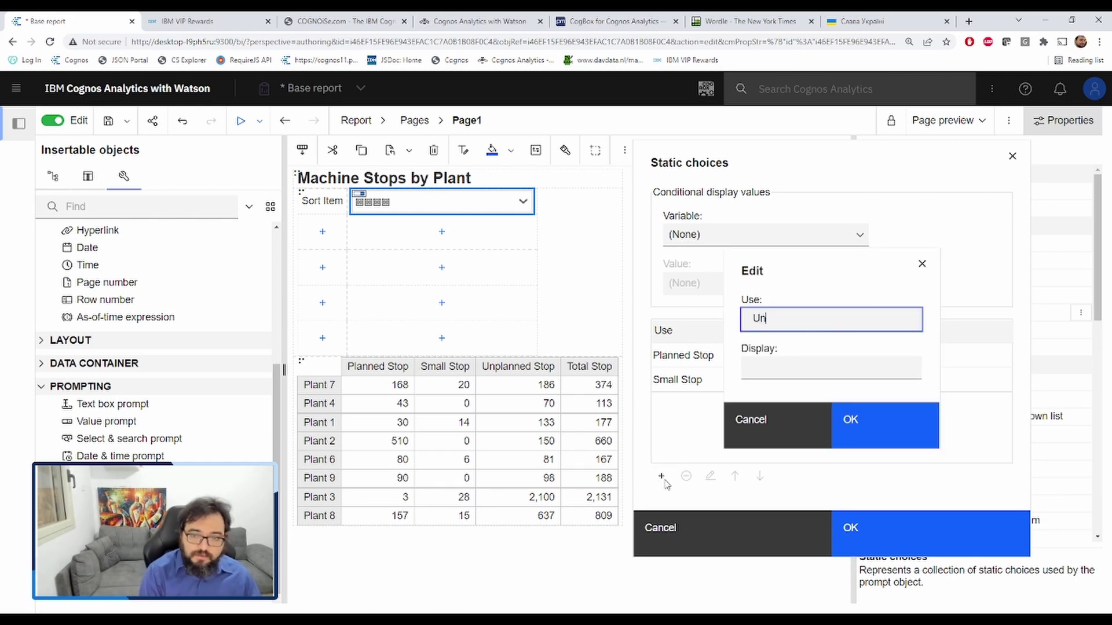
text(planned Stop)
key(ctrl+a)
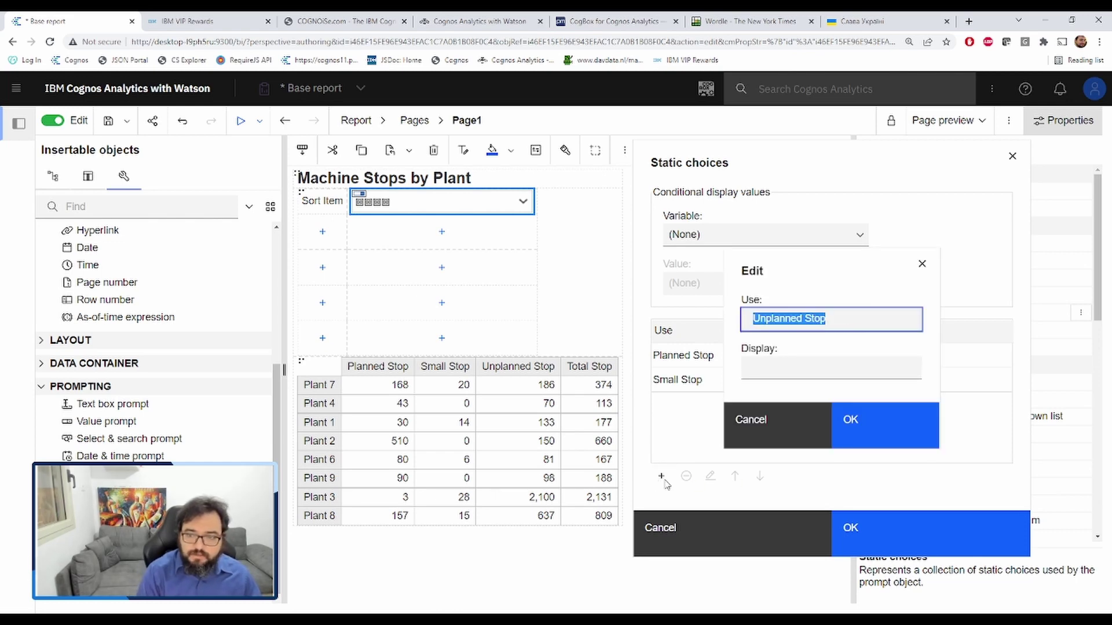
key(ctrl+c)
click(831, 369)
key(ctrl+v)
click(877, 431)
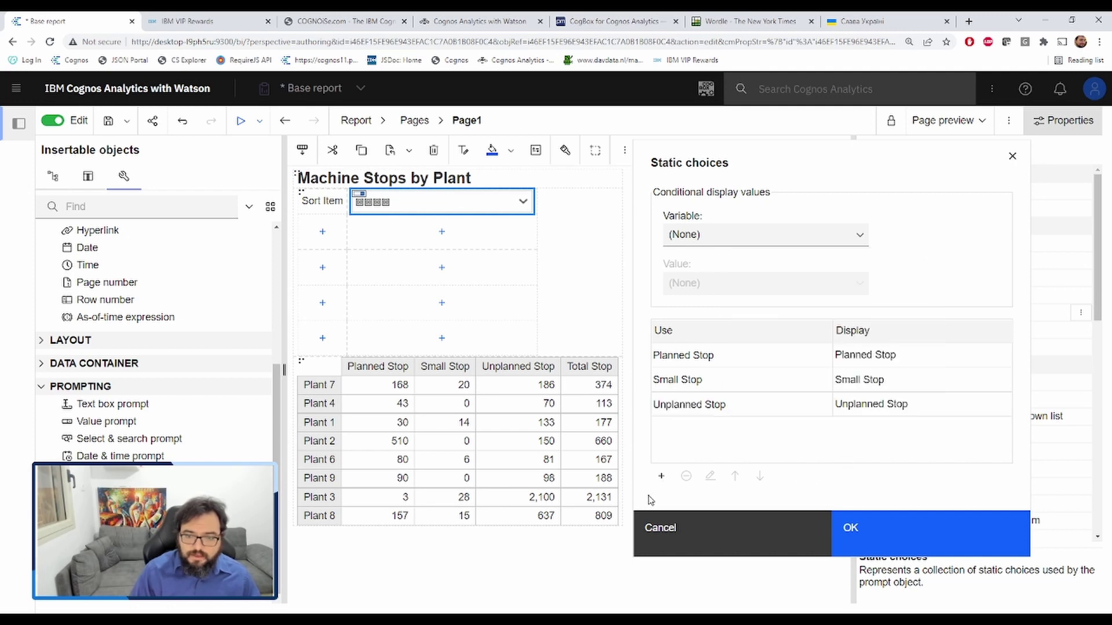
click(661, 477)
text(Total Stop)
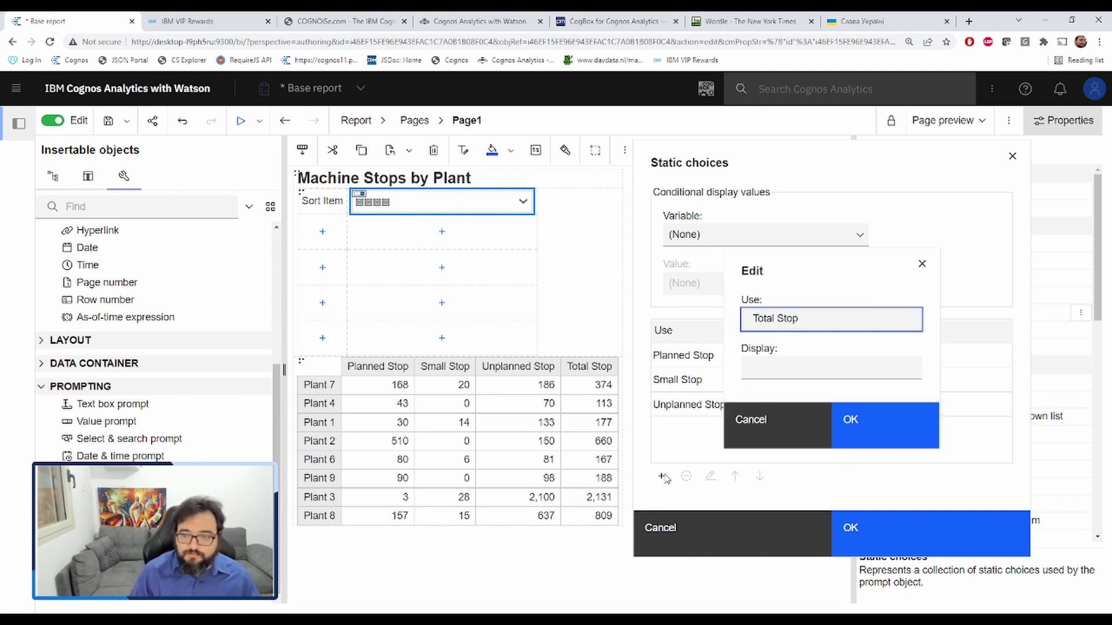
key(ctrl+a)
key(ctrl+c)
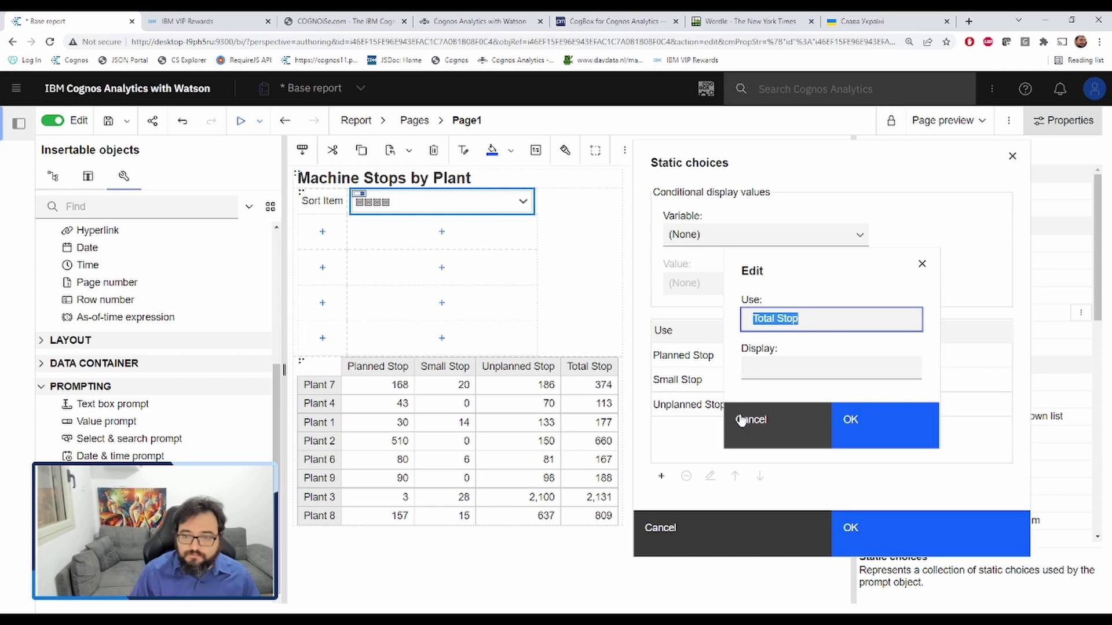
click(826, 367)
key(ctrl+v)
click(857, 421)
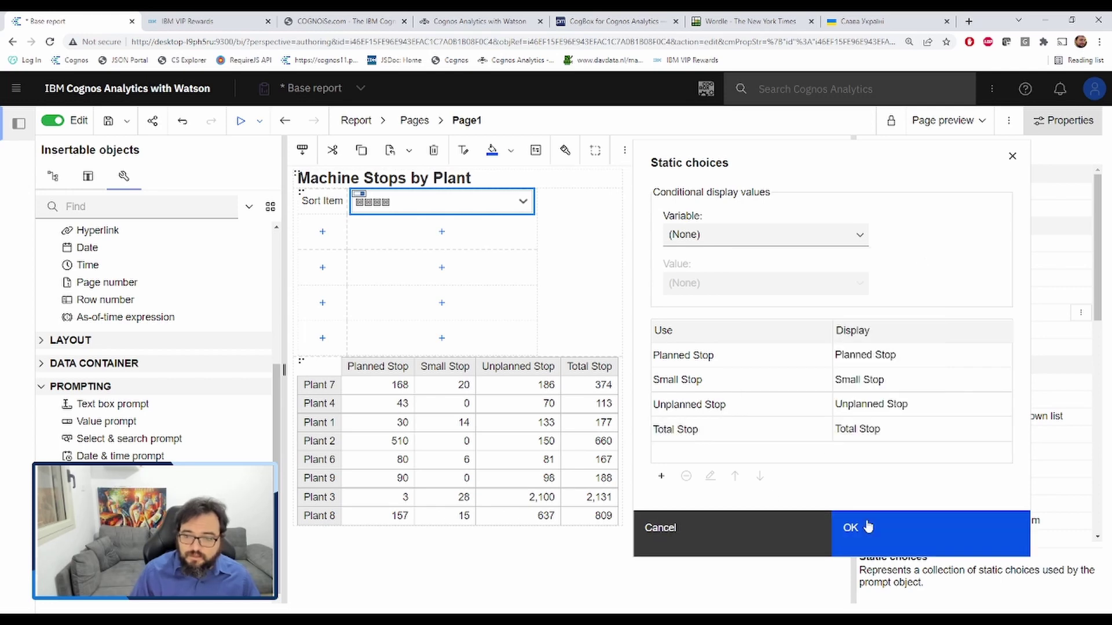
- Save the four choices, turn on Auto-submit, and set Total Stop as the default selection
click(894, 533)
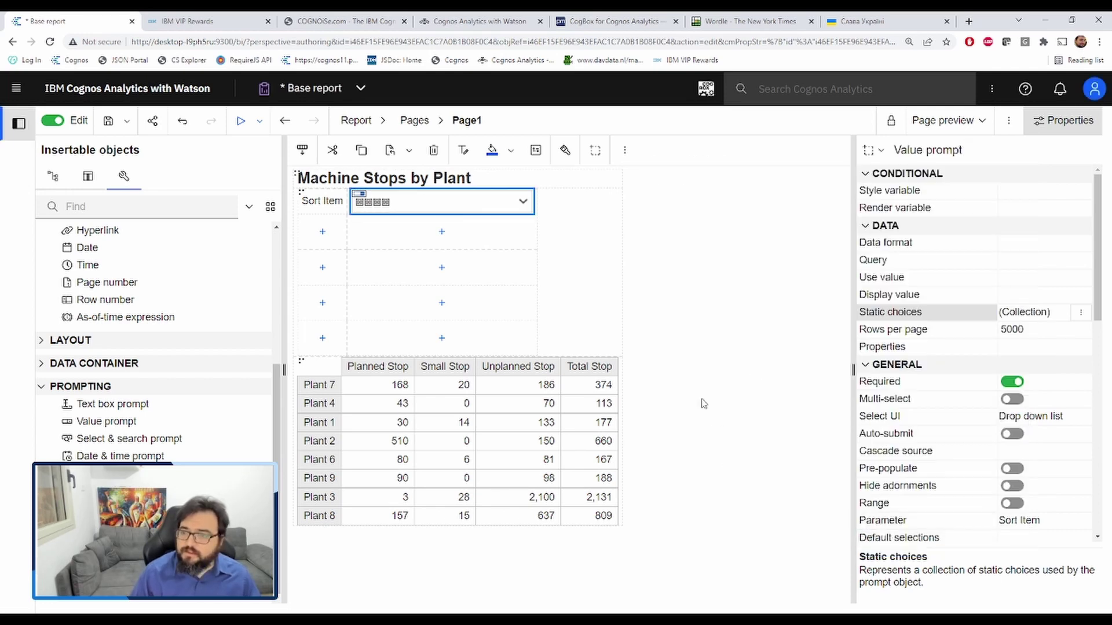
click(1012, 434)
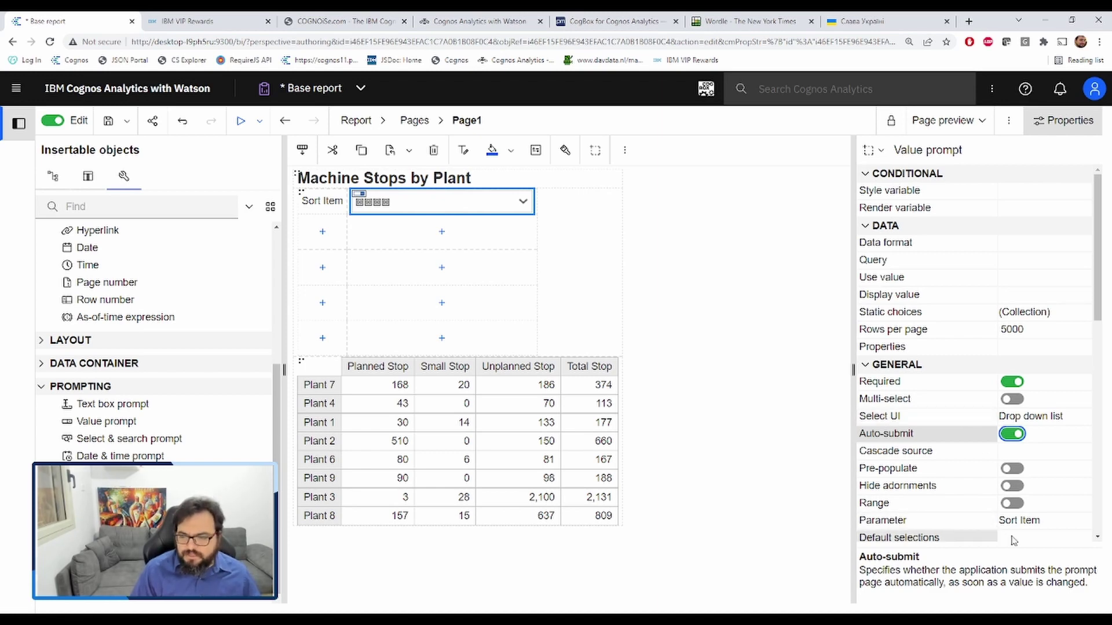
double_click(990, 537)
click(434, 416)
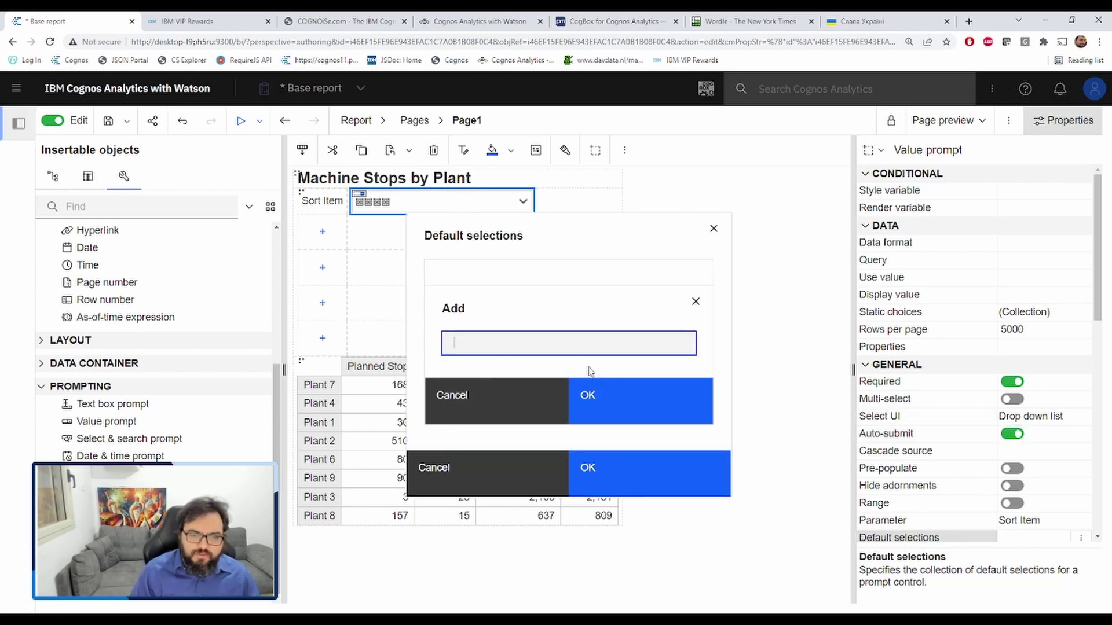
text(Total Stop)
click(666, 405)
click(658, 472)
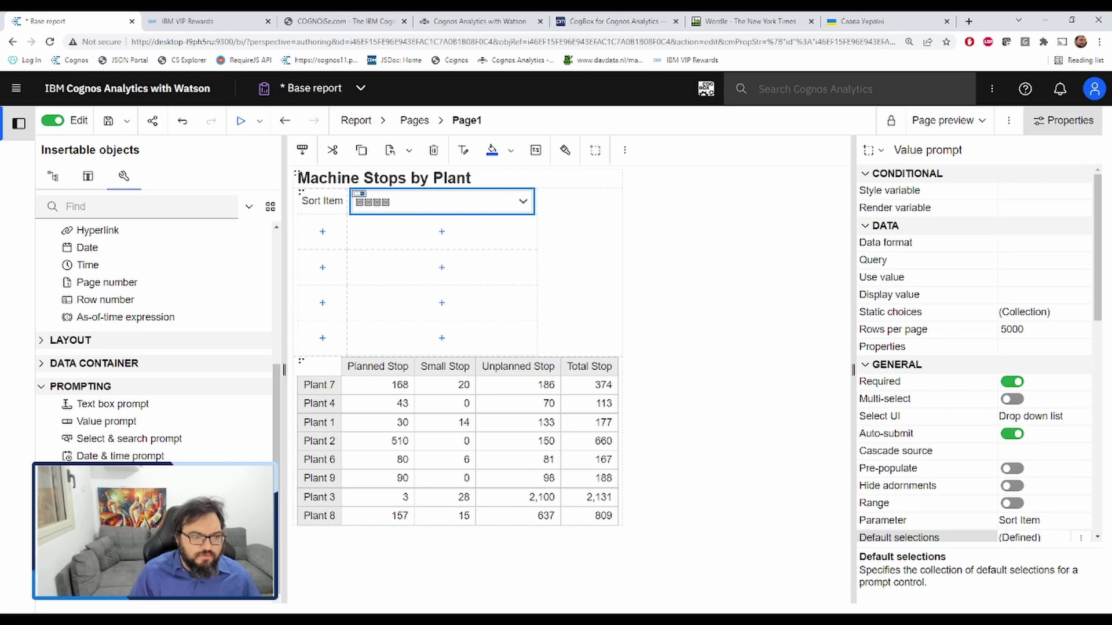
scroll(86, 378, up, 5)
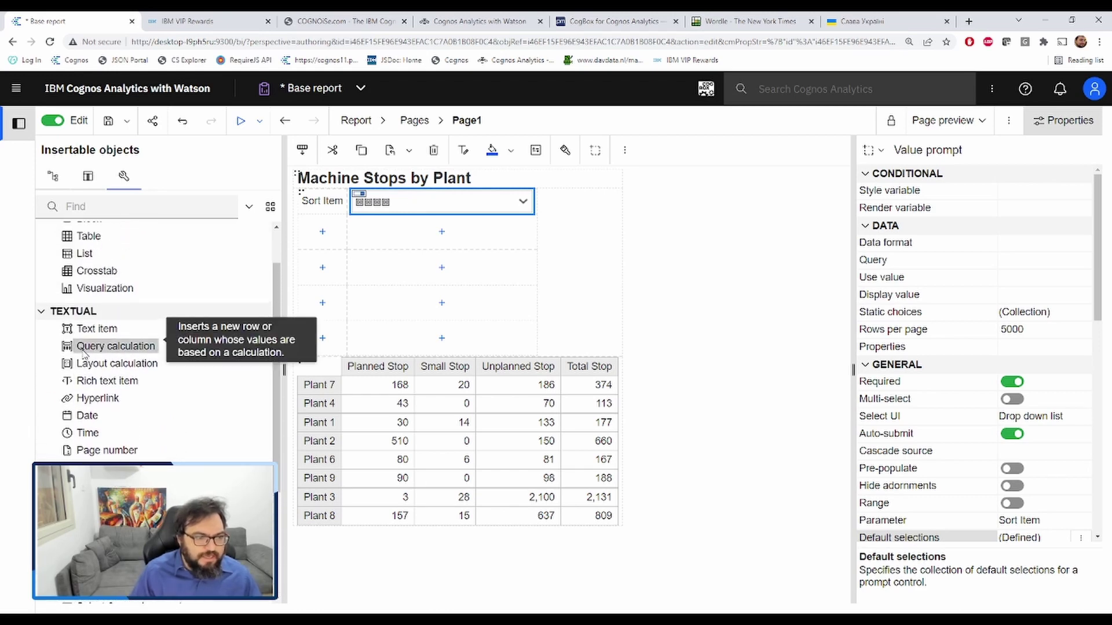
- Add a query calculation named Sort Item with the expression prompt('Sort Item','token')
drag(84, 350, 637, 392)
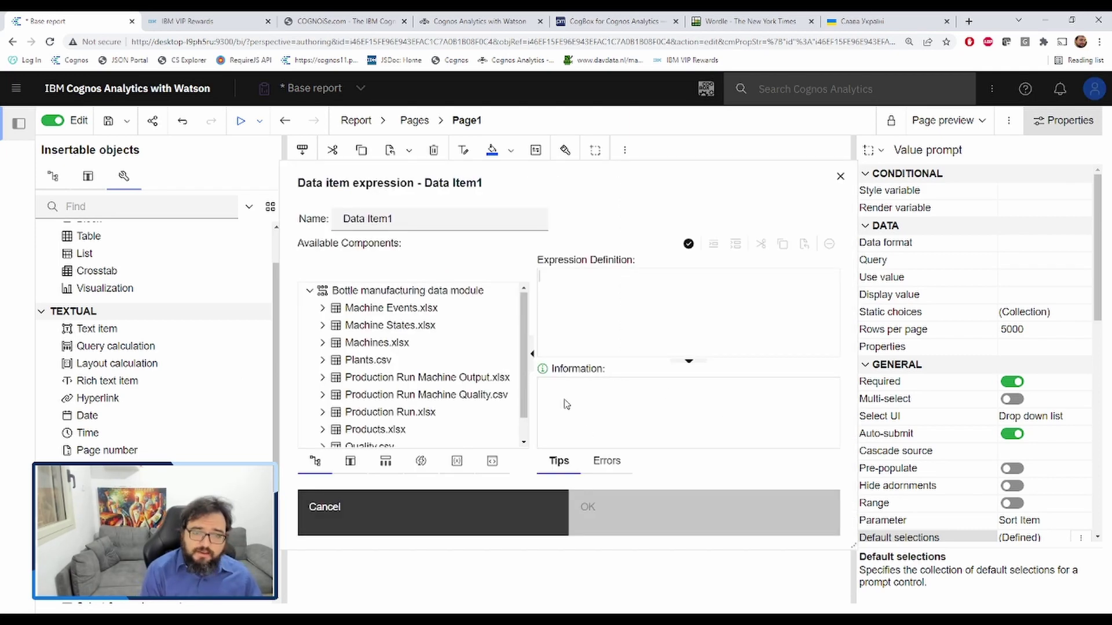
text(##prompt('S)
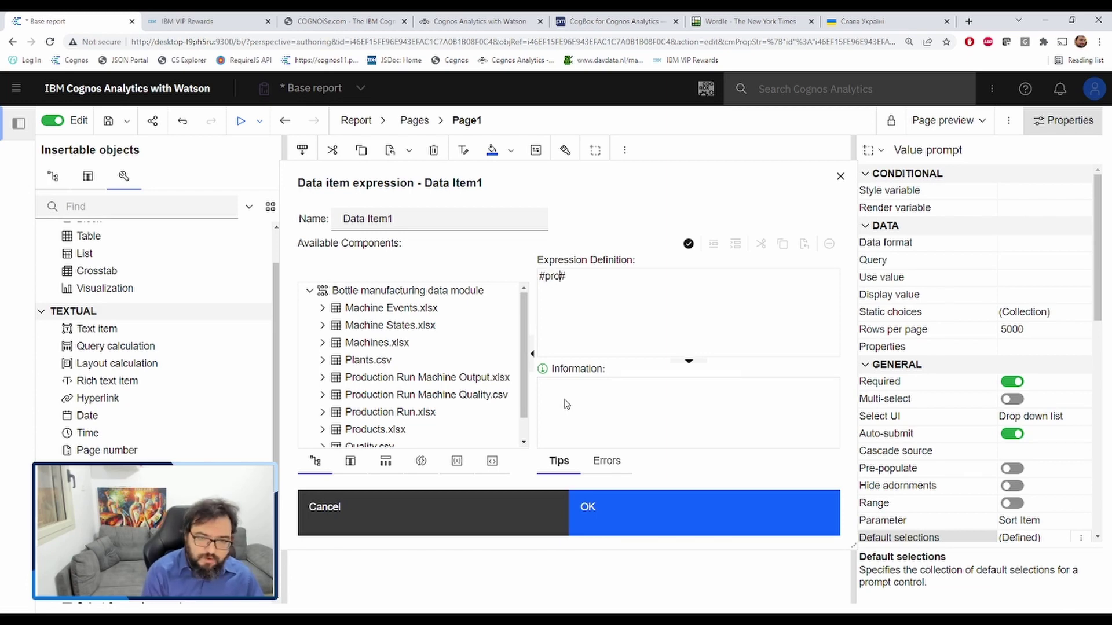
text(ort Item',')
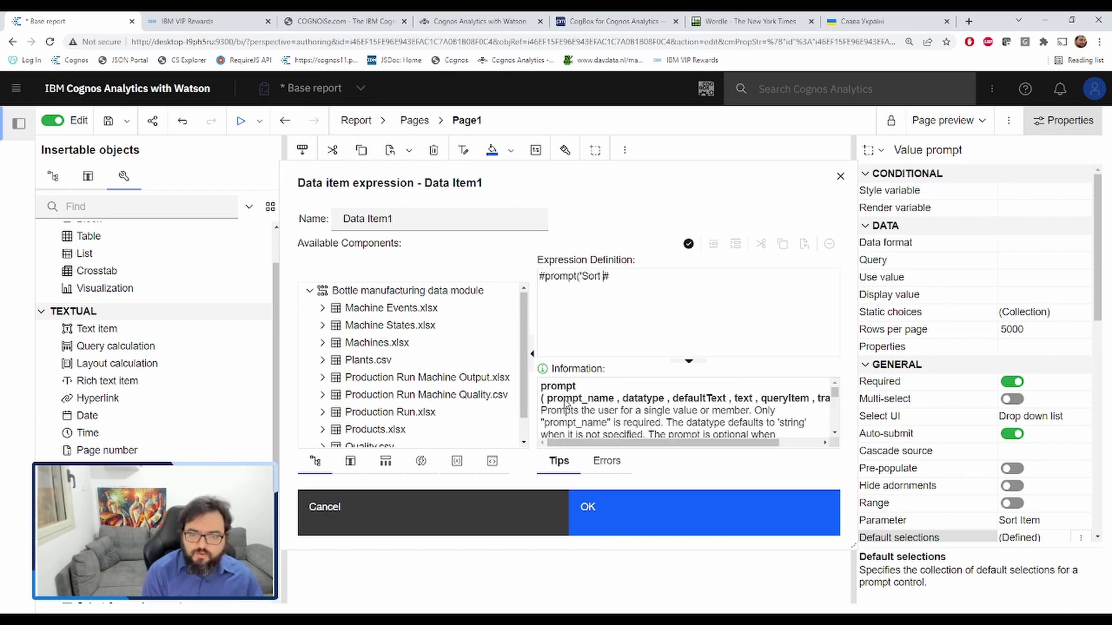
text(token'))
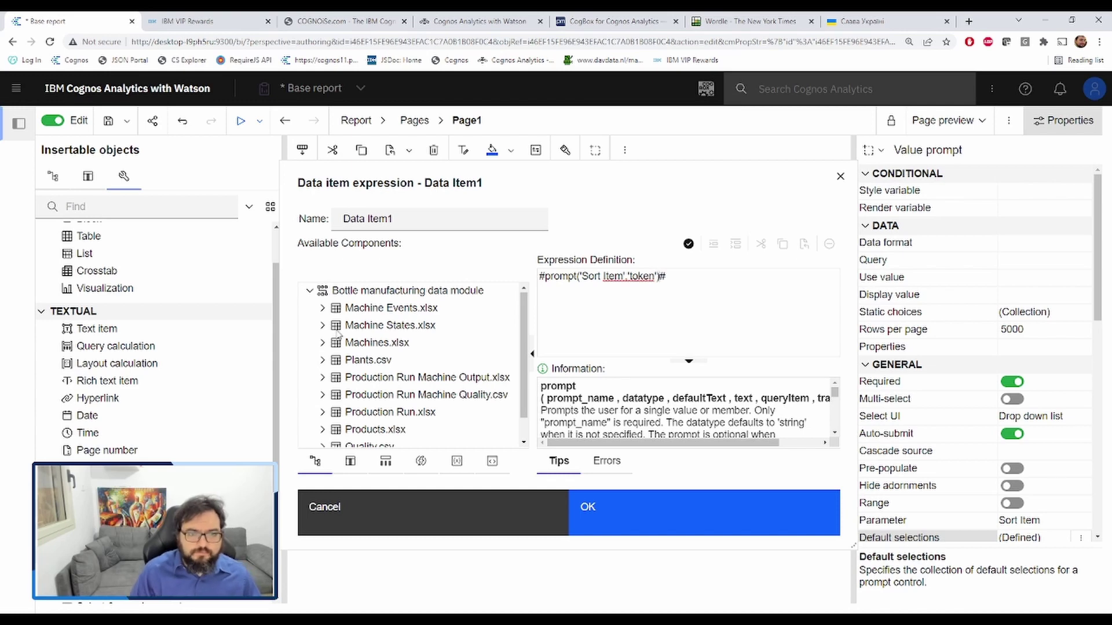
triple_click(397, 221)
text(Sort Item)
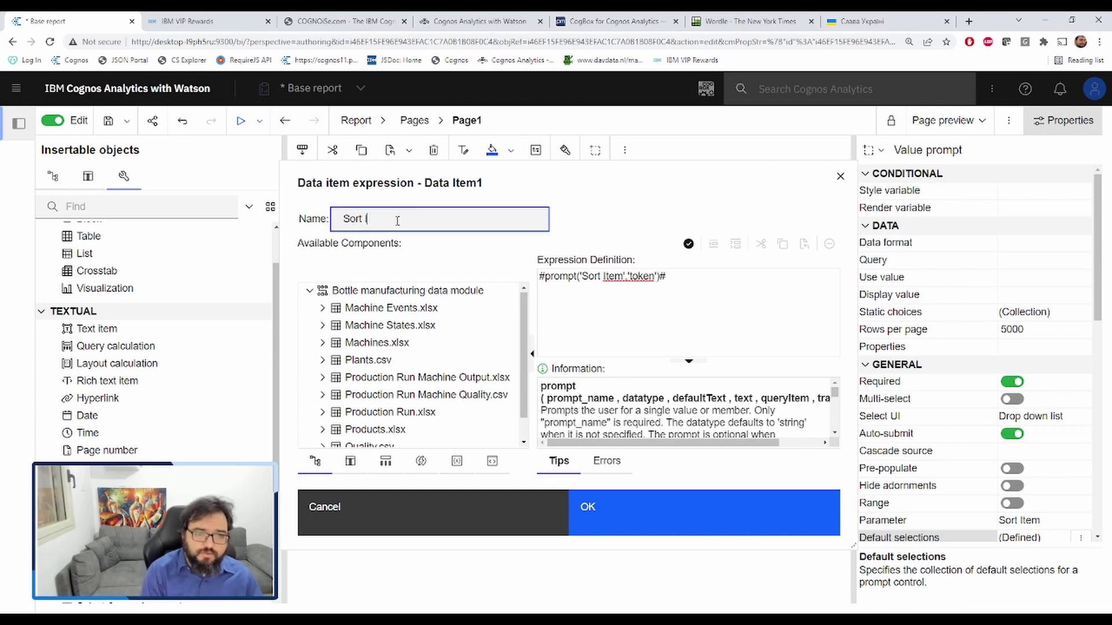
click(574, 276)
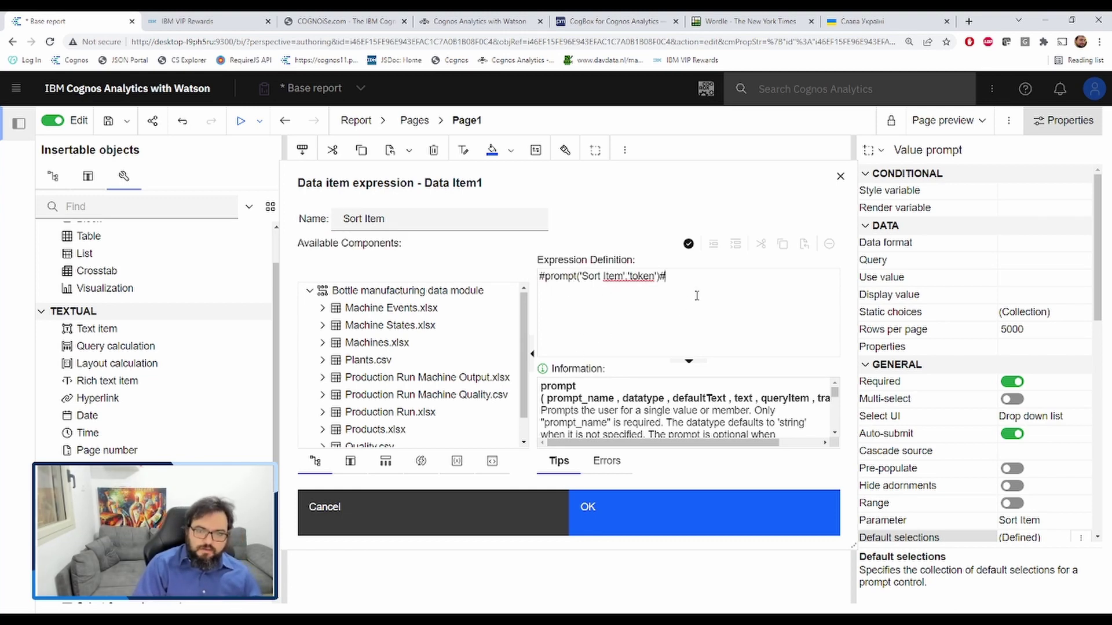
- Wrap the prompt in sb() and remove the stray Total Stop text, giving #sb(prompt('Sort Item','token'))#
double_click(642, 279)
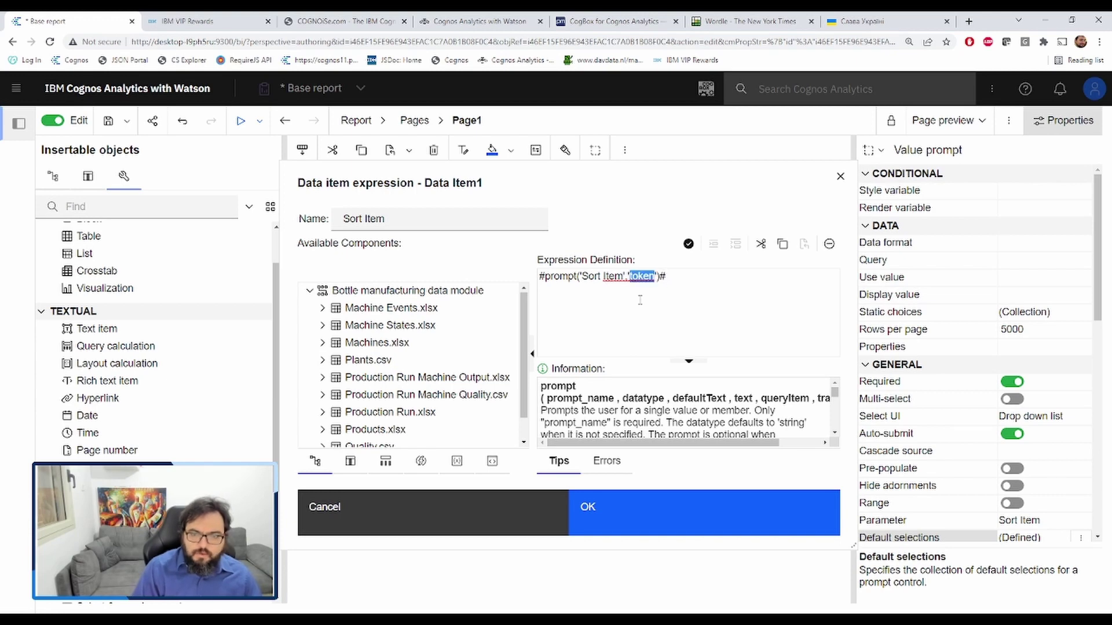
click(750, 329)
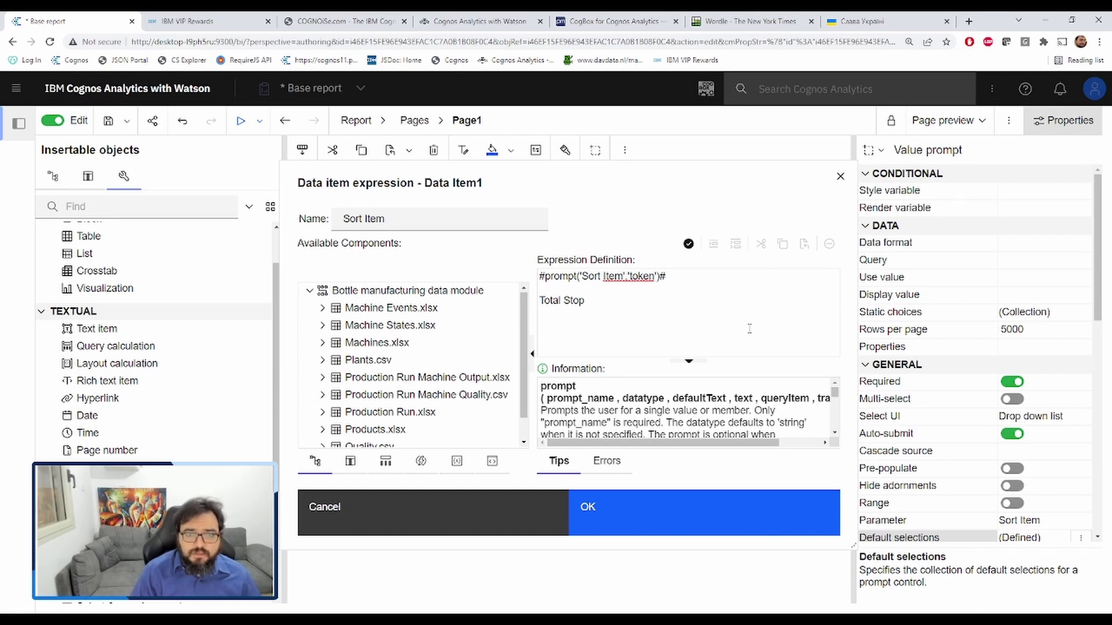
key(shift+Up)
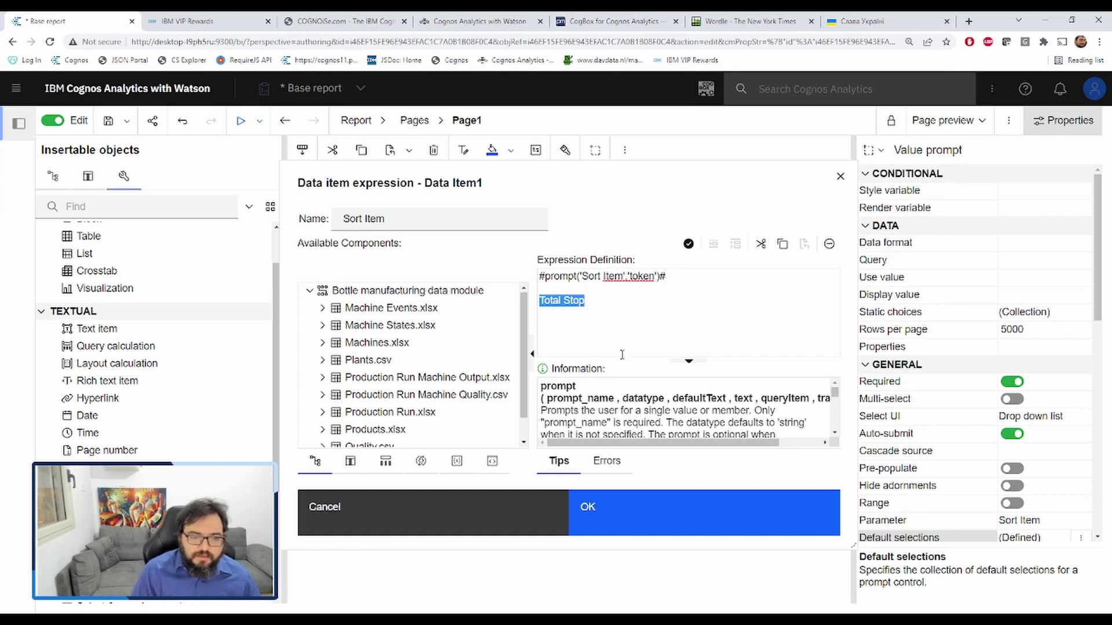
click(350, 461)
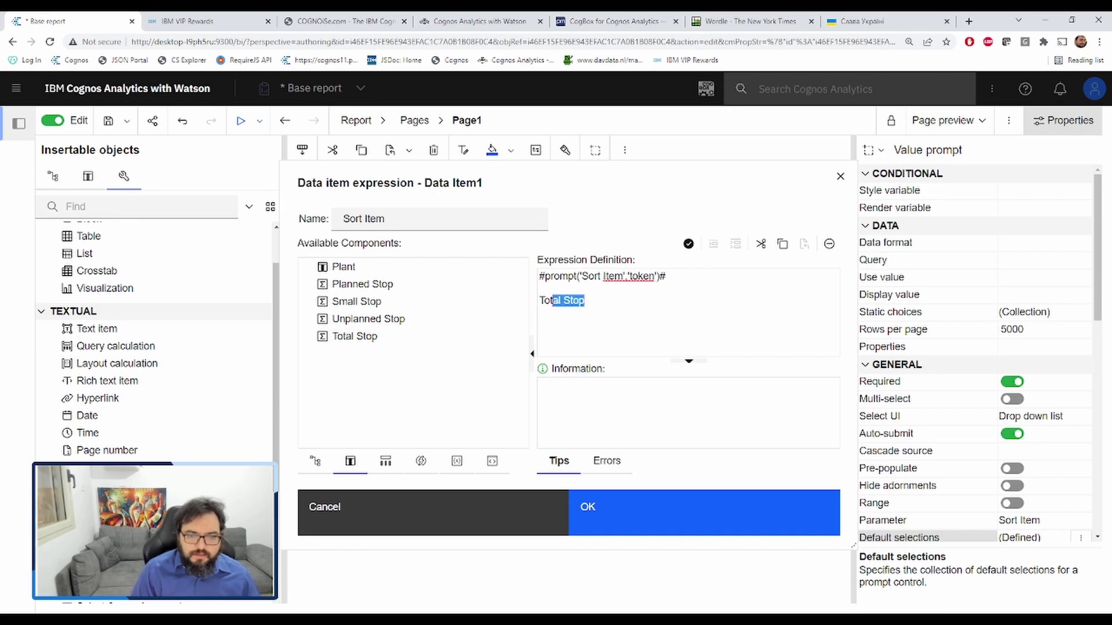
key(Delete)
drag(382, 342, 542, 302)
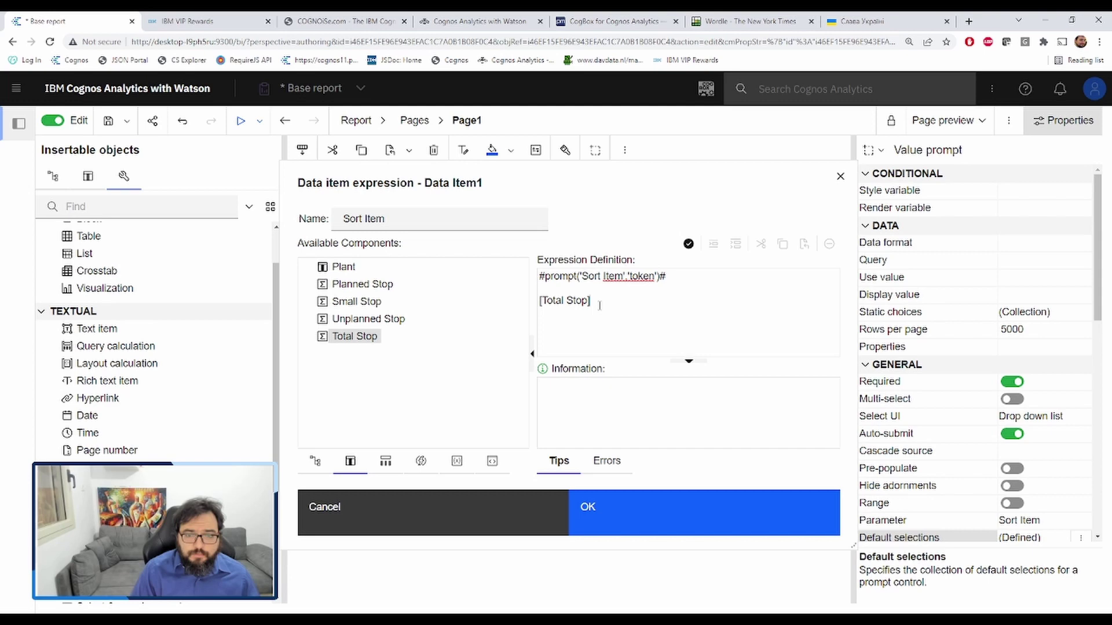
click(642, 300)
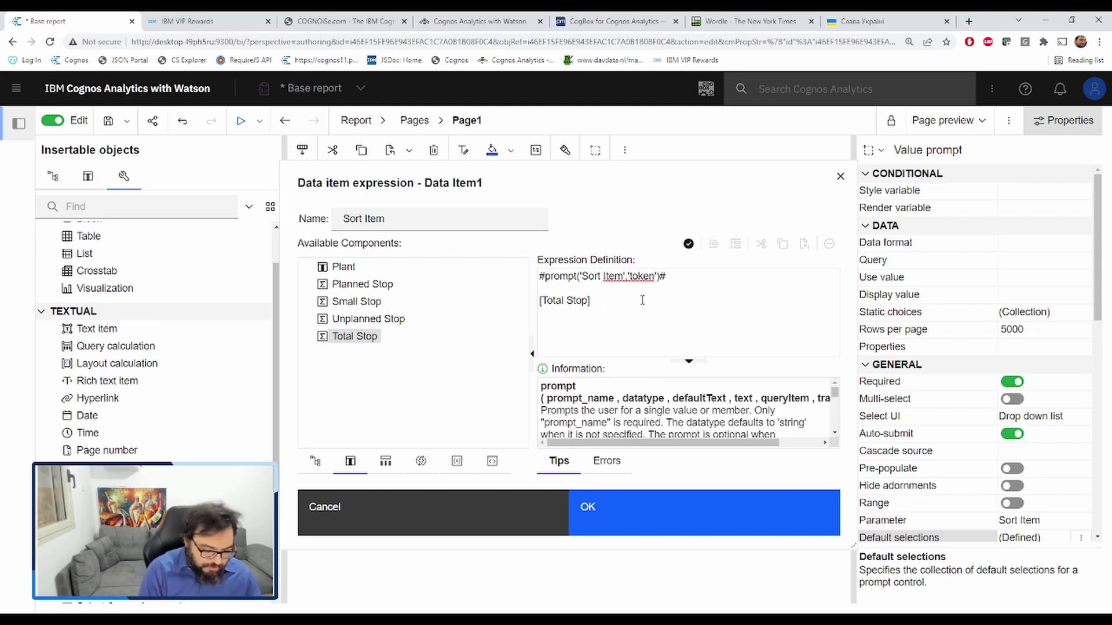
text(sb)
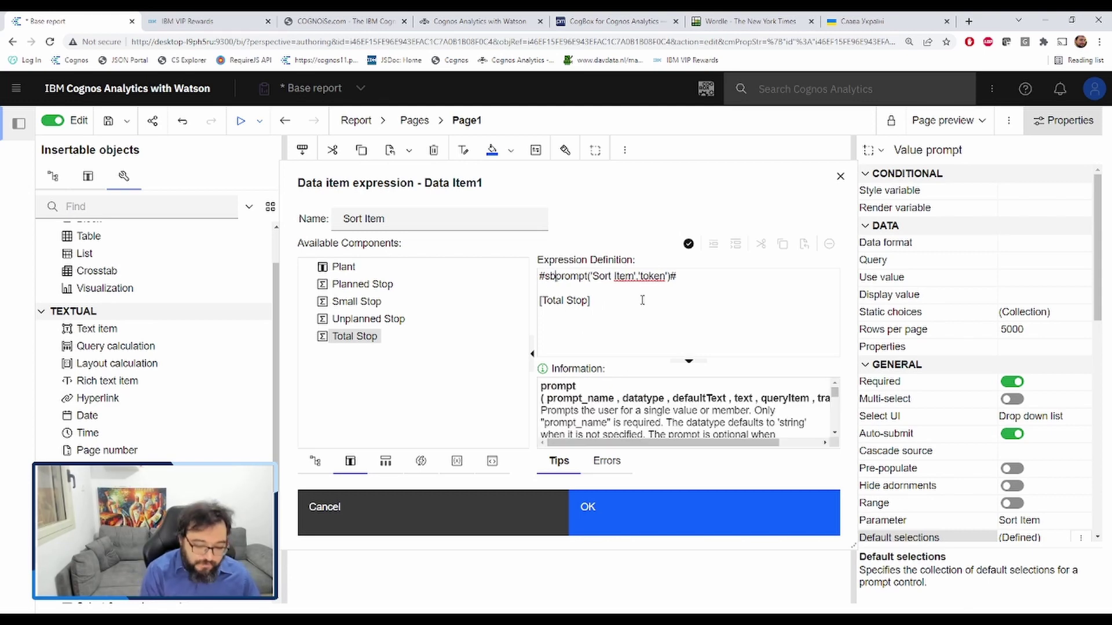
text(()
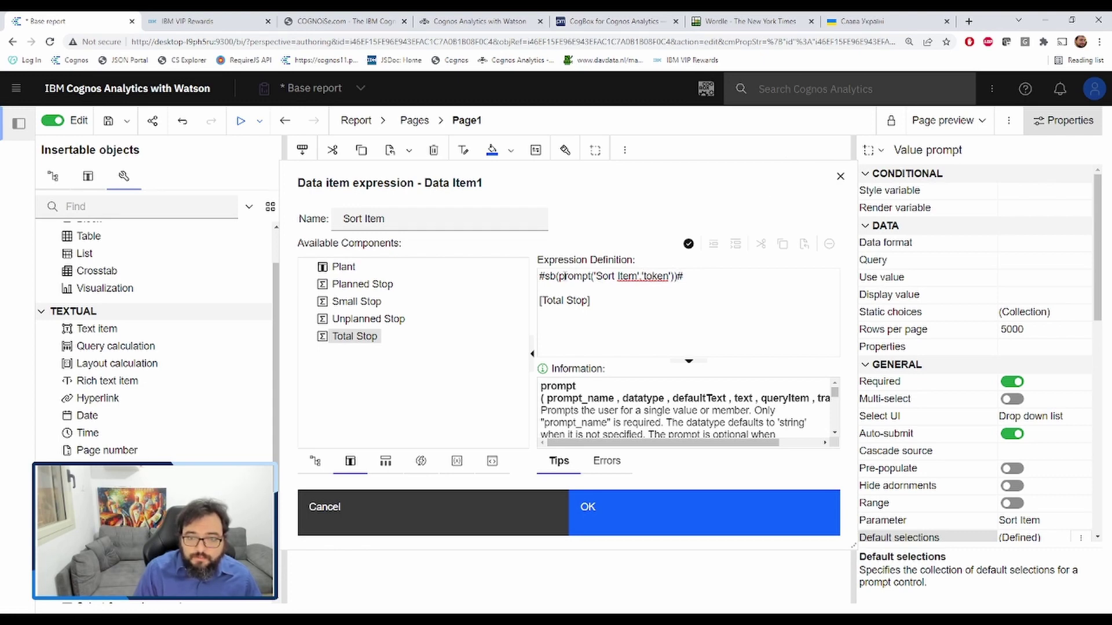
drag(561, 277, 582, 278)
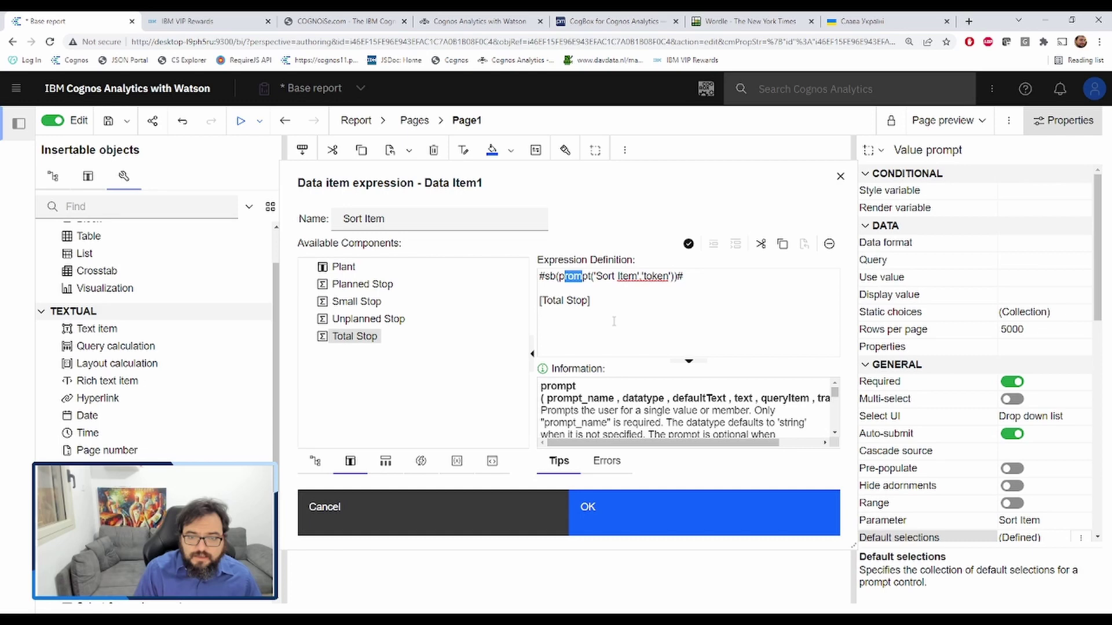
drag(614, 321, 537, 301)
key(BackSpace)
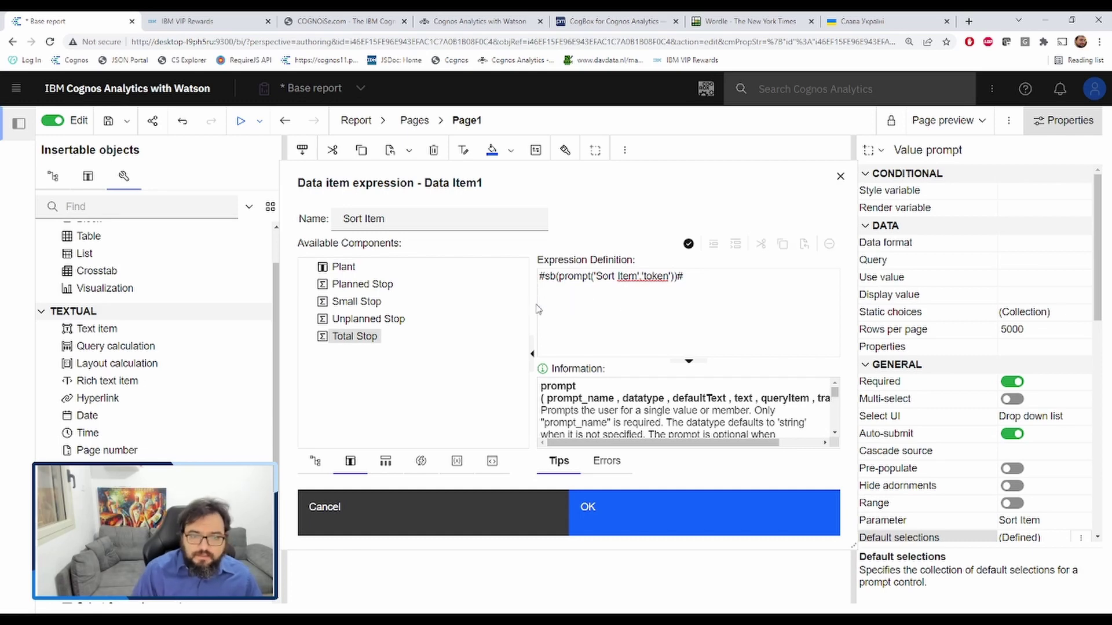
click(586, 509)
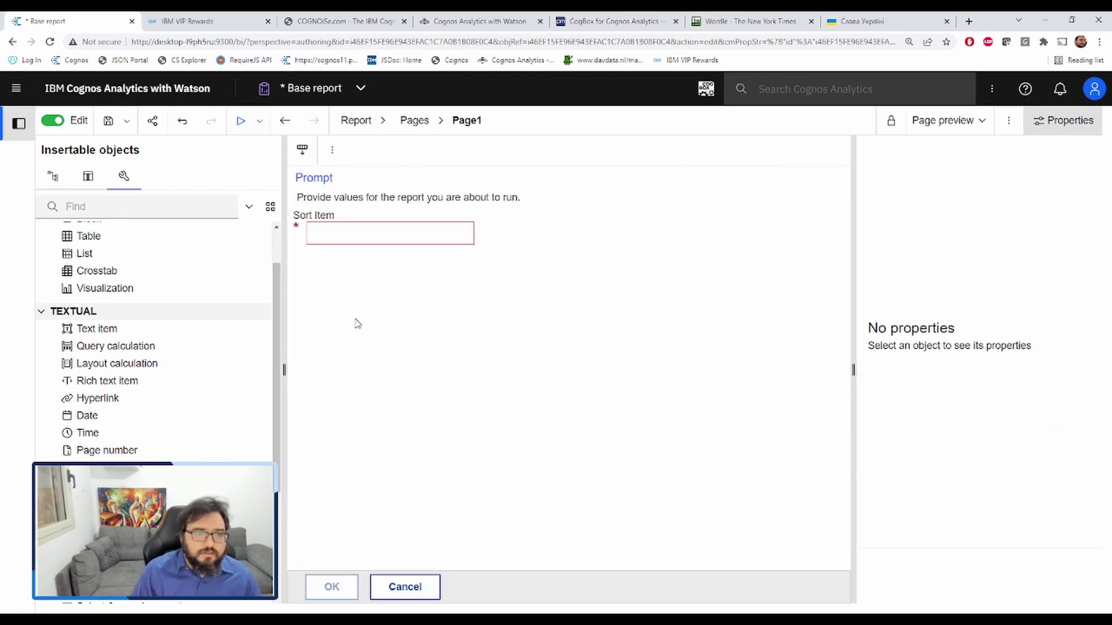
- Answer the Sort Item prompt page with Total Stop
click(342, 239)
text(Total Stop)
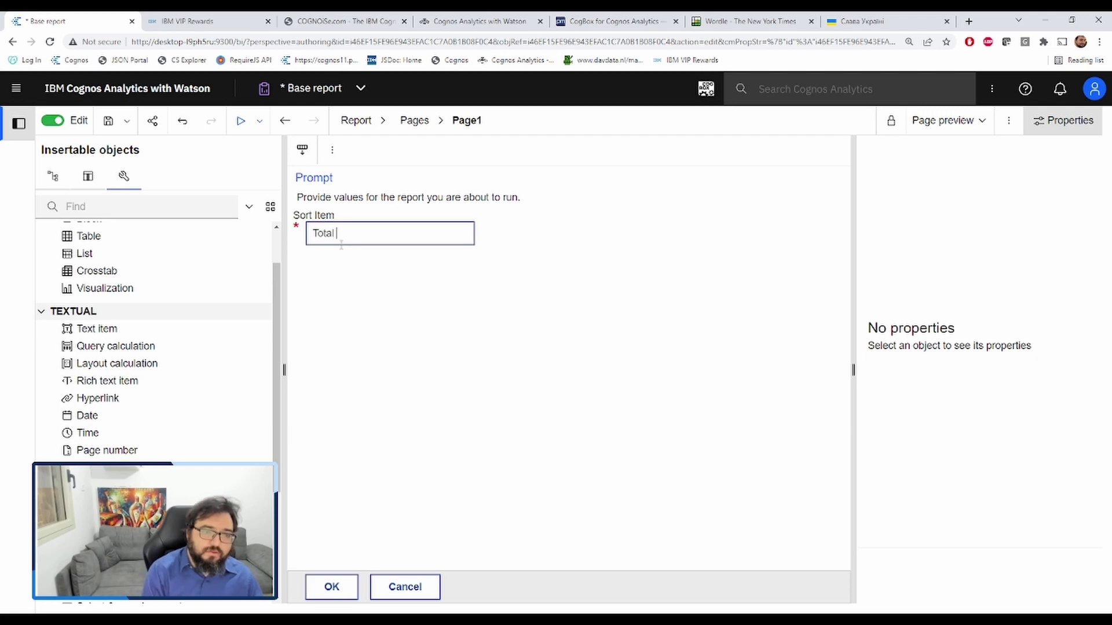
click(325, 593)
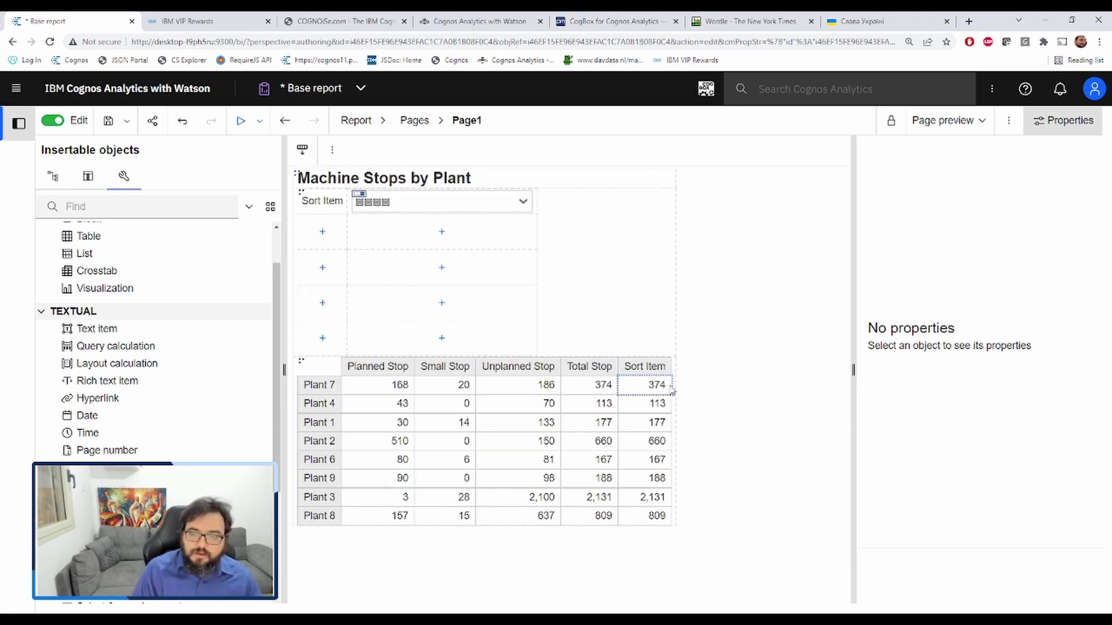
- Return to page design, run the report as HTML, and switch Sort Item to Planned Stop, then Small Stop
click(971, 119)
click(981, 150)
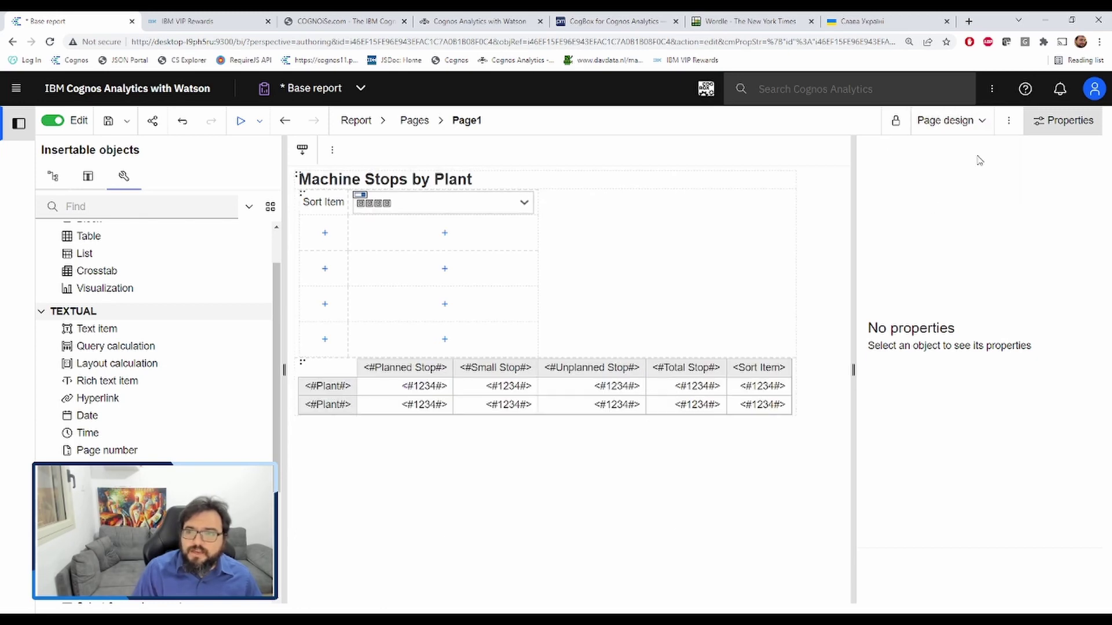
click(240, 120)
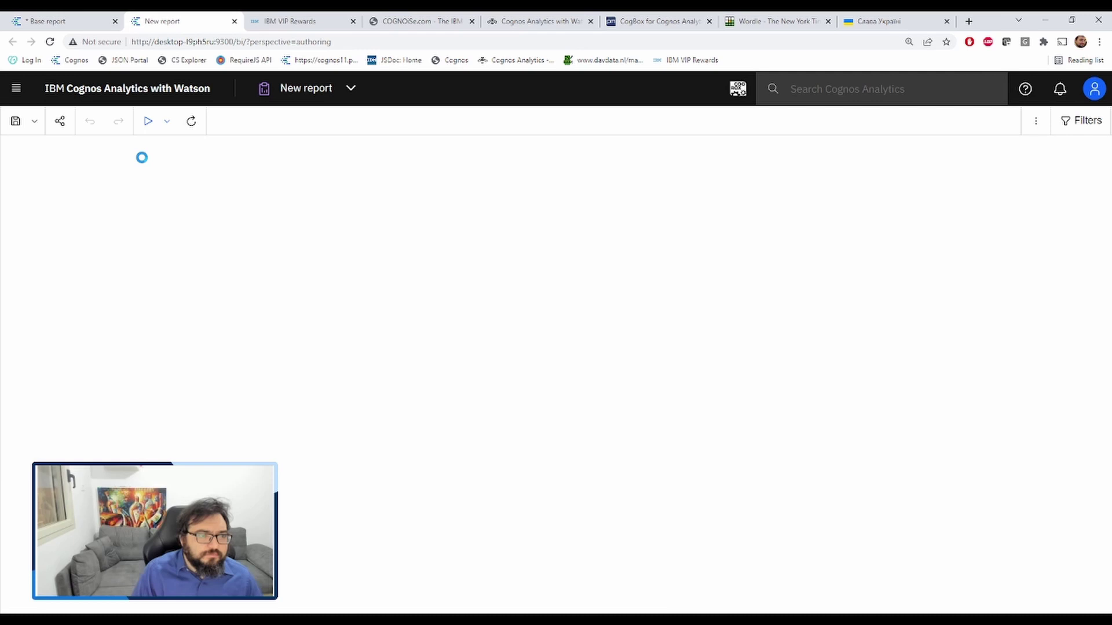
click(129, 204)
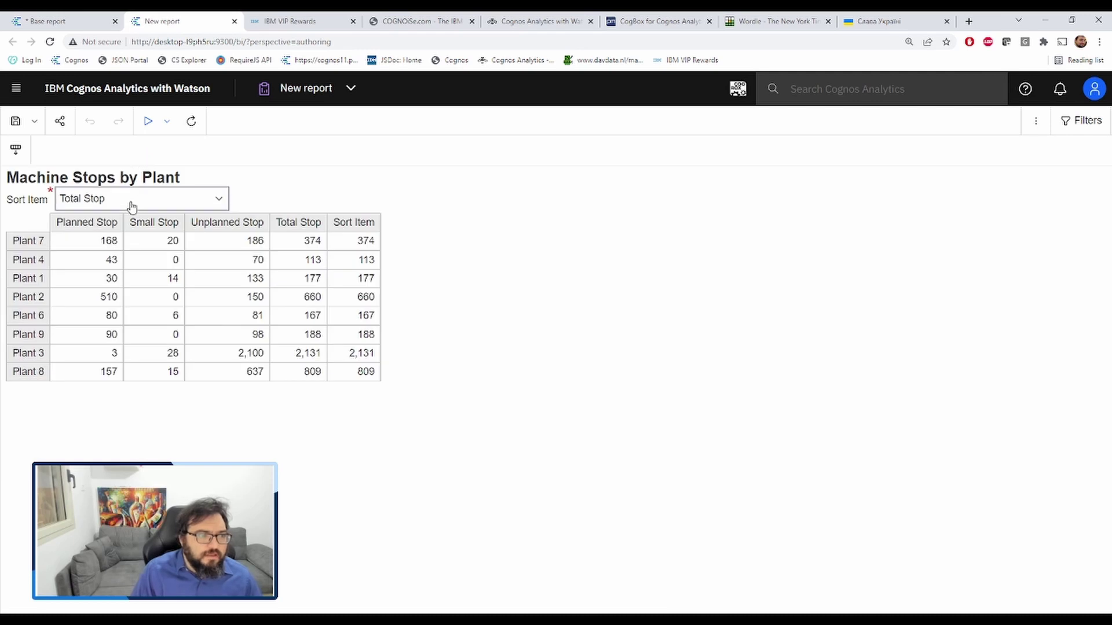
click(128, 249)
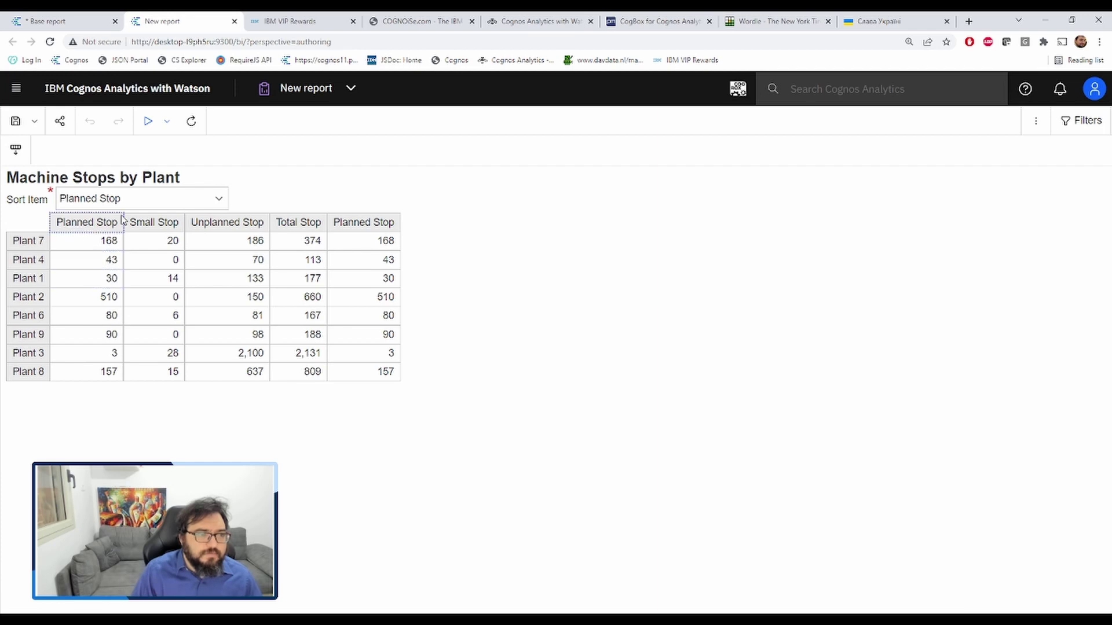
key(Down)
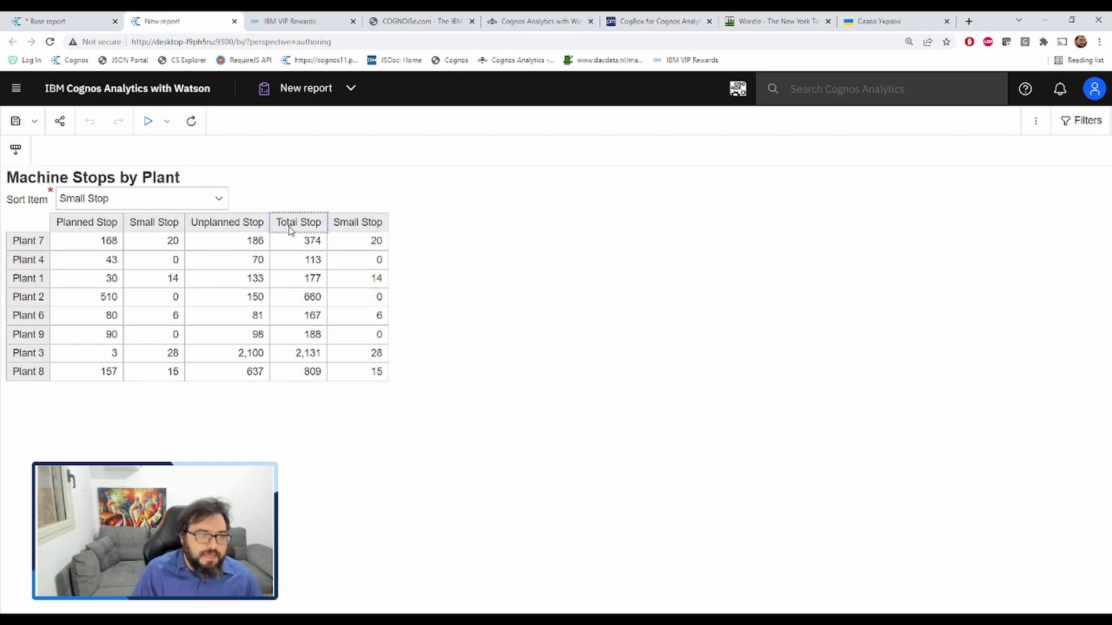
- In the Base report, sort the Plant rows by Sort Item
click(78, 22)
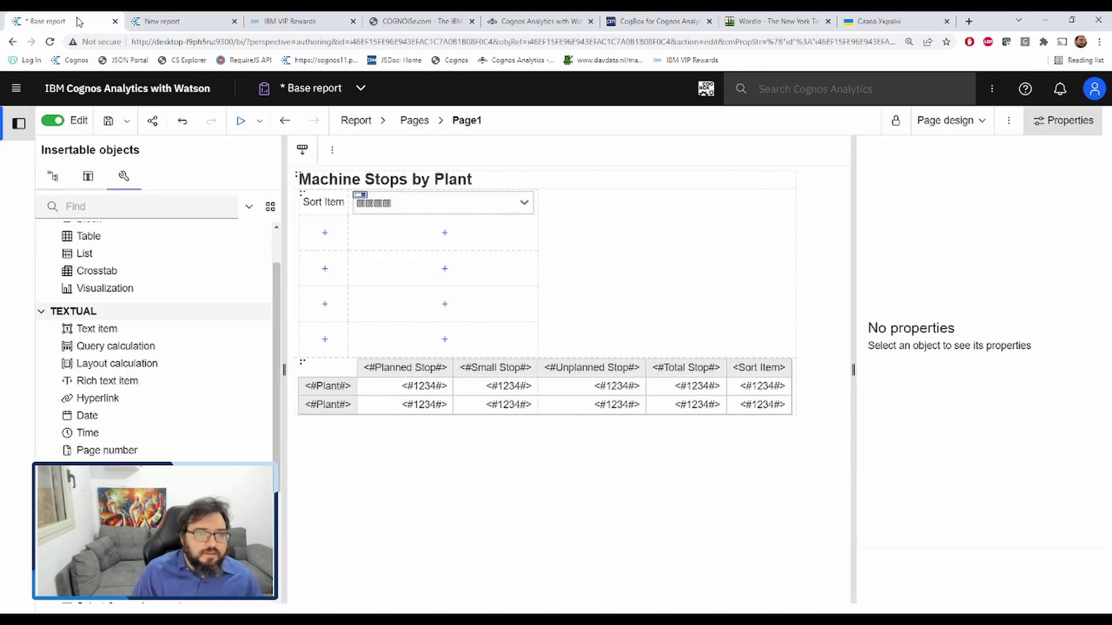
click(317, 407)
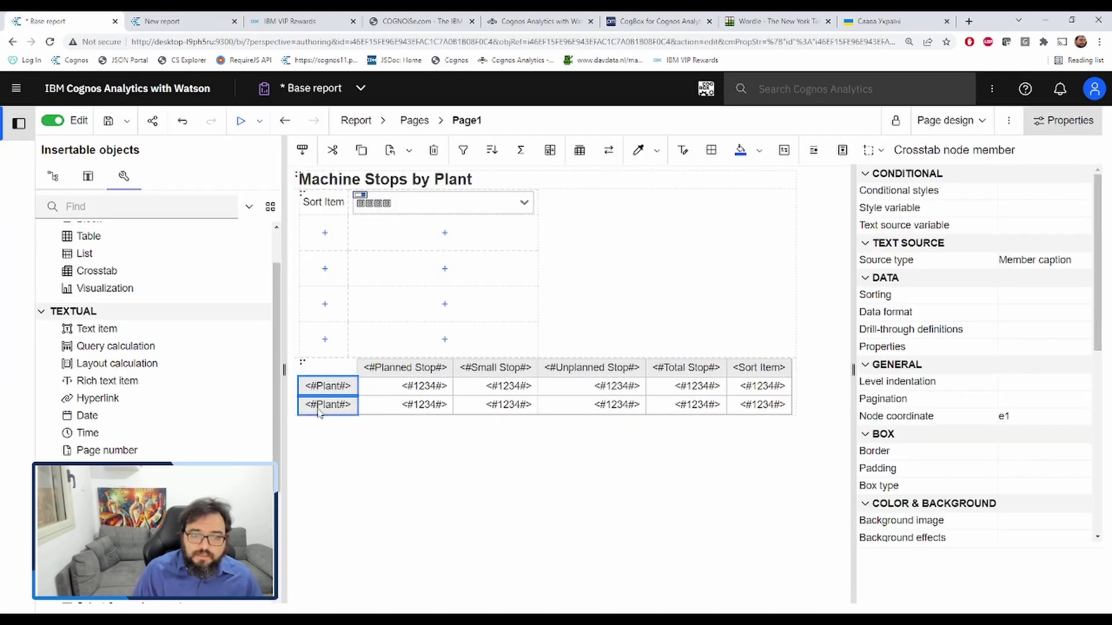
double_click(885, 296)
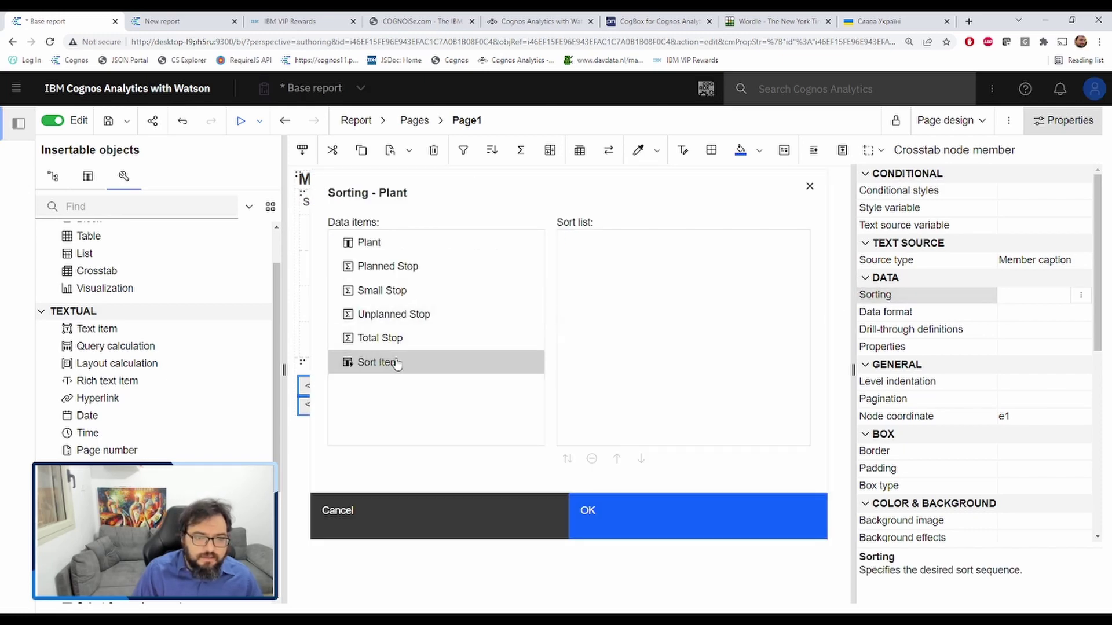
drag(396, 364, 609, 324)
click(643, 512)
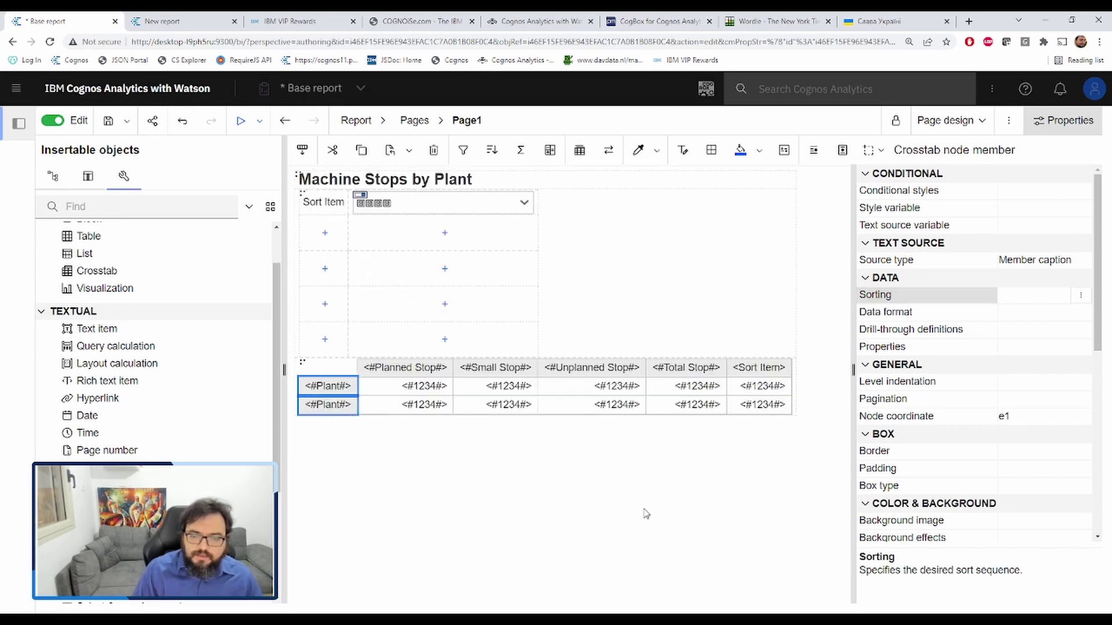
- Set the Sort Item column's detail and summary aggregation both to Total
click(745, 367)
scroll(1060, 452, down, 6)
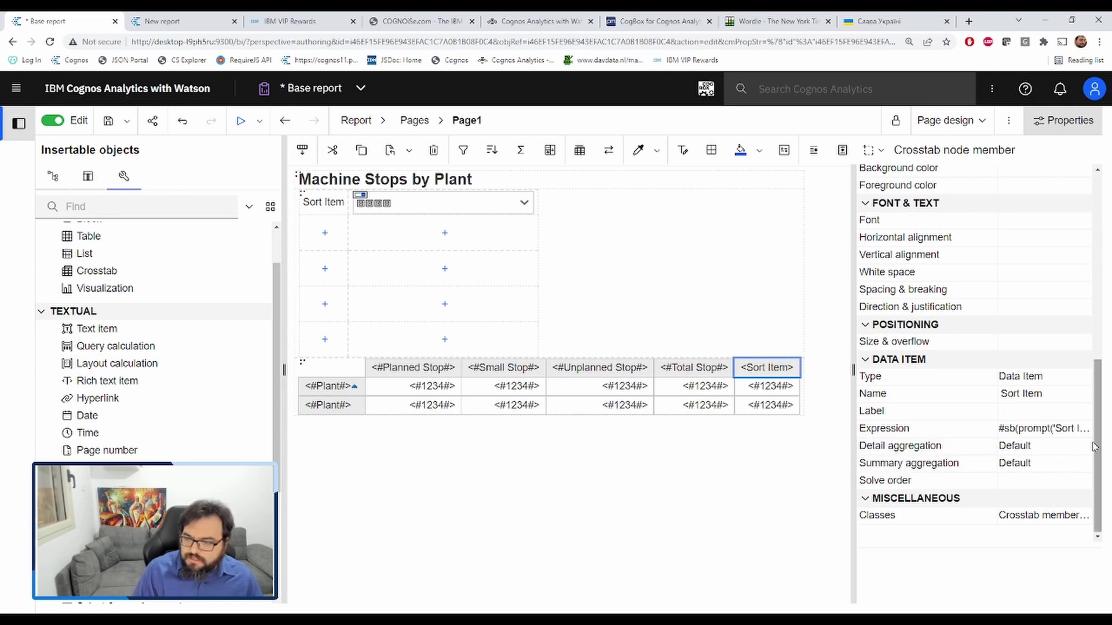
click(1091, 446)
click(1081, 447)
scroll(1075, 472, up, 3)
click(1076, 467)
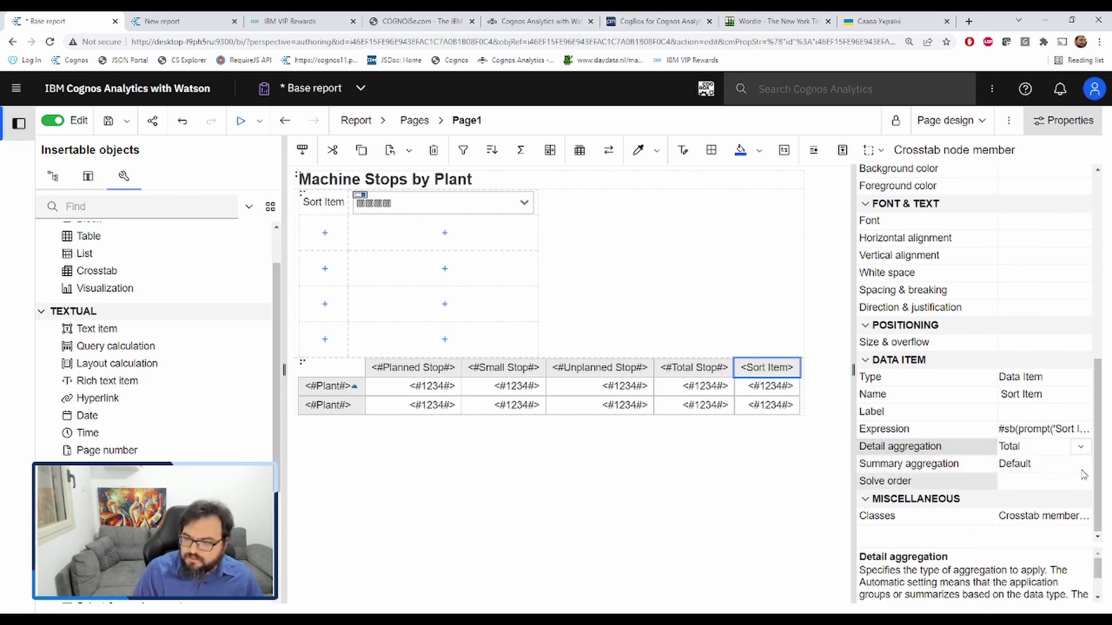
click(1080, 464)
click(1080, 464)
scroll(1022, 510, up, 3)
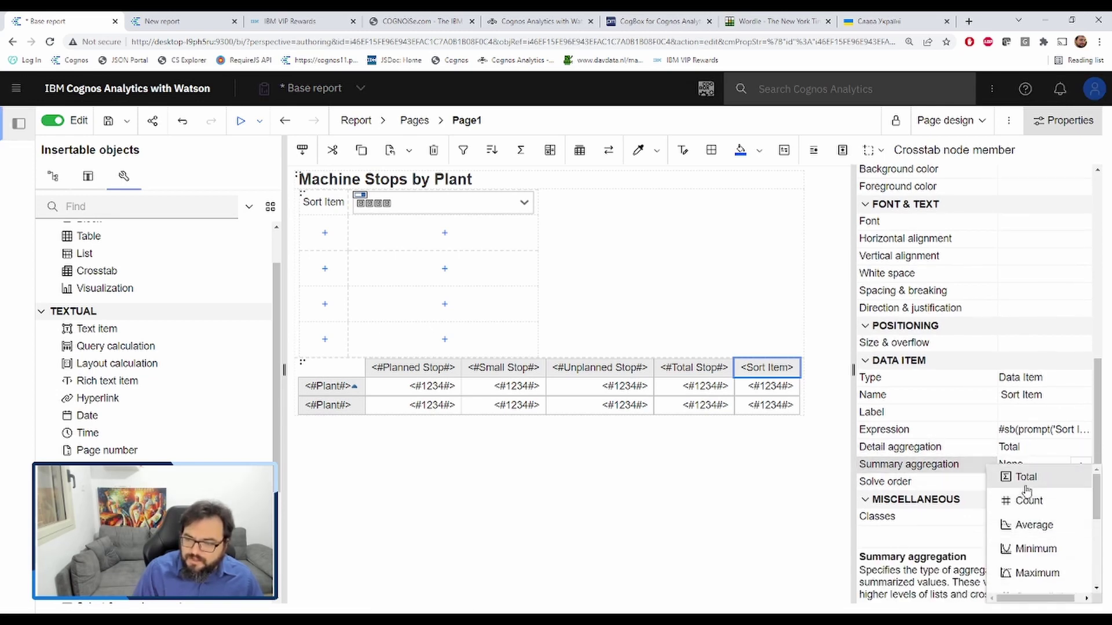
click(1025, 483)
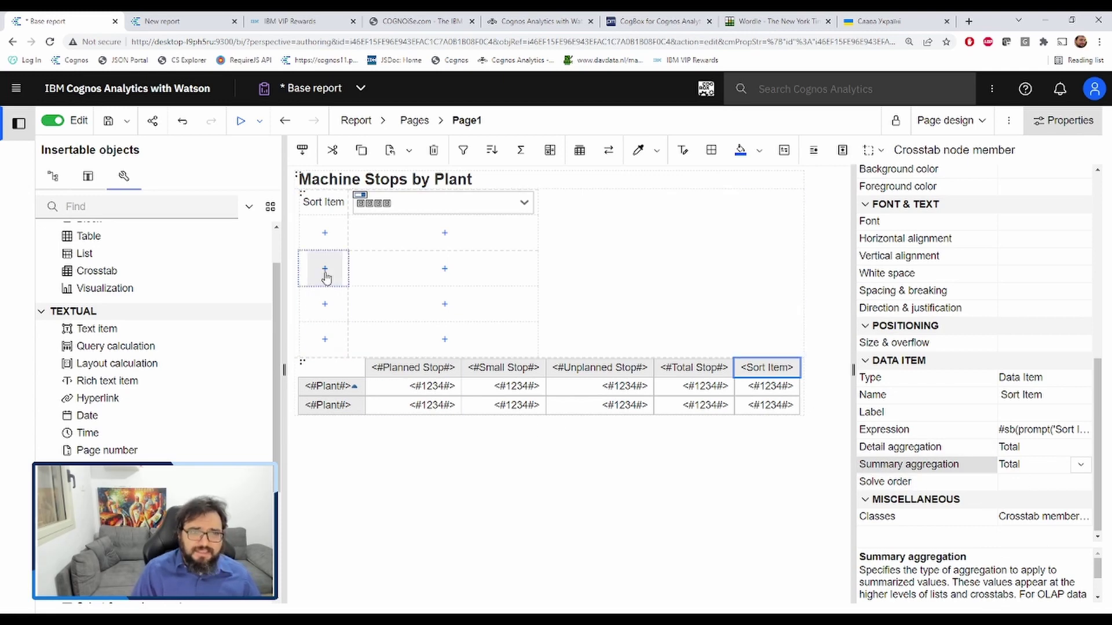
- Run the report and switch the sort to Unplanned Stop, then Small Stop
click(232, 125)
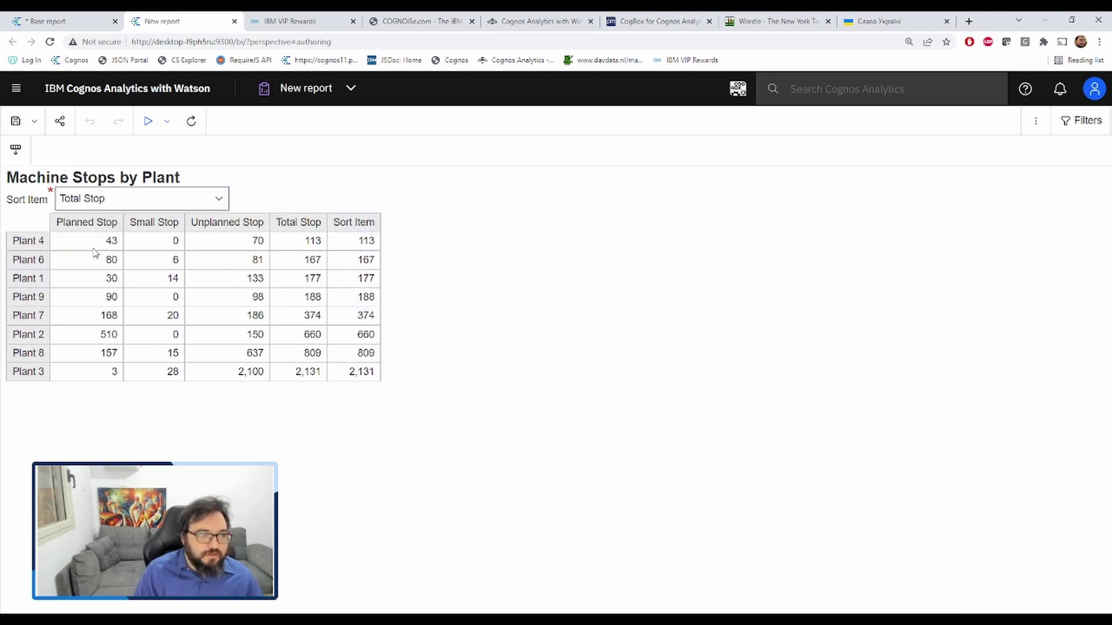
key(Up)
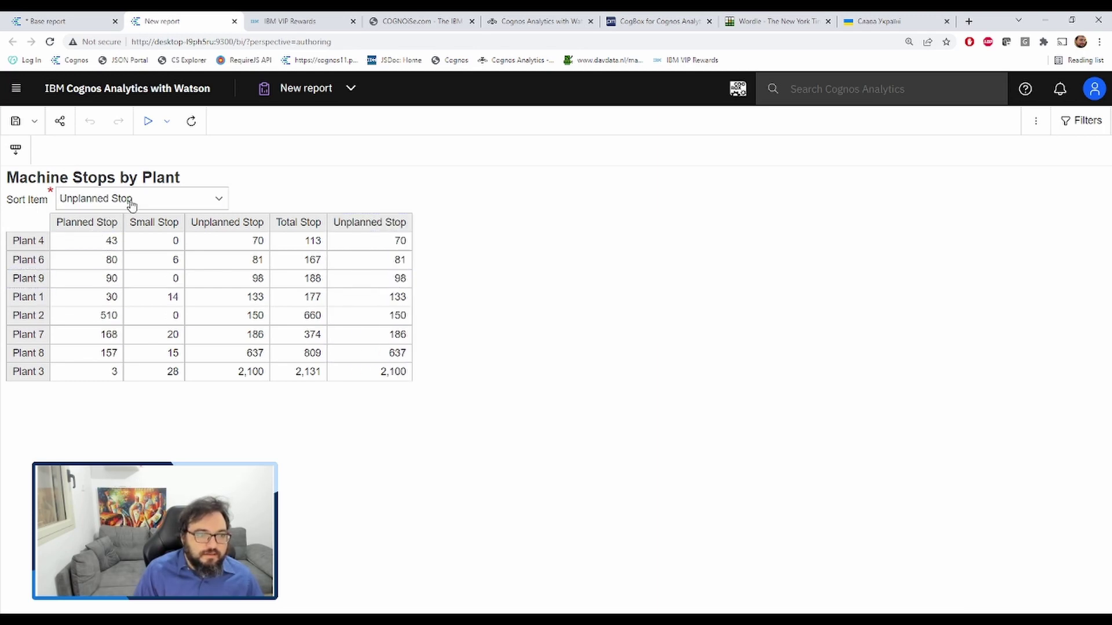
key(Up)
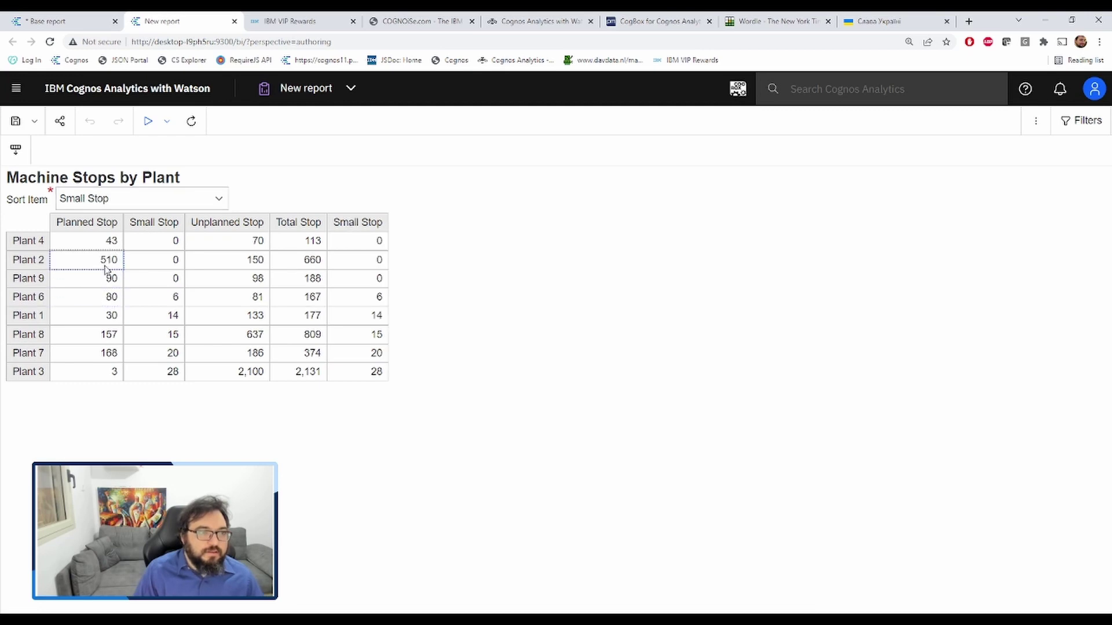
- Back in the Base report, cut the Sort Item column from the crosstab
click(64, 21)
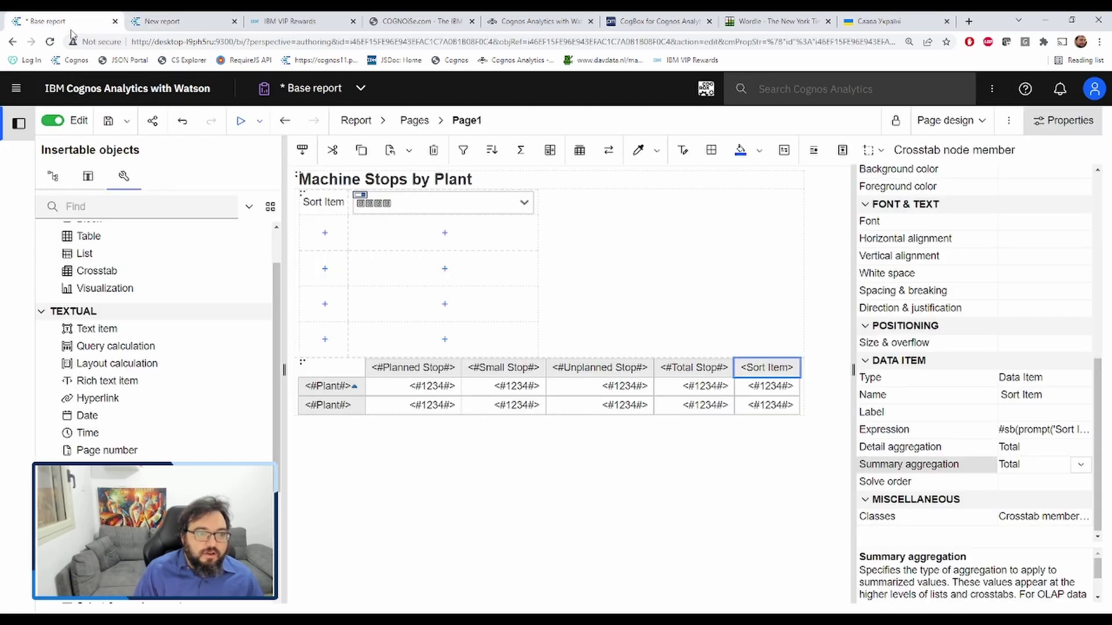
click(334, 386)
click(773, 369)
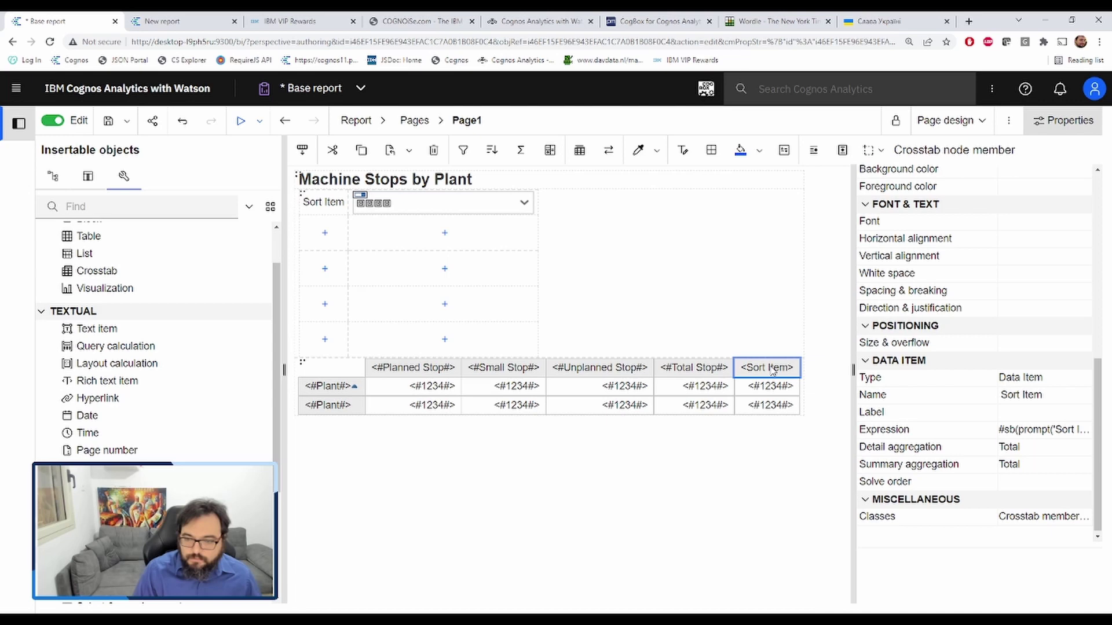
key(ctrl+x)
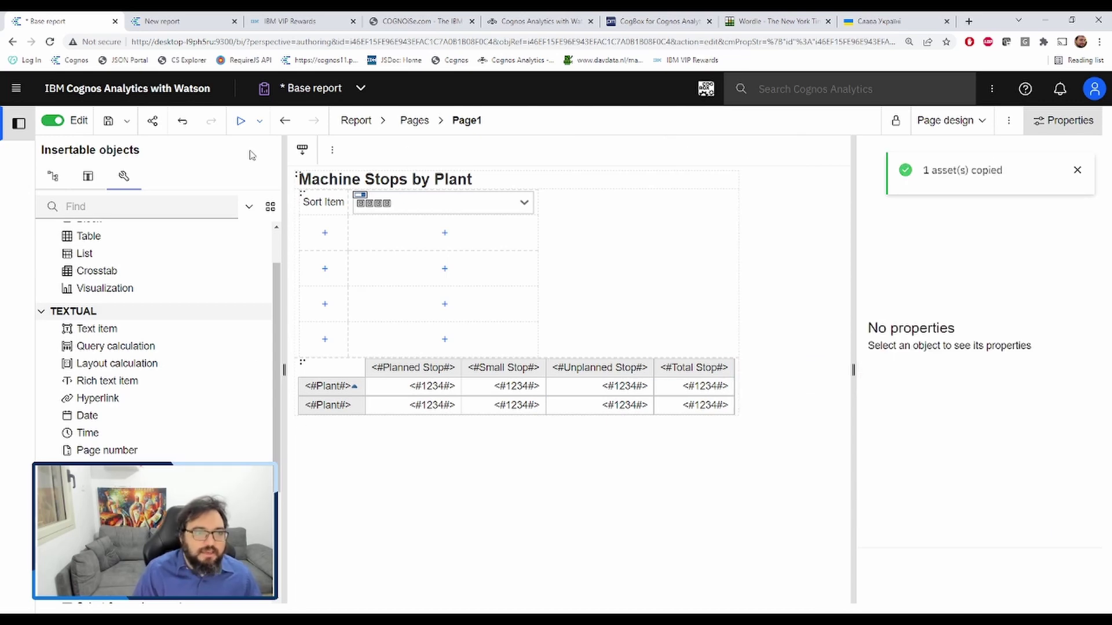
- Run the report as HTML and sort by Unplanned Stop, then Planned Stop
click(241, 121)
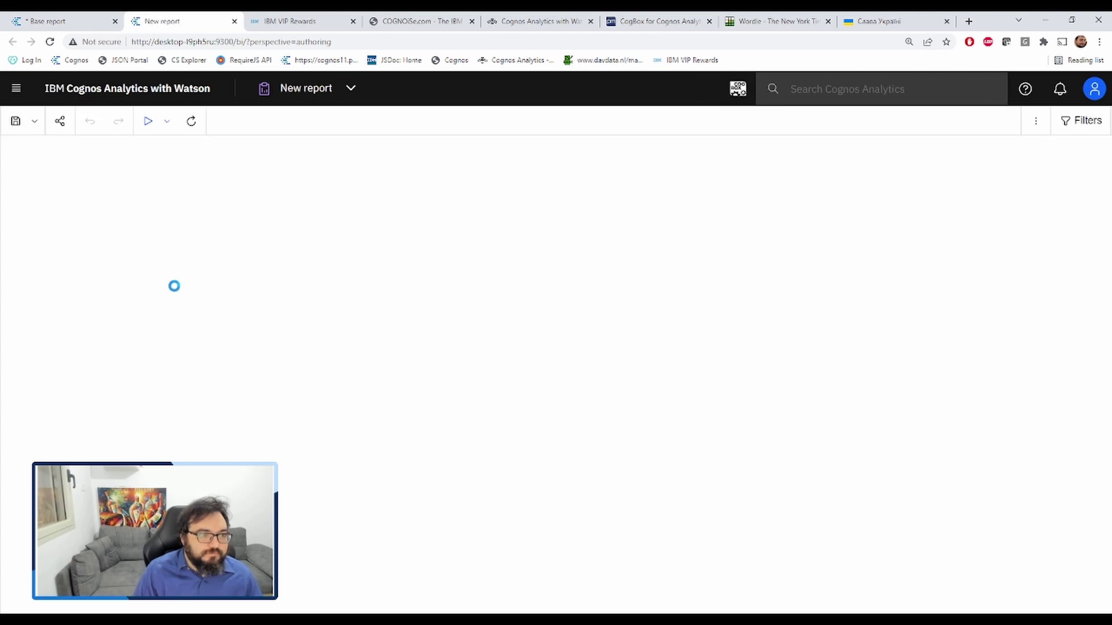
click(164, 199)
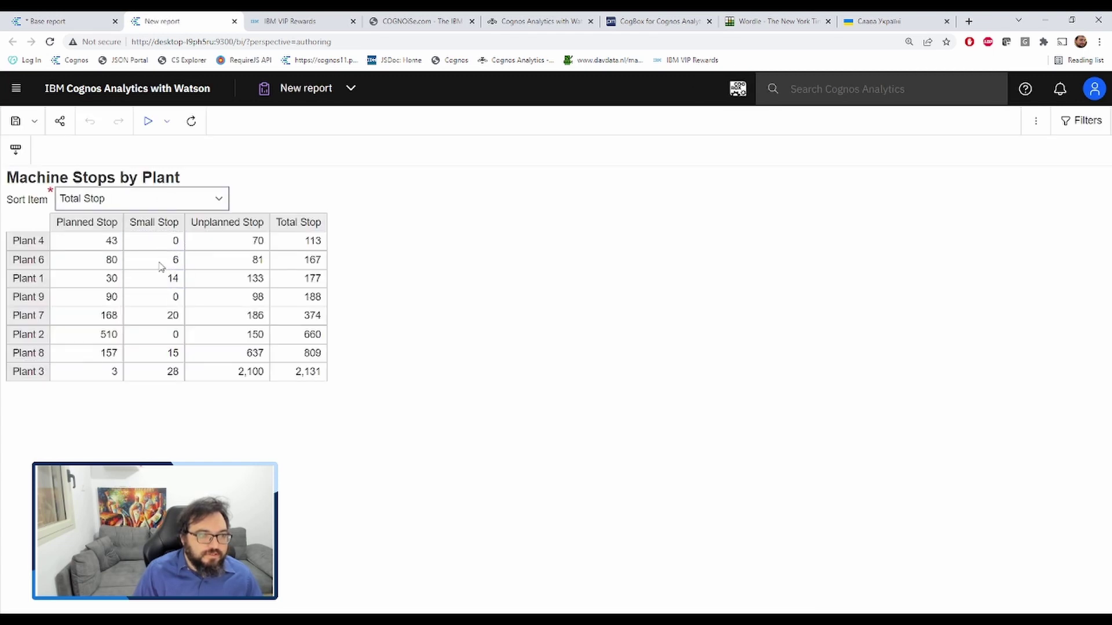
click(160, 272)
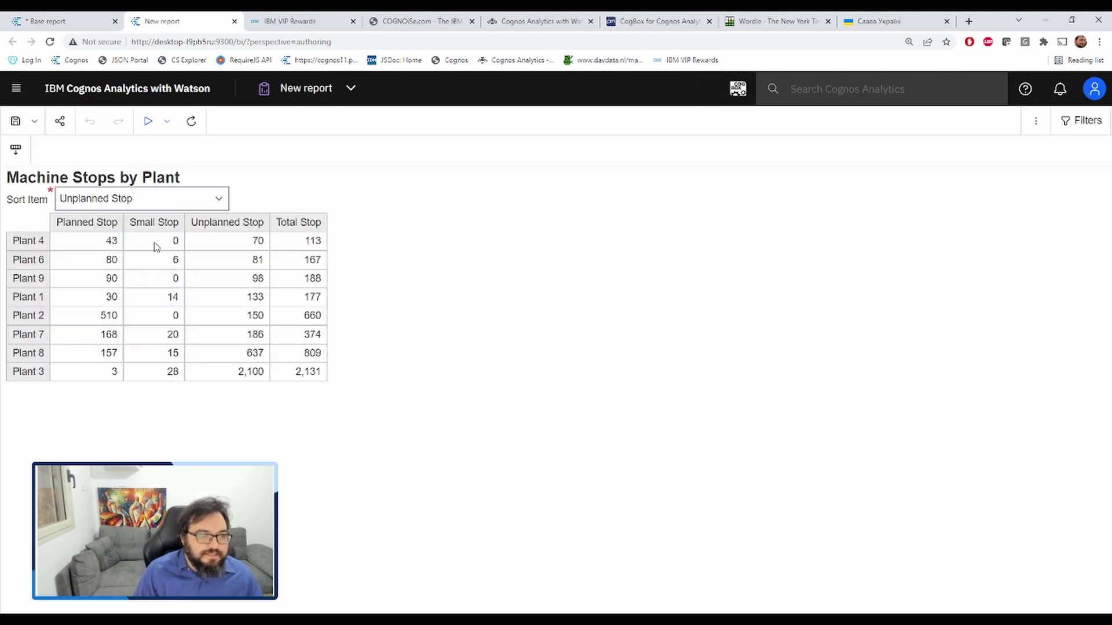
key(Up)
key(Up)
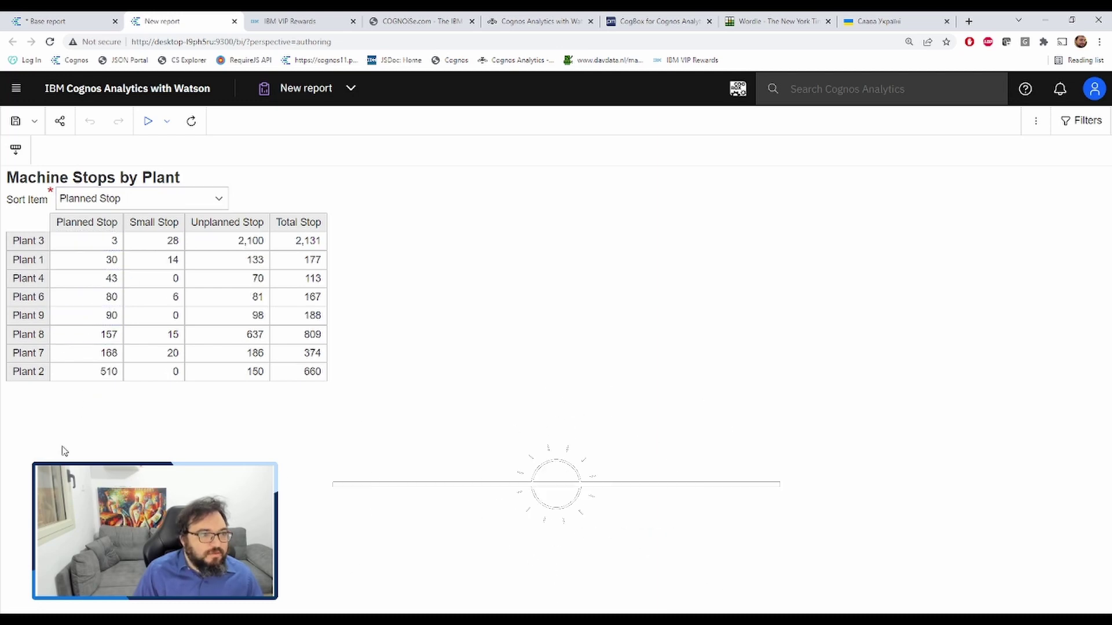
- Compare Plant 3's Planned and Unplanned Stop values, then close the preview tab
click(85, 249)
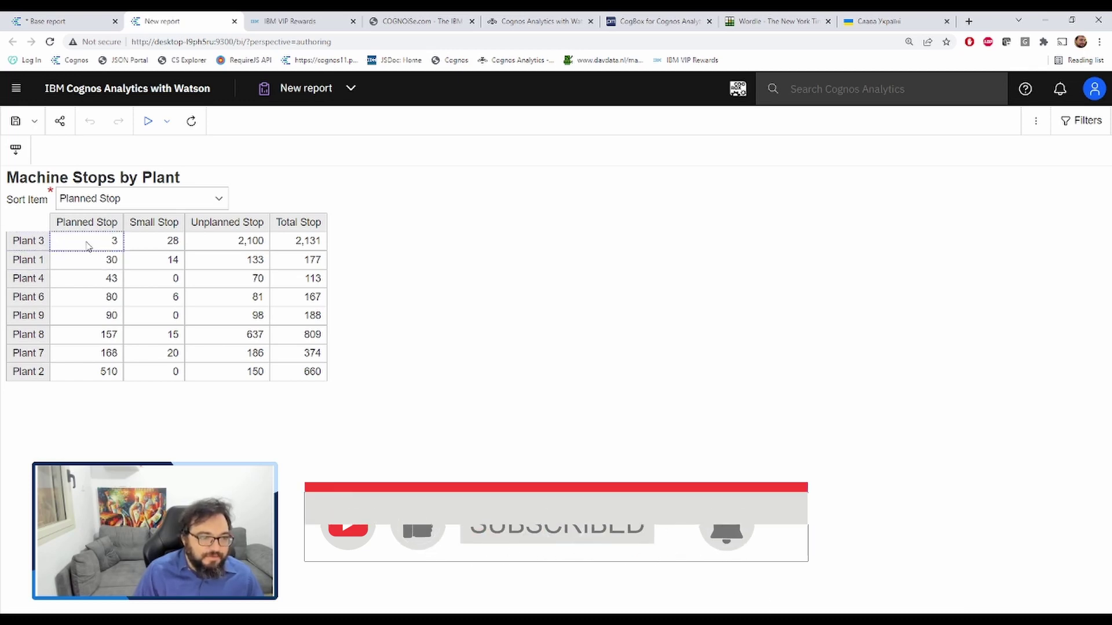
click(246, 249)
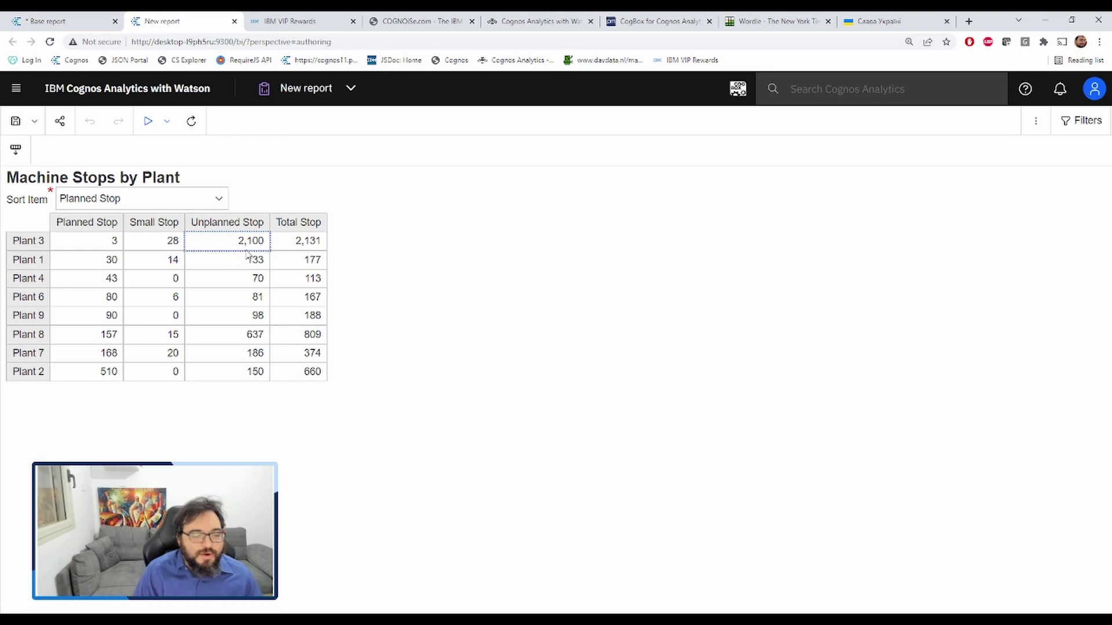
middle_click(155, 26)
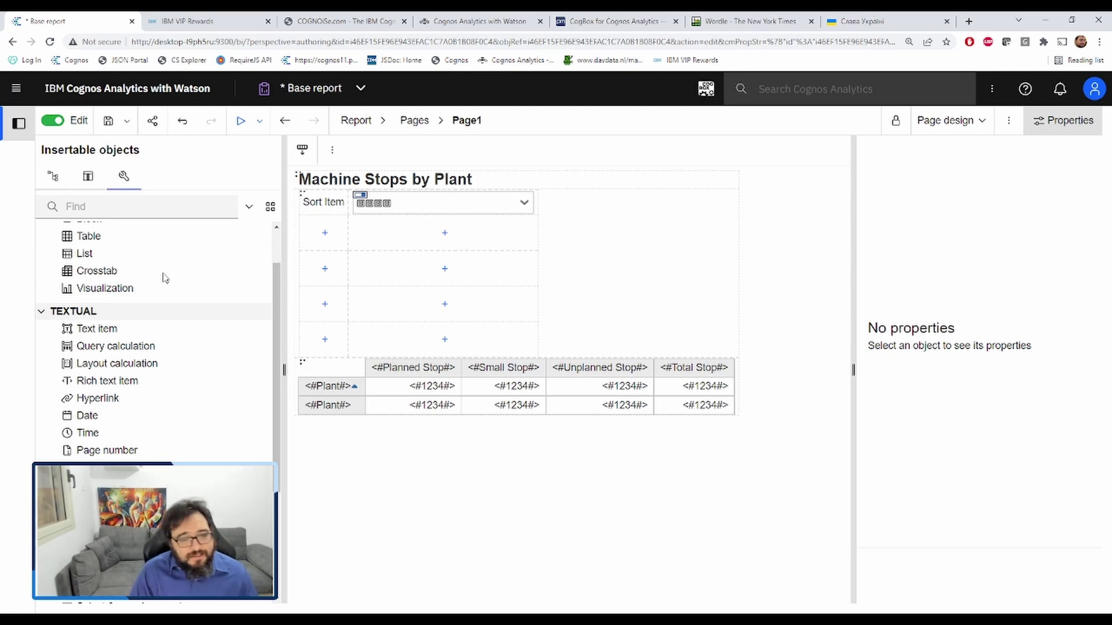
- Add a Top Count calculation, topCount([Plants],3,[Sort Item]), above the Plant rows
scroll(149, 322, up, 1)
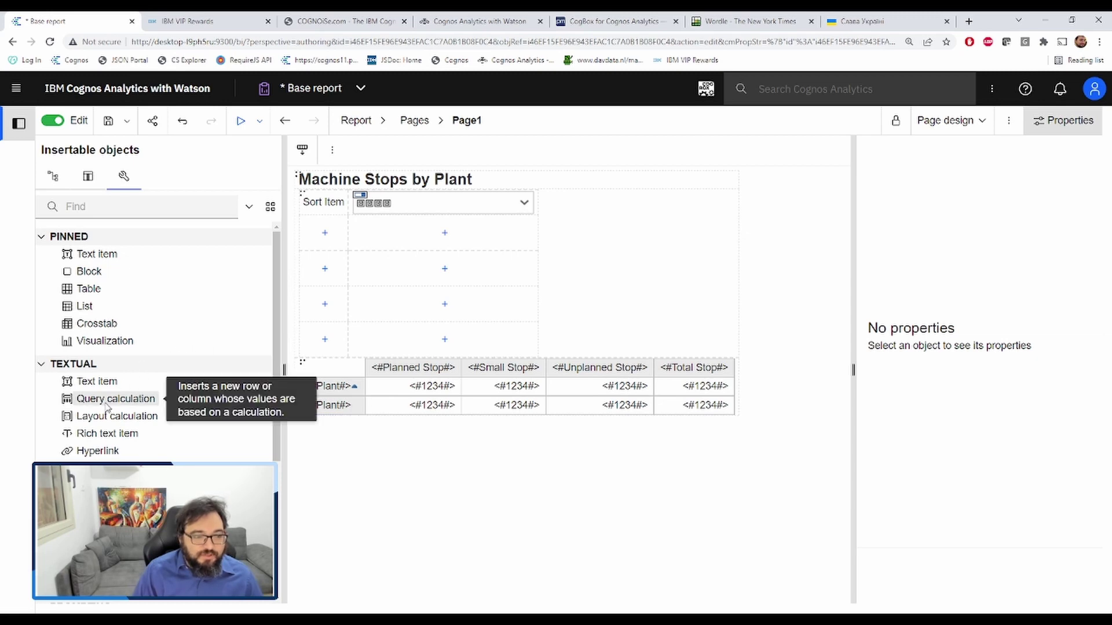
drag(103, 403, 350, 382)
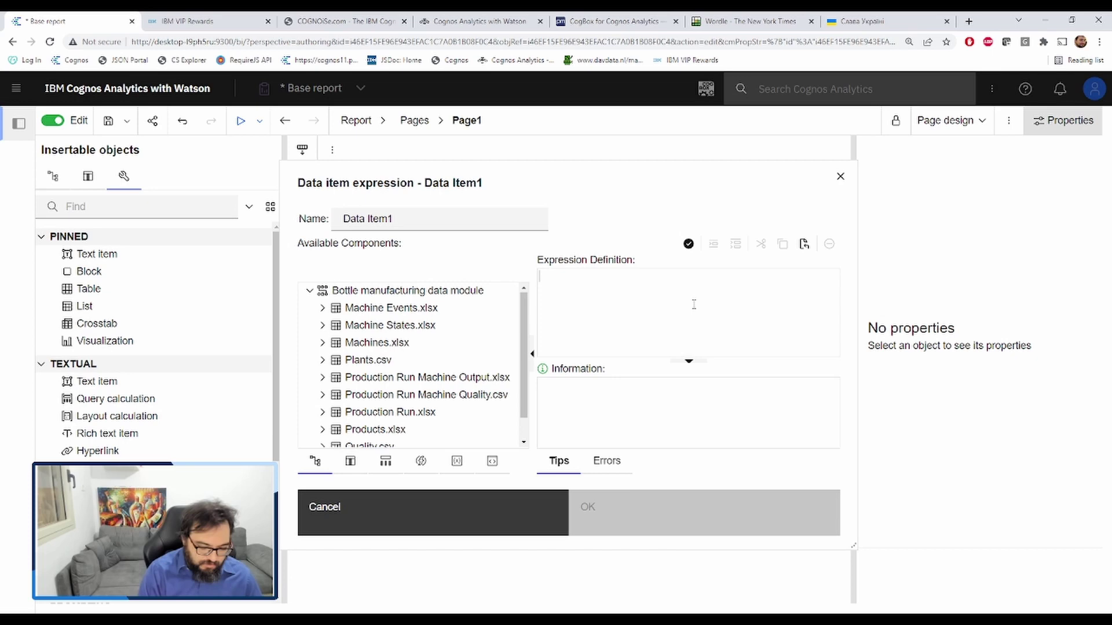
text(topCount()
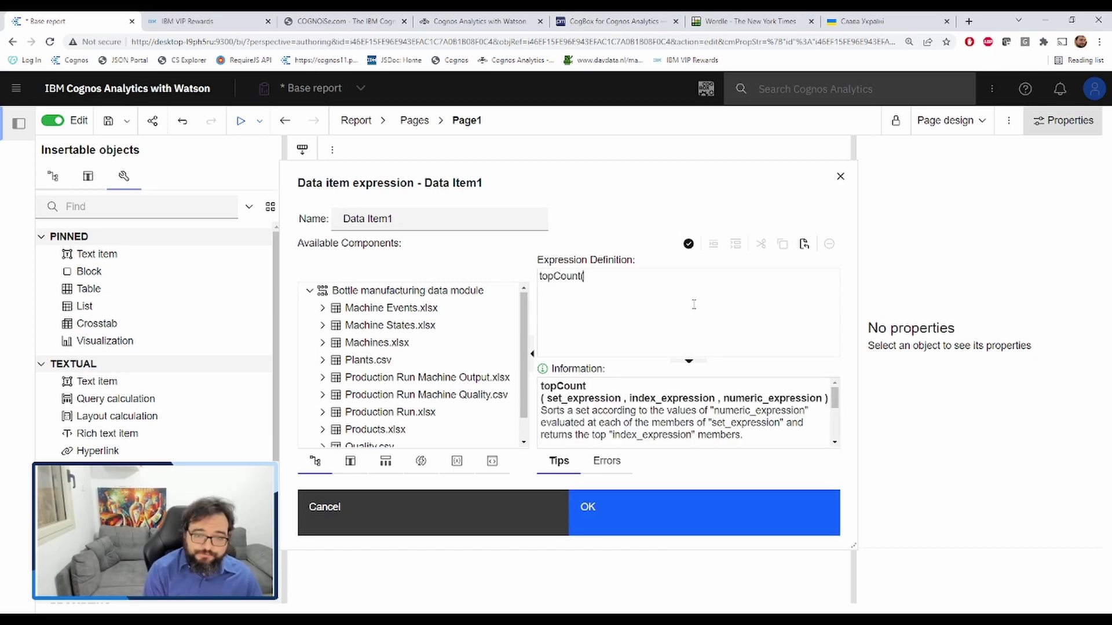
text([)
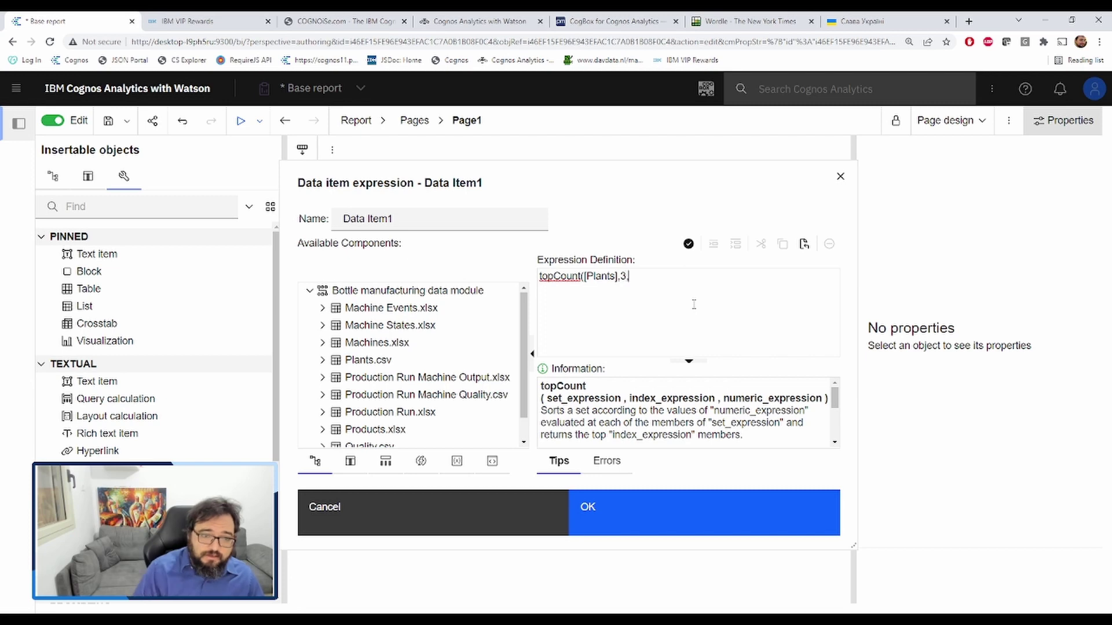
click(350, 461)
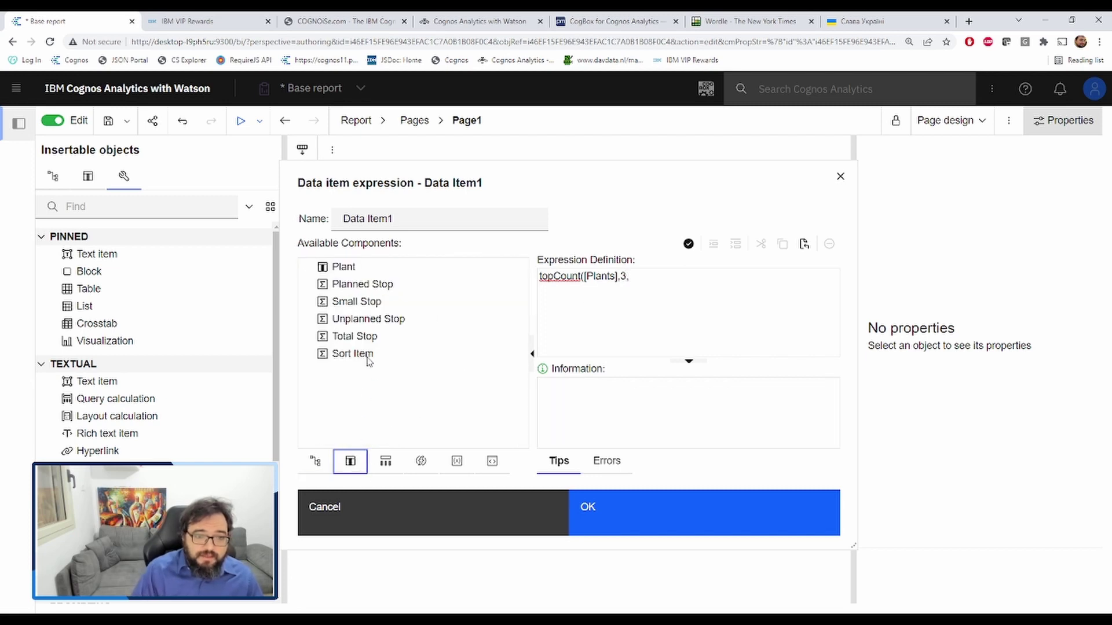
drag(369, 359, 747, 290)
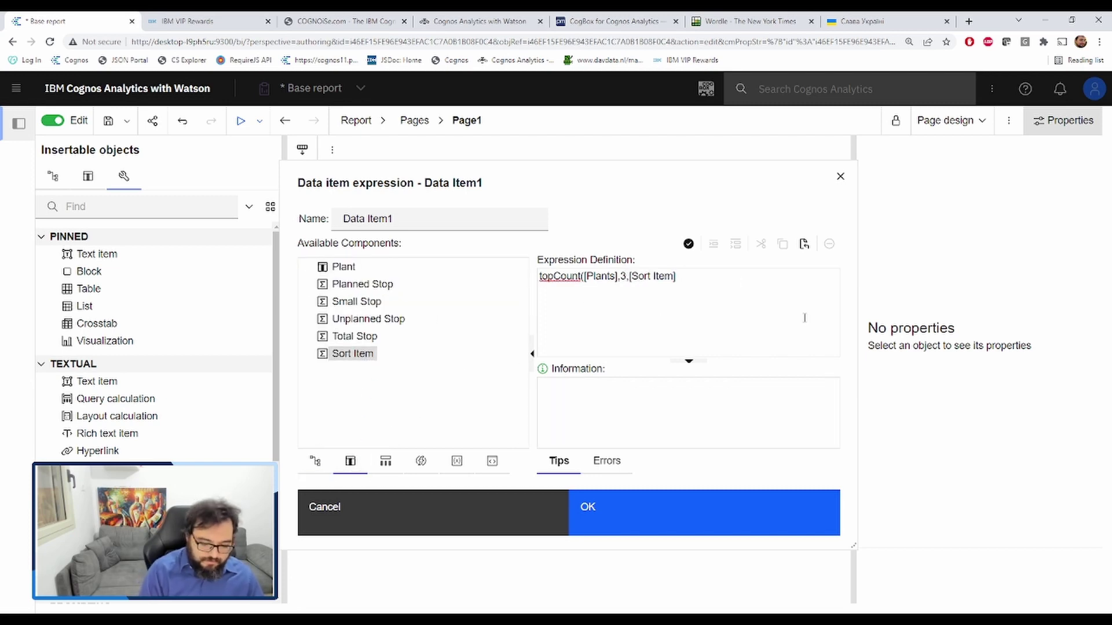
click(446, 213)
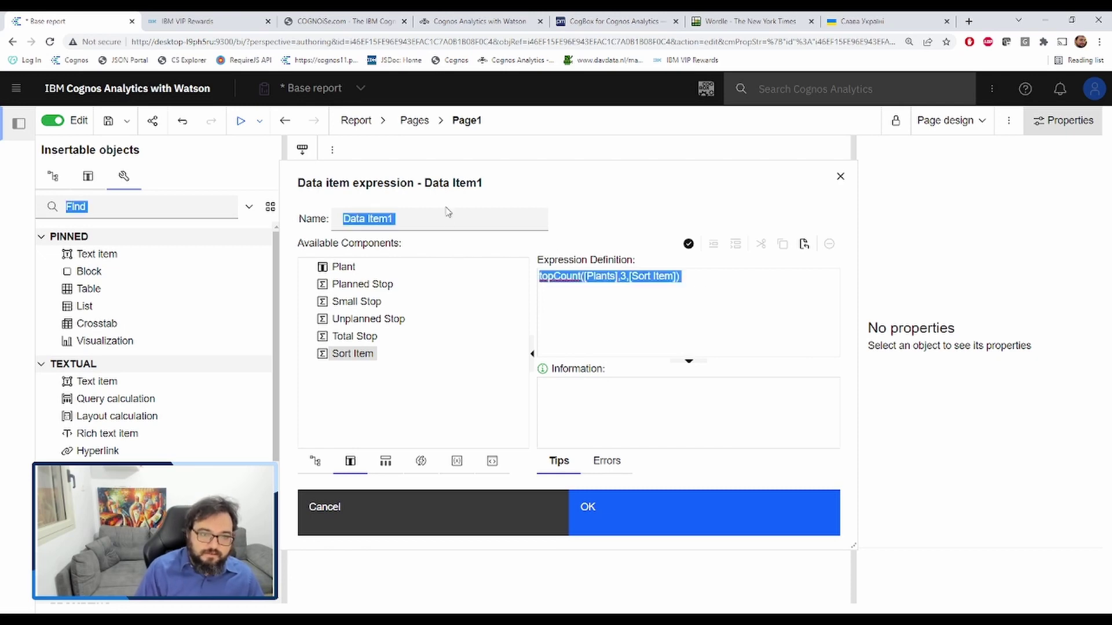
click(462, 219)
key(ctrl+a)
text(To)
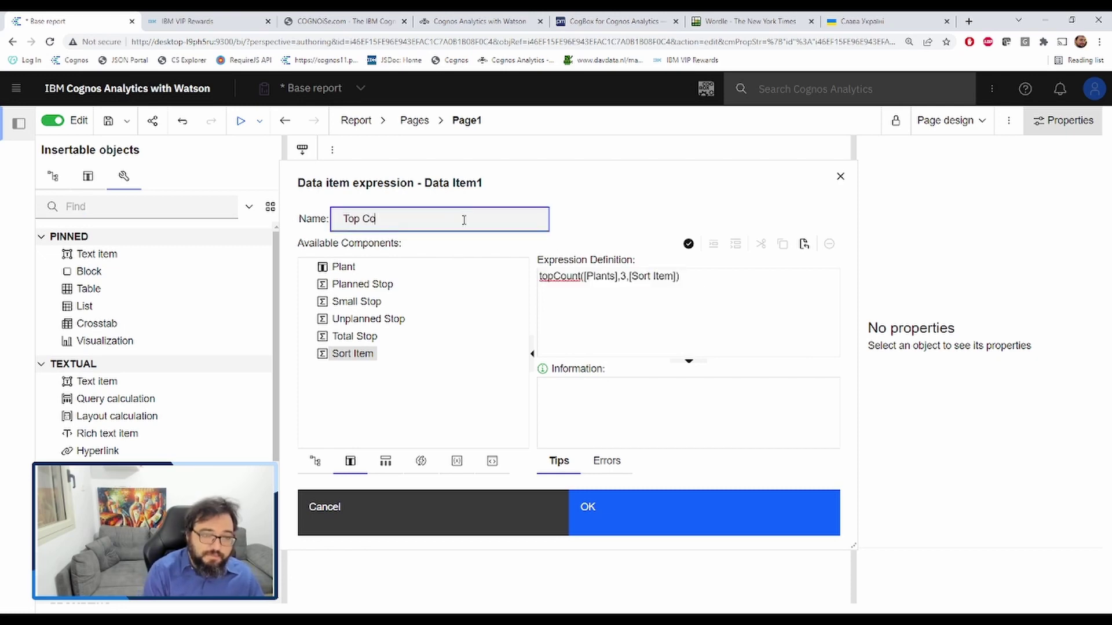
click(599, 512)
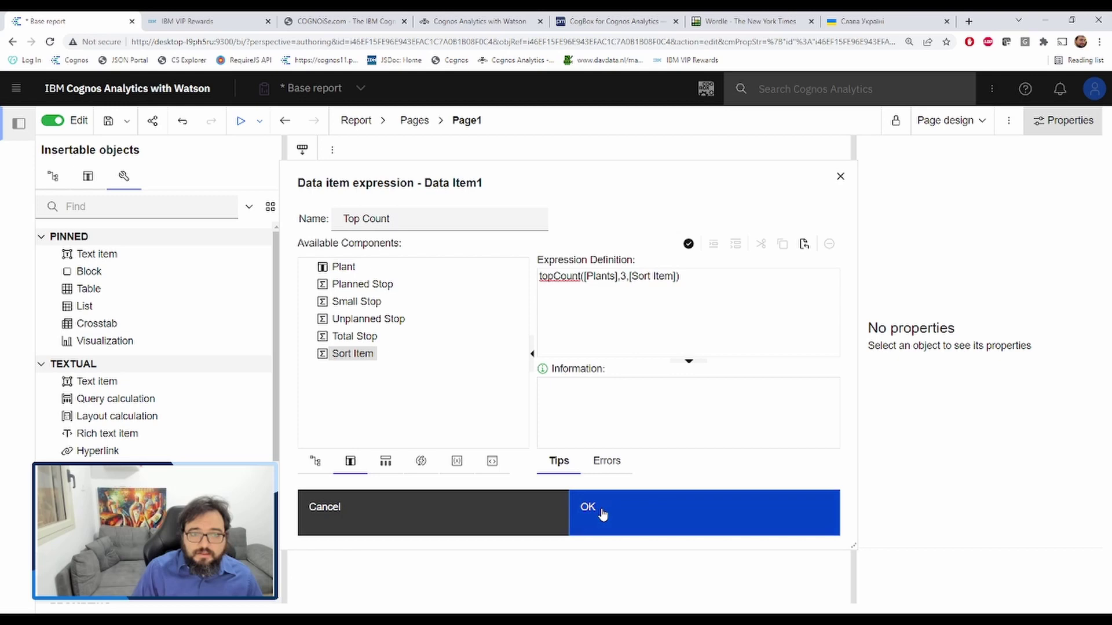
- Remove the original Plant row from the crosstab and run the report
click(352, 405)
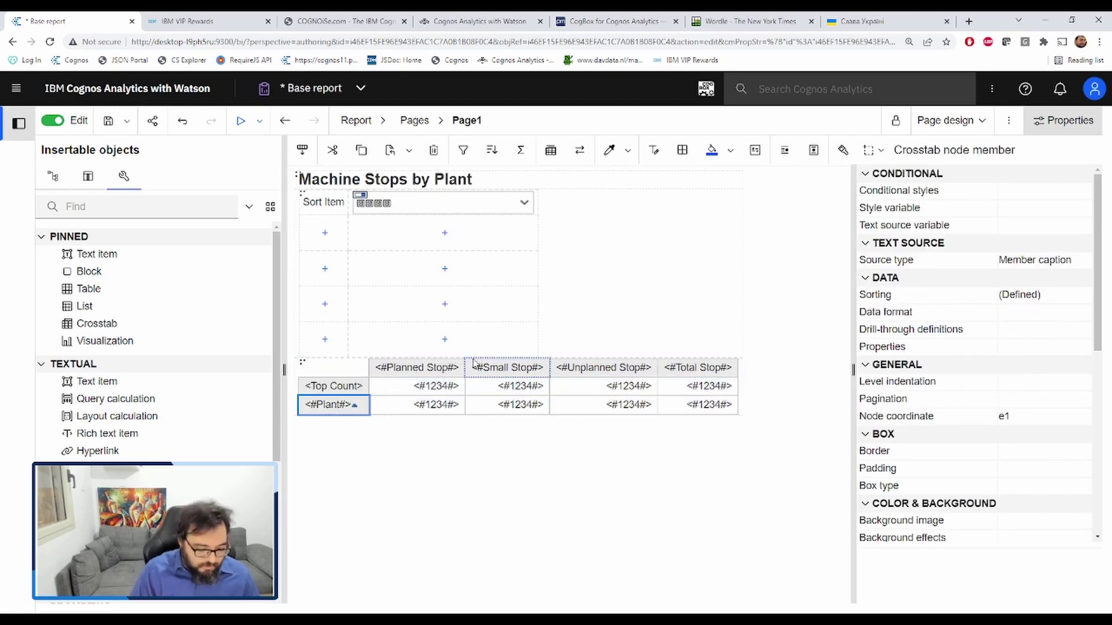
key(ctrl+x)
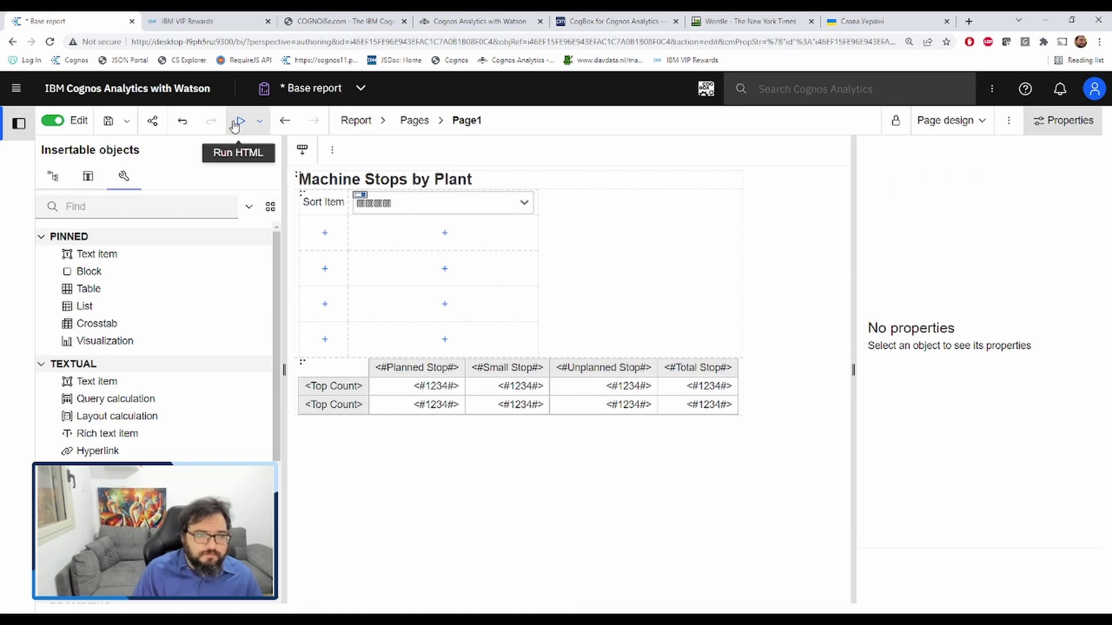
click(234, 123)
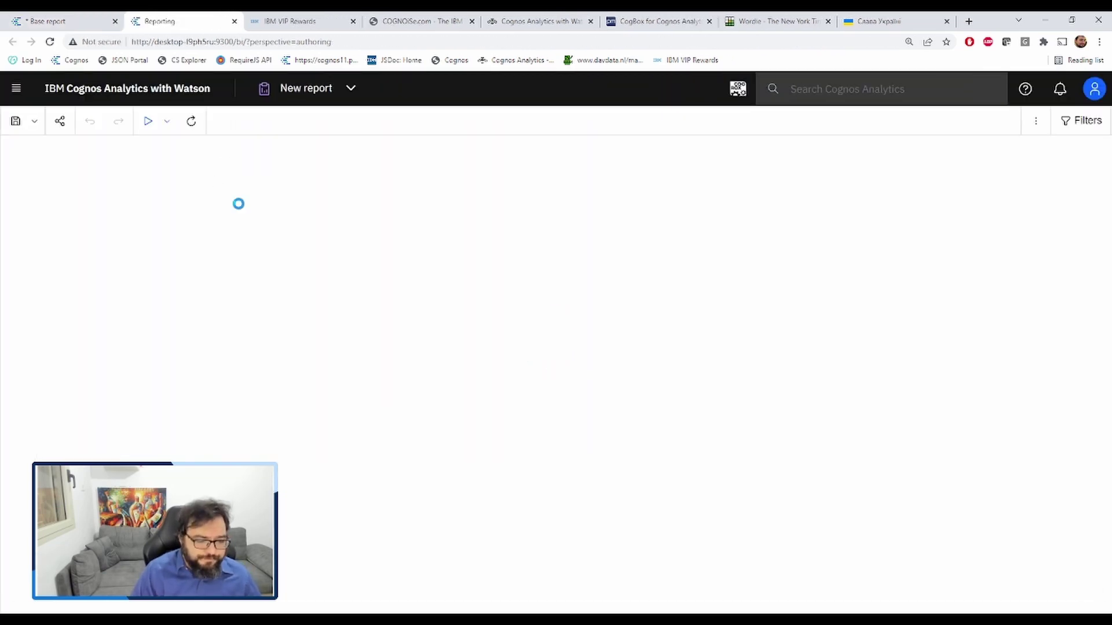
- Correct Top Count to topCount([Plant],3,[Sort Item]) and rerun, showing Plants 3, 8 and 2
click(139, 279)
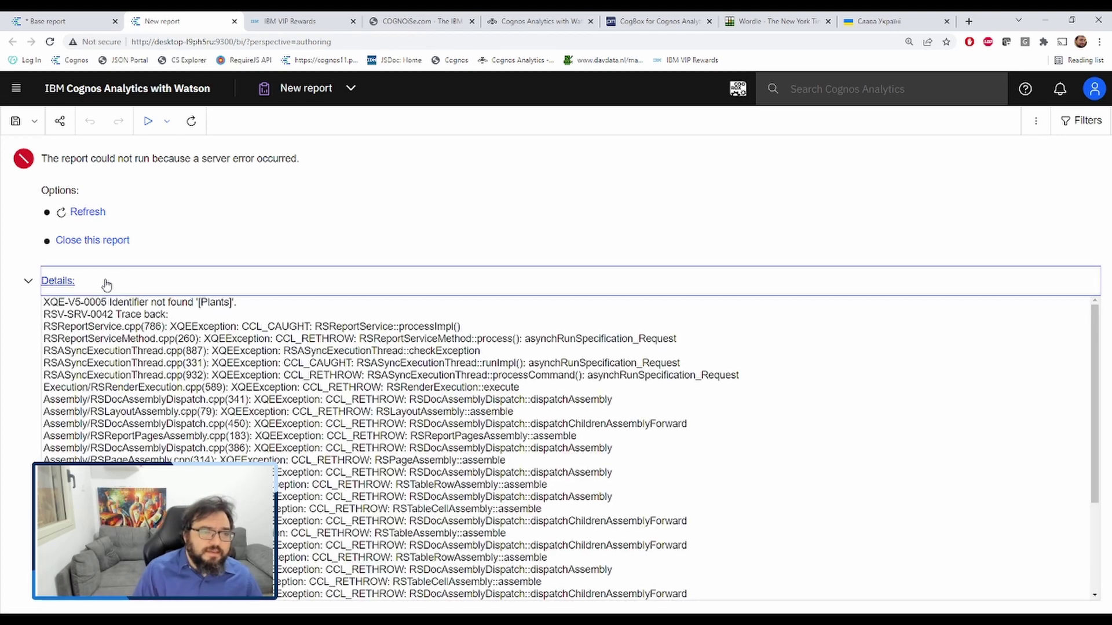
click(58, 21)
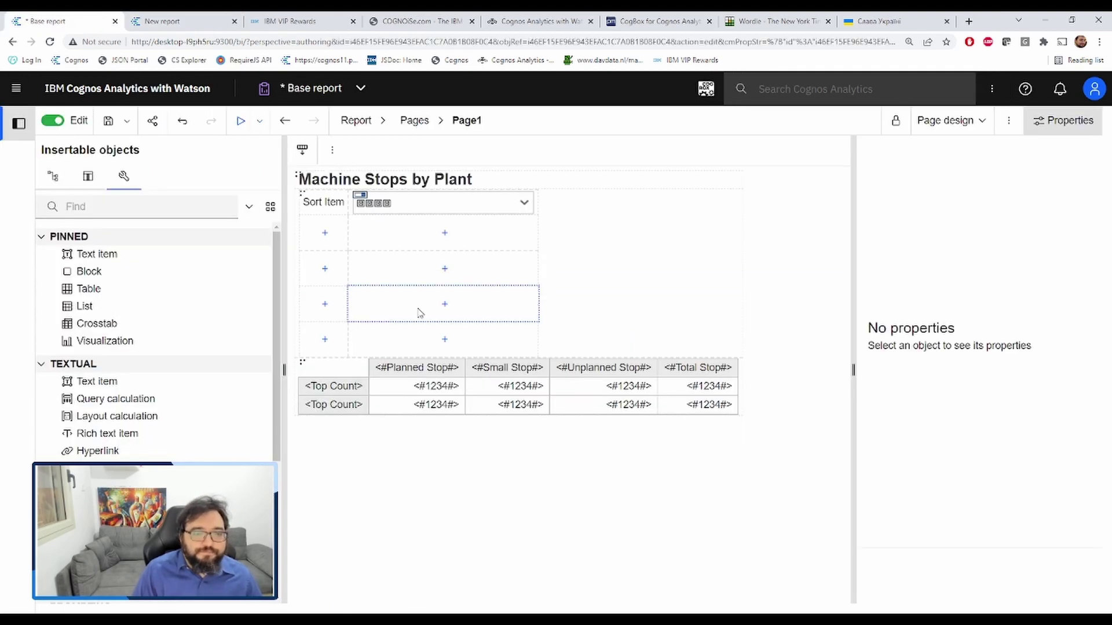
double_click(331, 405)
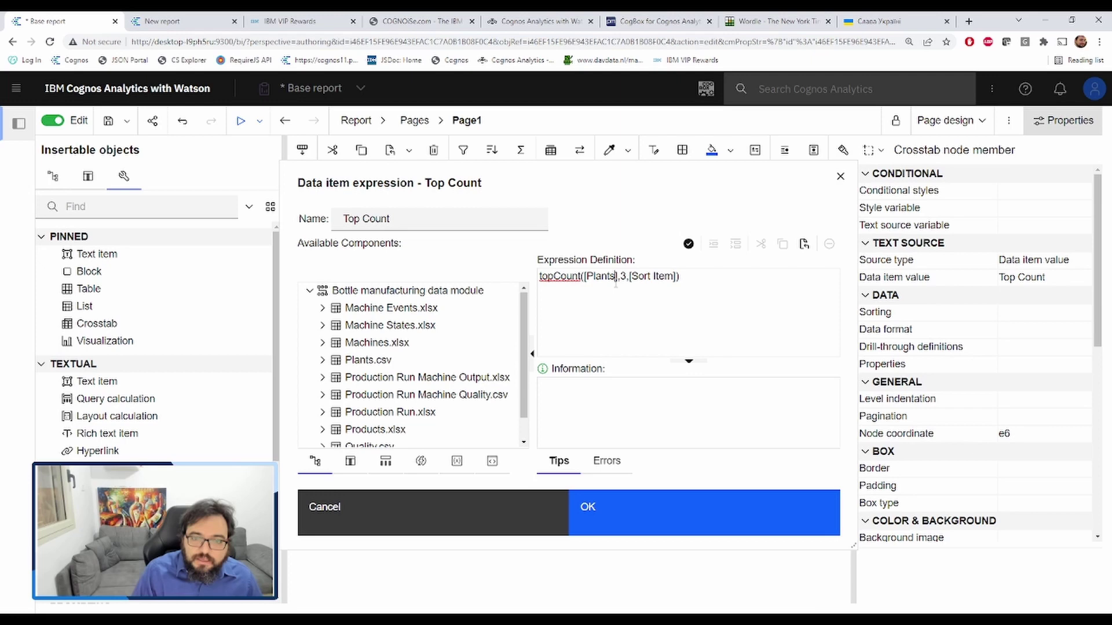
key(BackSpace)
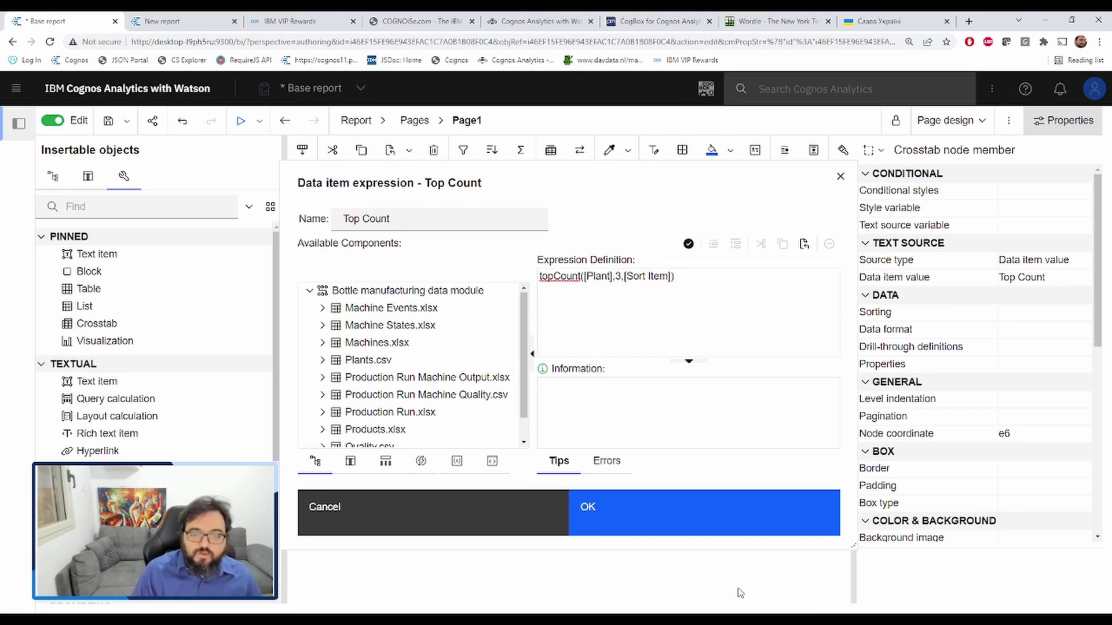
click(675, 516)
click(240, 120)
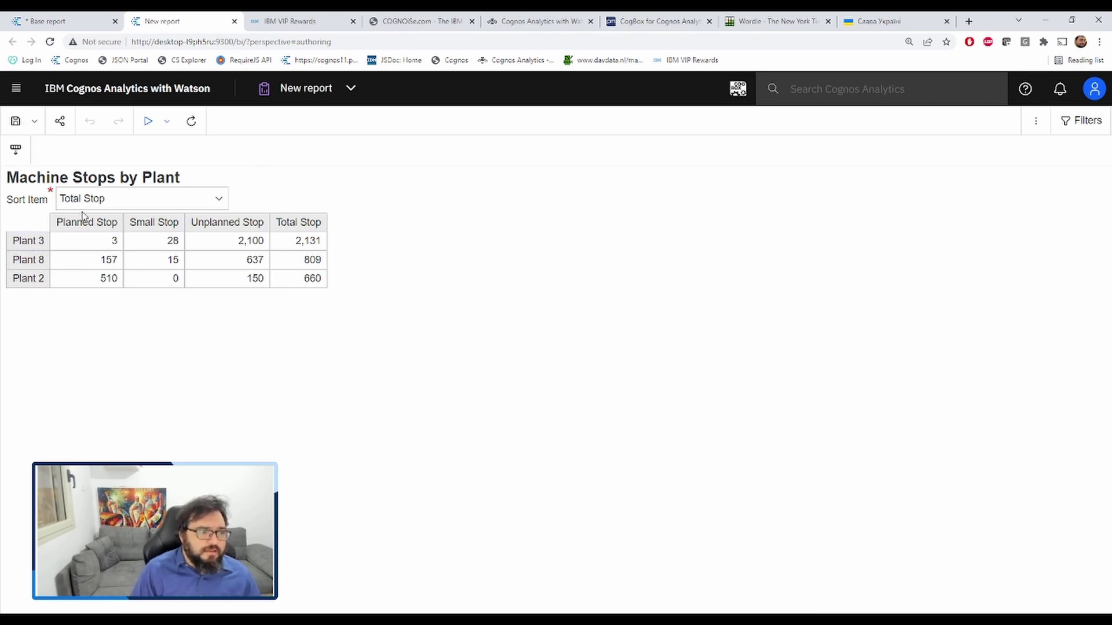
- Re-sort the top 3 plants by Planned Stop, then return to the '* Base report' tab
click(42, 239)
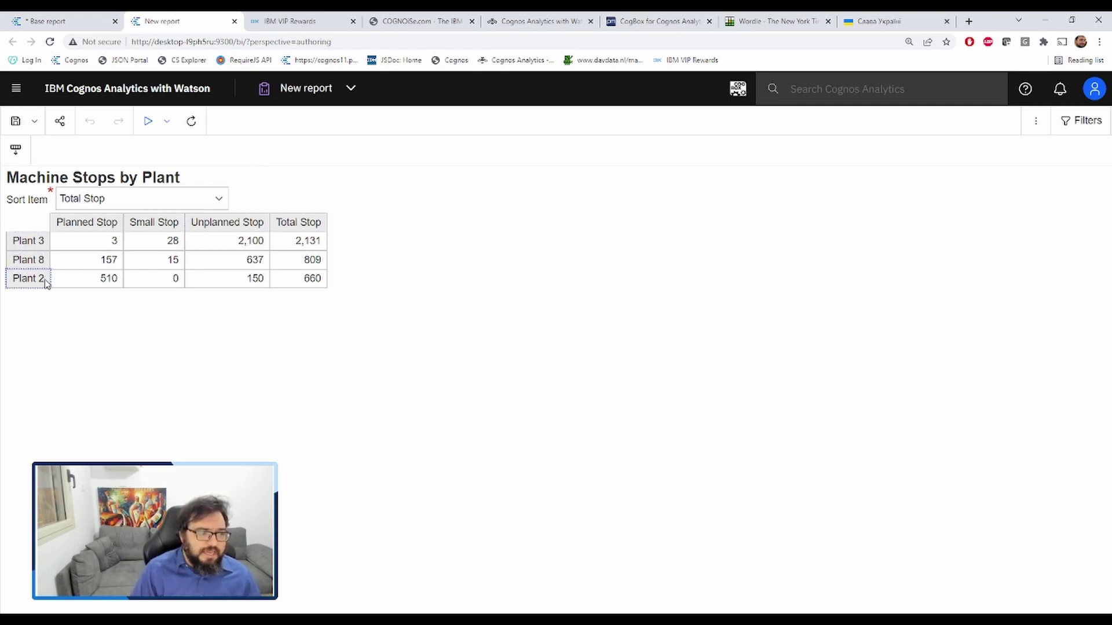
click(139, 206)
click(136, 248)
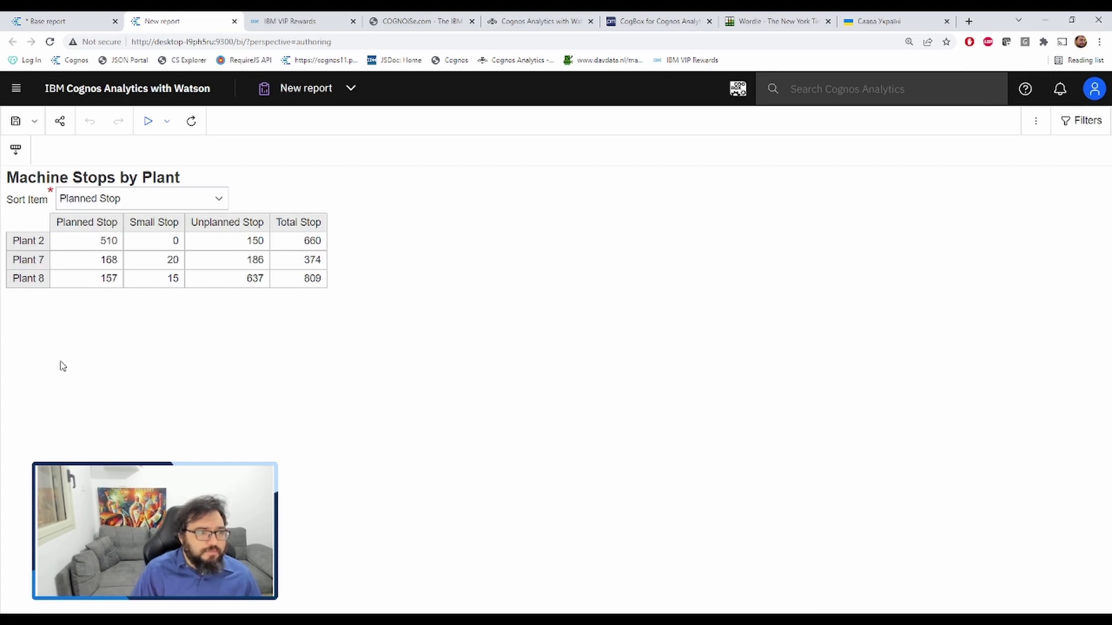
click(104, 249)
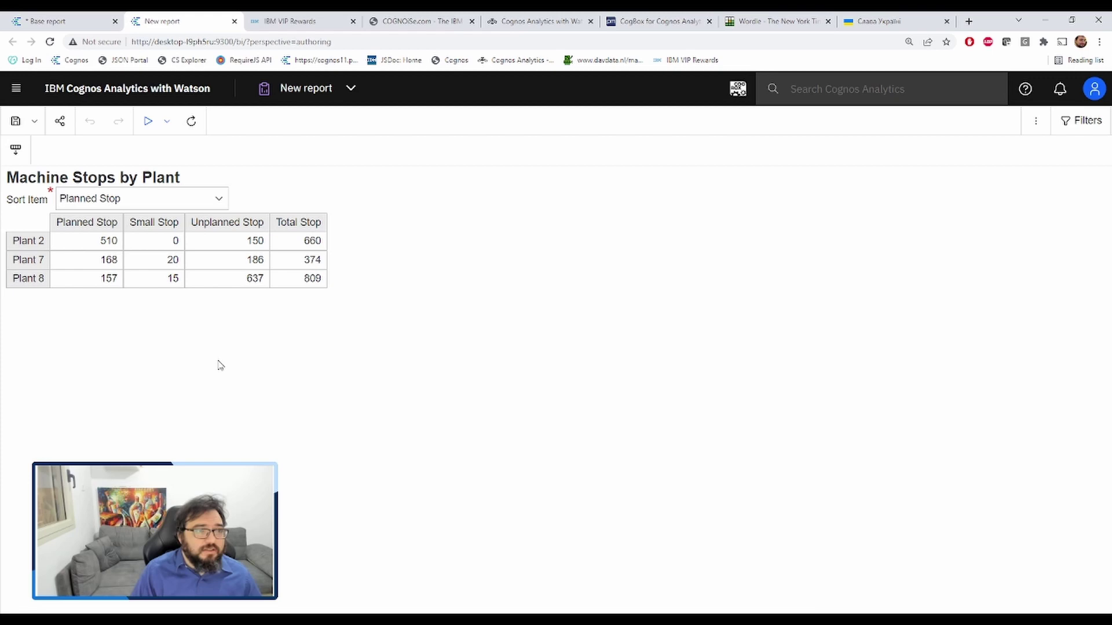
click(77, 22)
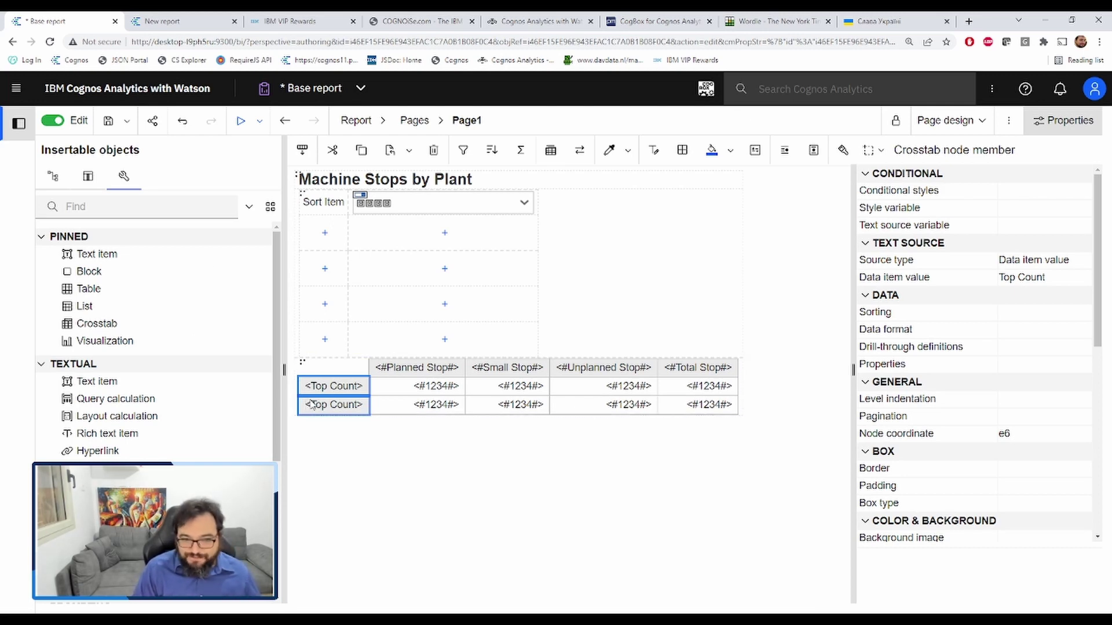
- Add a 'Count #' text label in the first empty row
drag(114, 255, 321, 243)
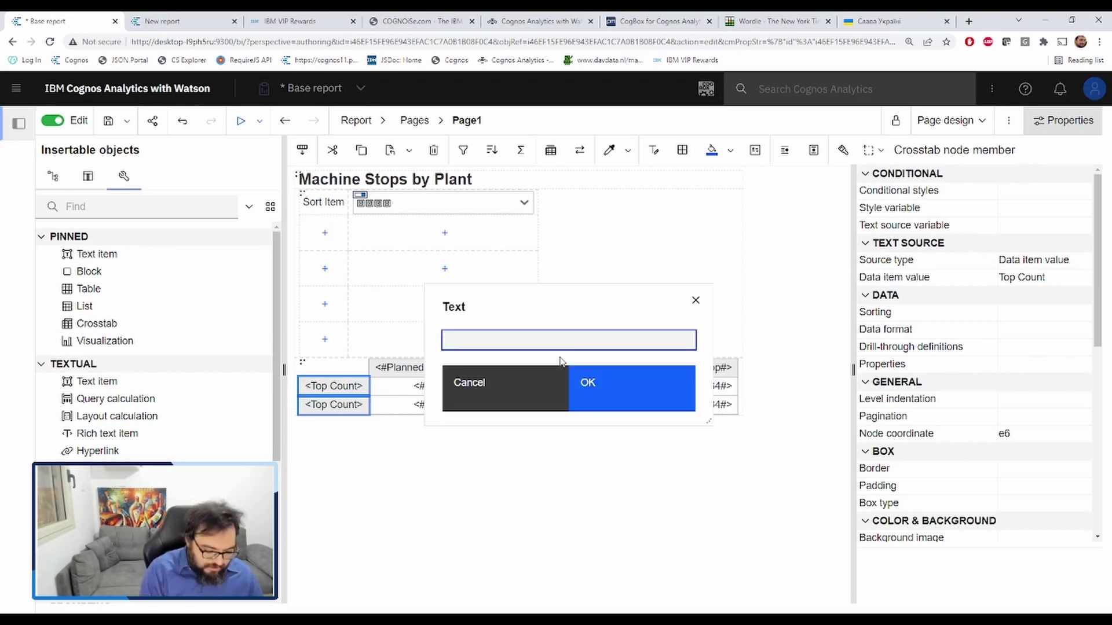
text(C)
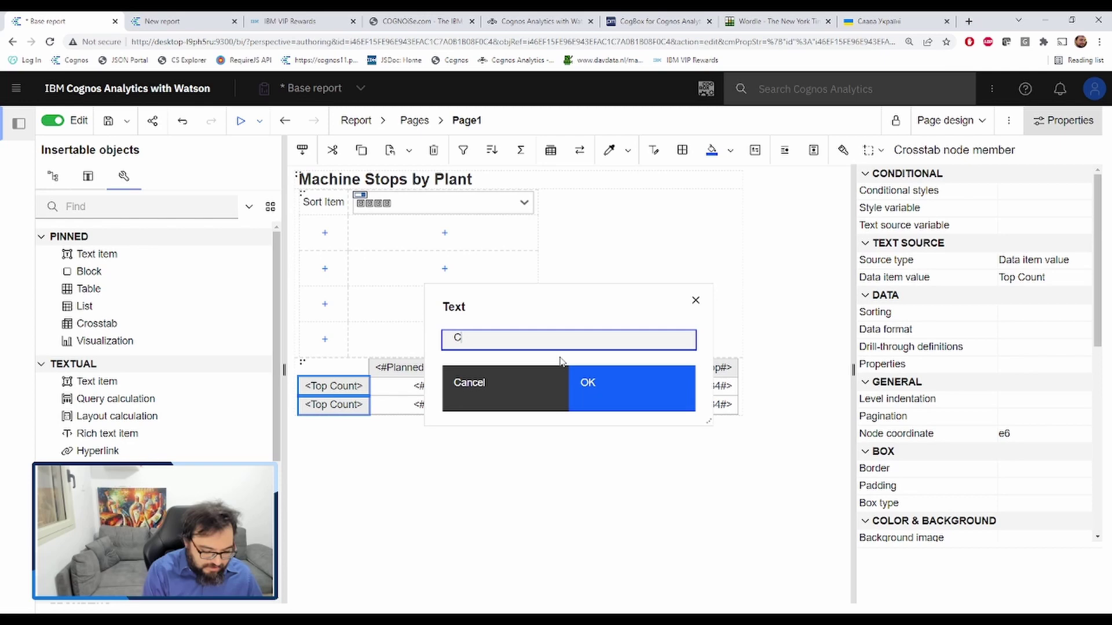
text(ount)
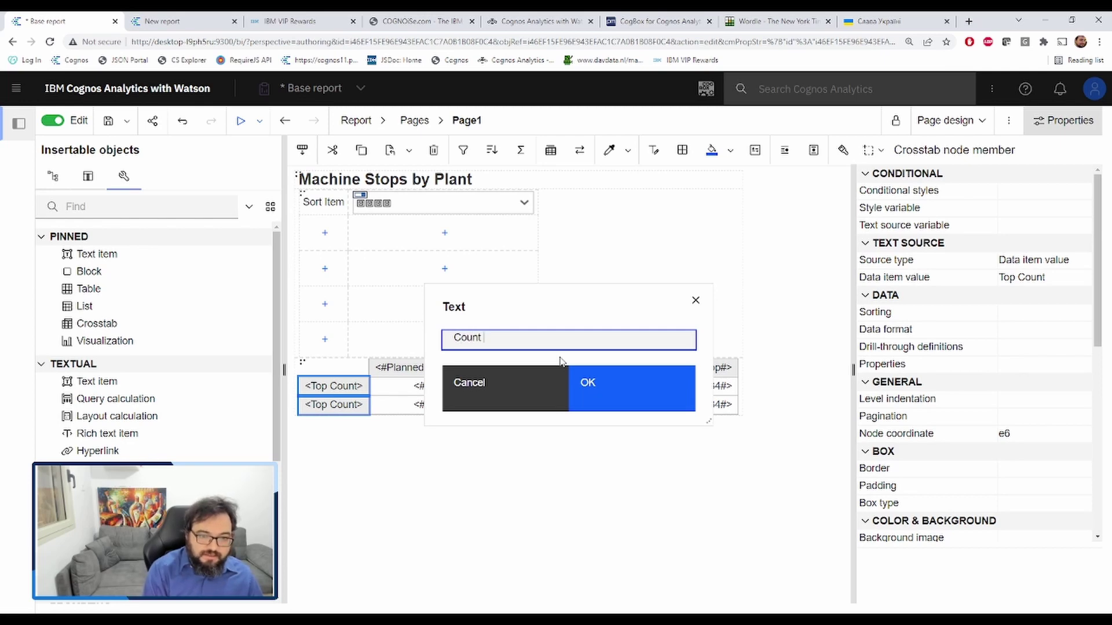
text( #)
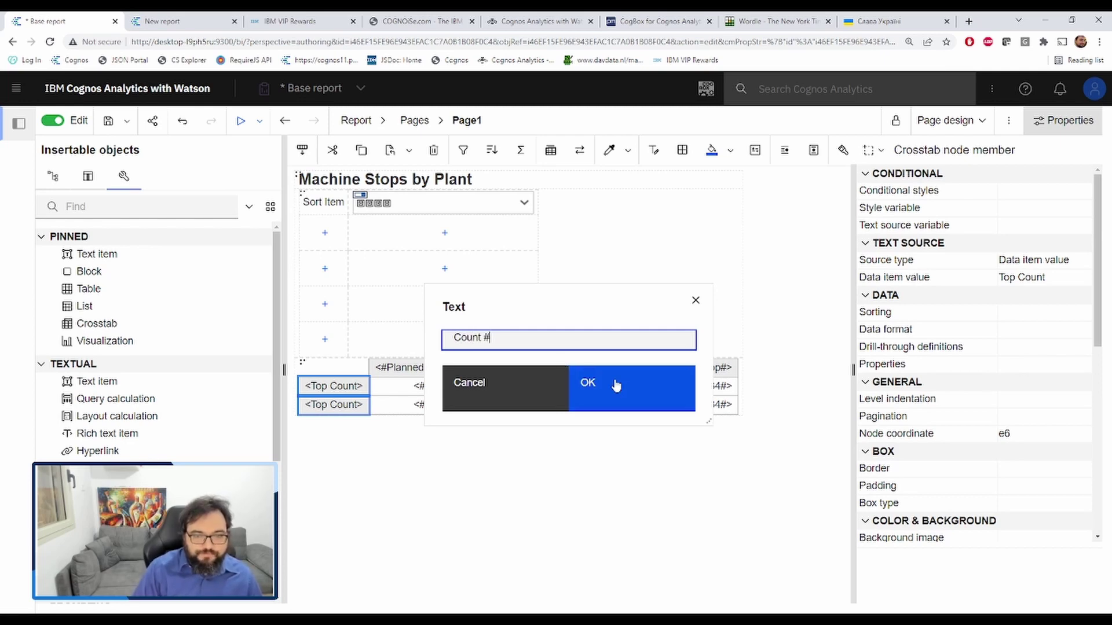
click(614, 386)
- Add a numbers-only text box prompt with parameter Count and default value 3
scroll(105, 350, down, 3)
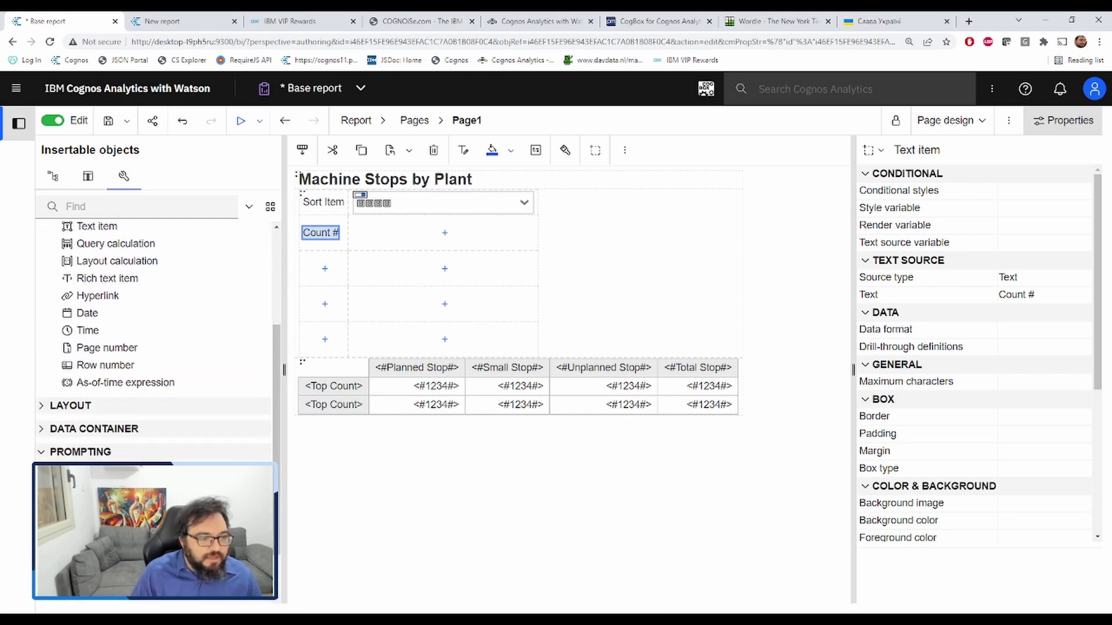
drag(110, 459, 427, 251)
key(ctrl+a)
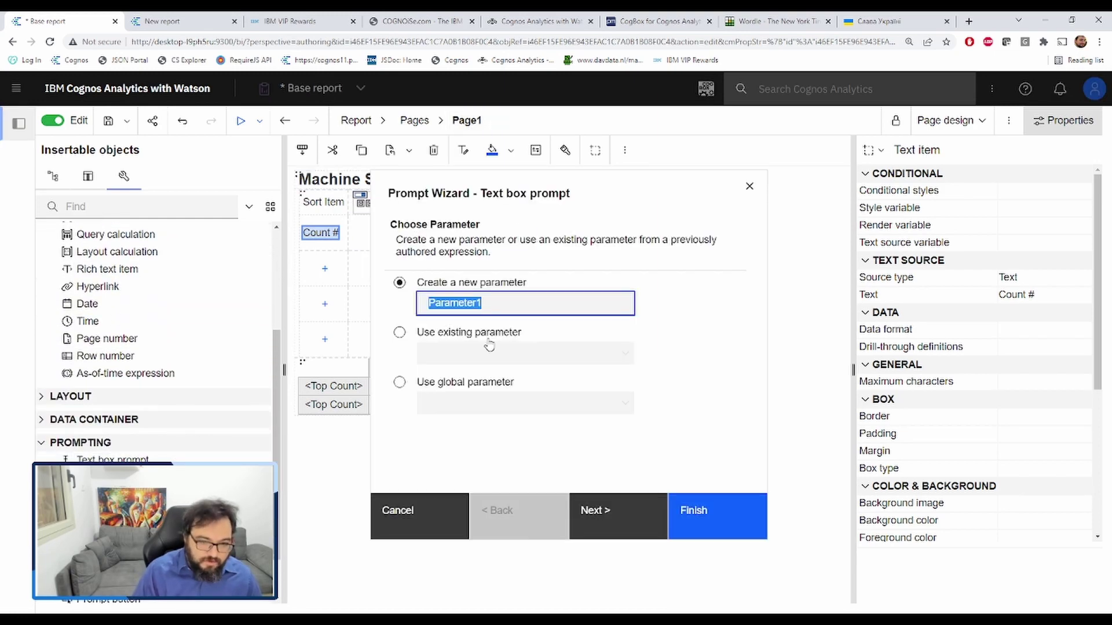
text(Count)
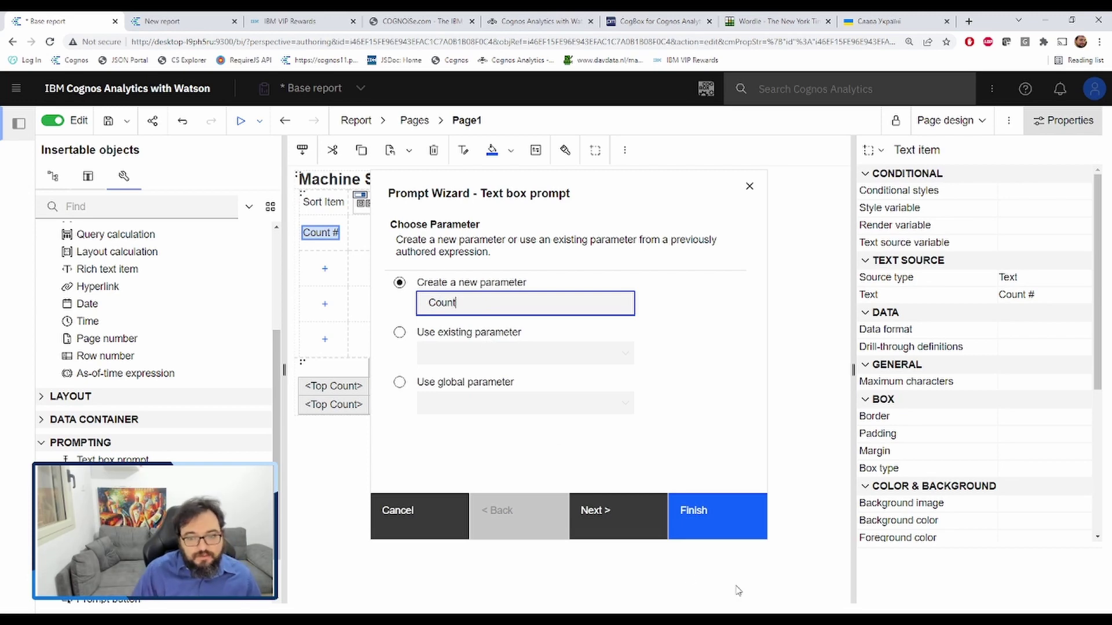
click(732, 524)
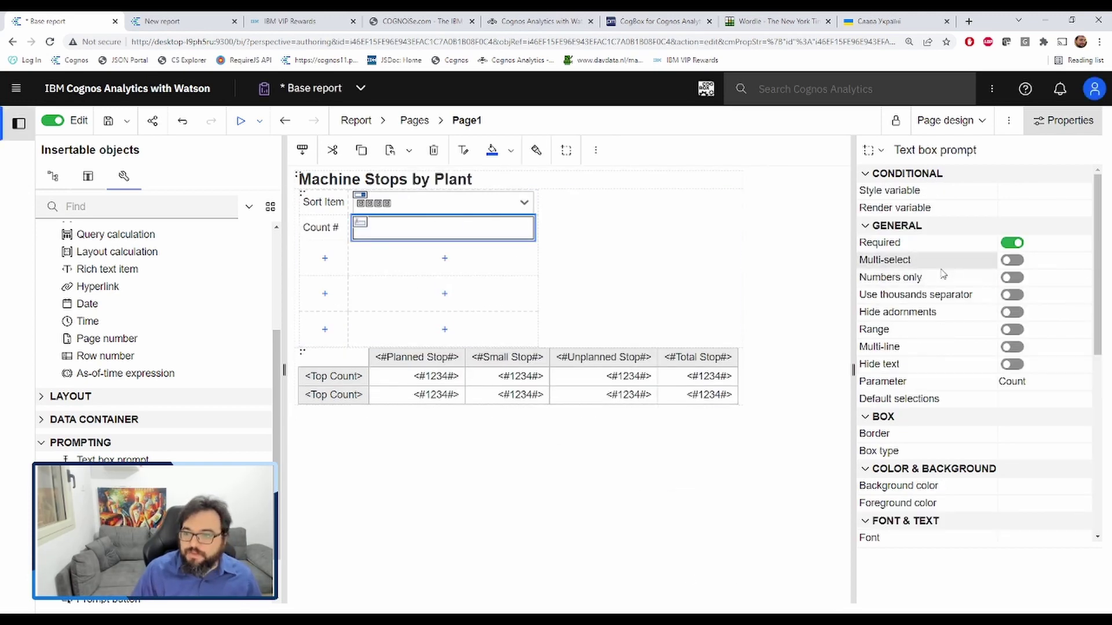
click(1018, 280)
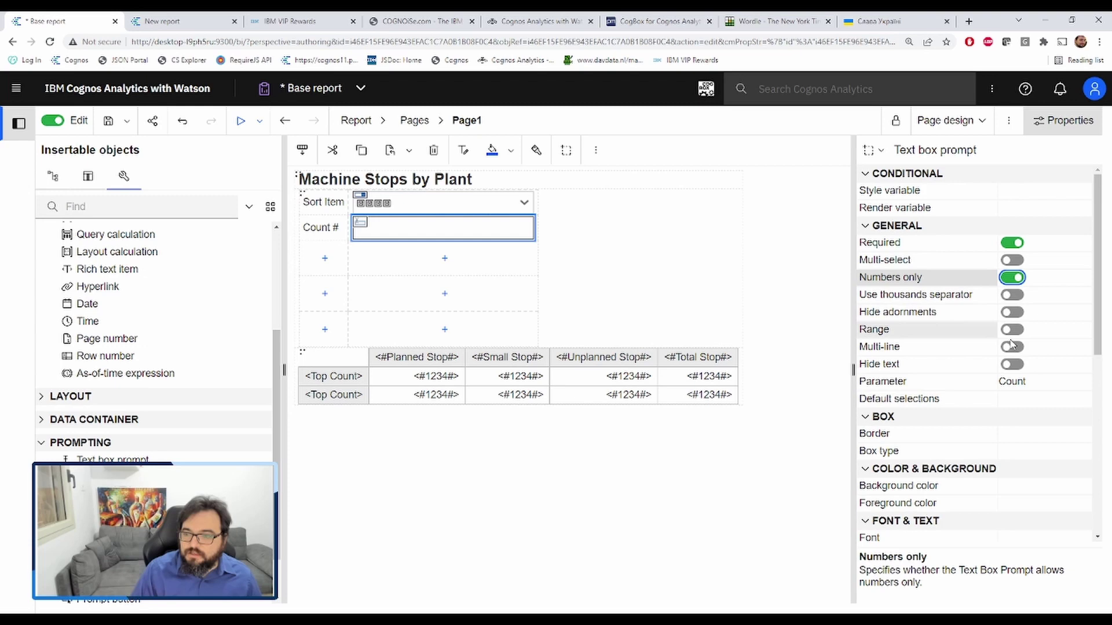
click(1025, 409)
click(1025, 410)
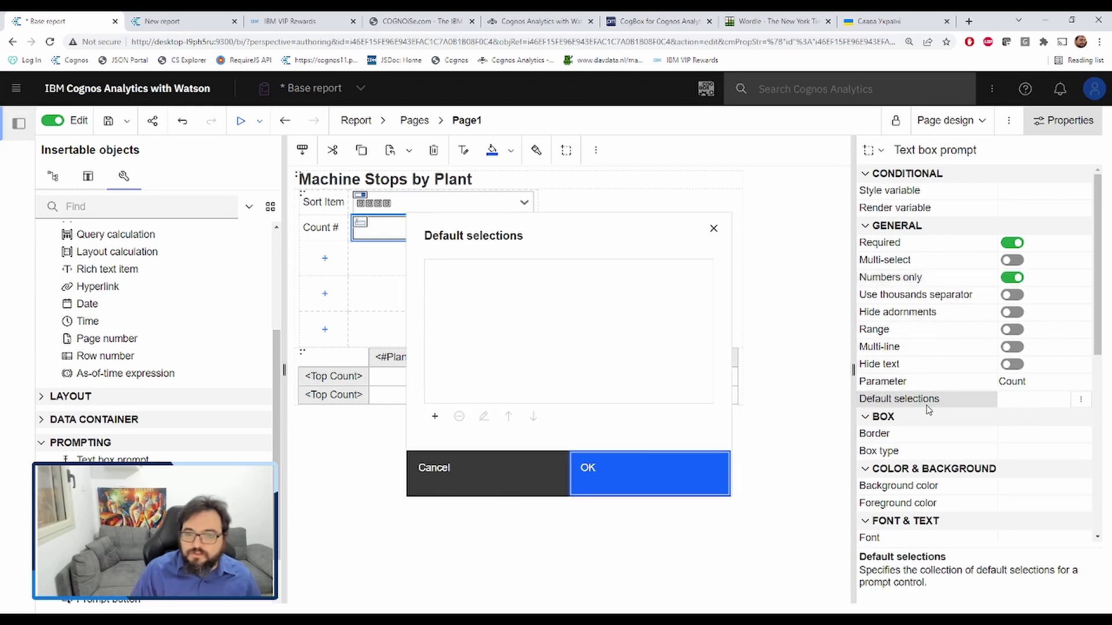
click(435, 416)
text(3)
click(576, 413)
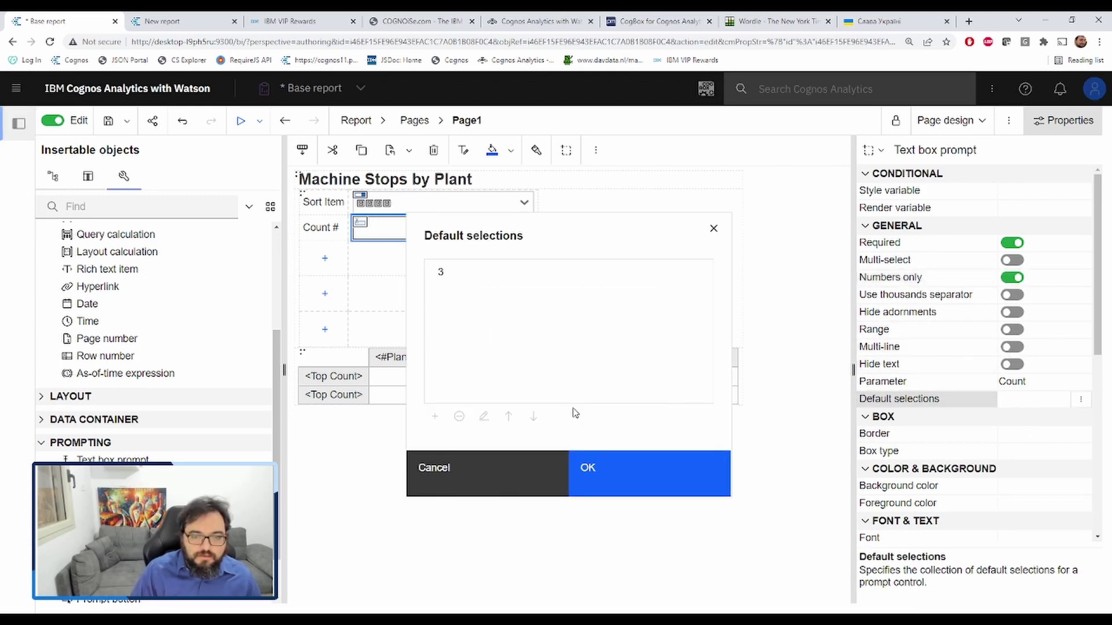
click(604, 462)
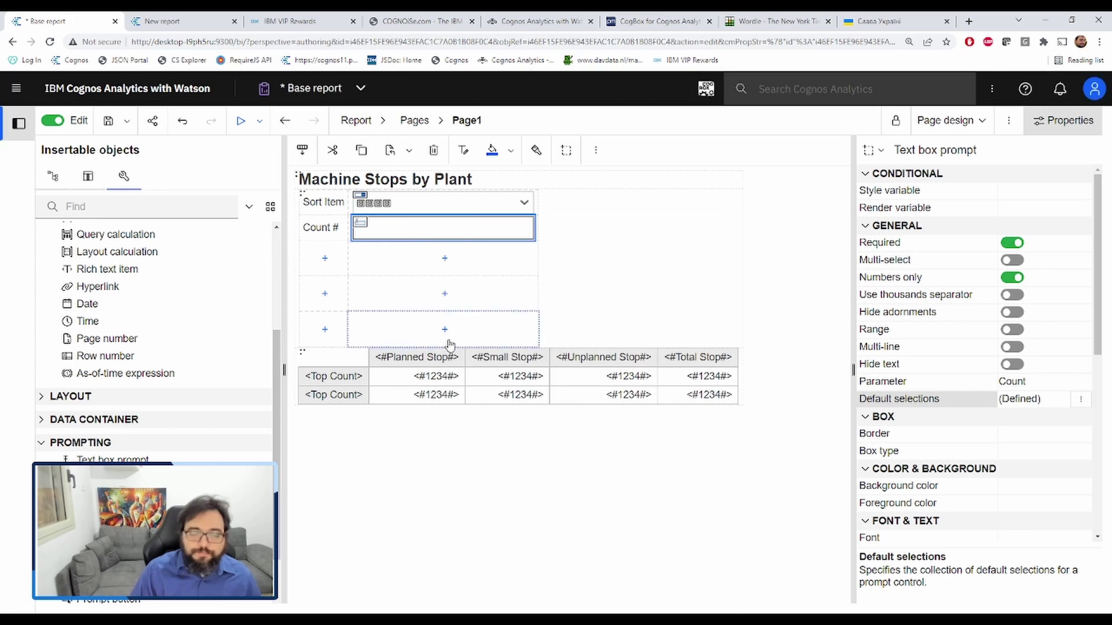
- Turn off Auto-submit on the Sort Item prompt
click(360, 209)
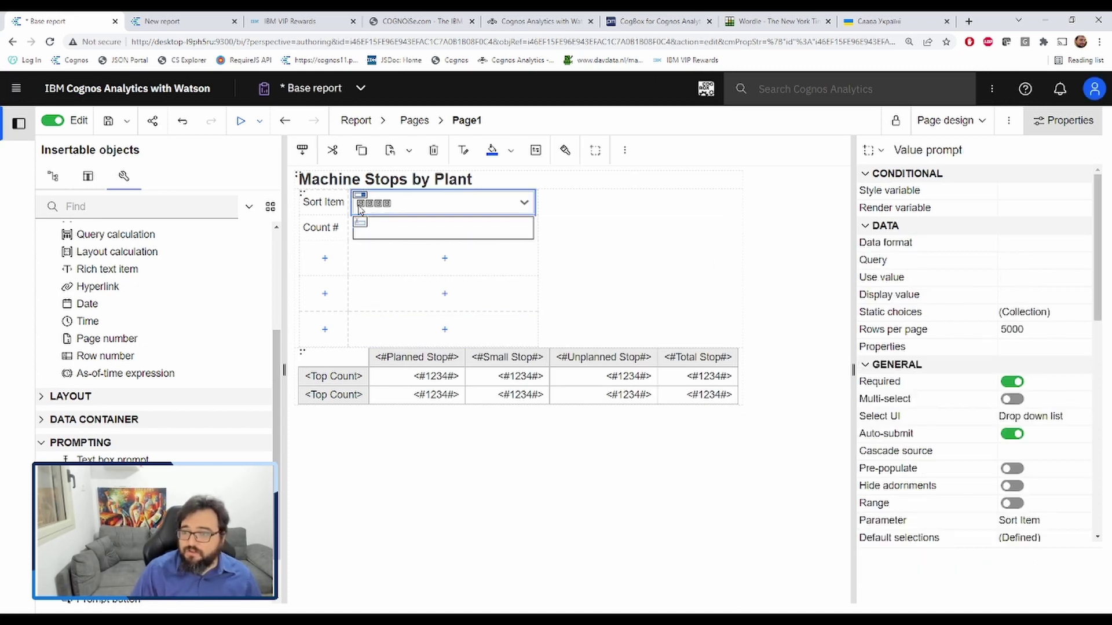
click(995, 443)
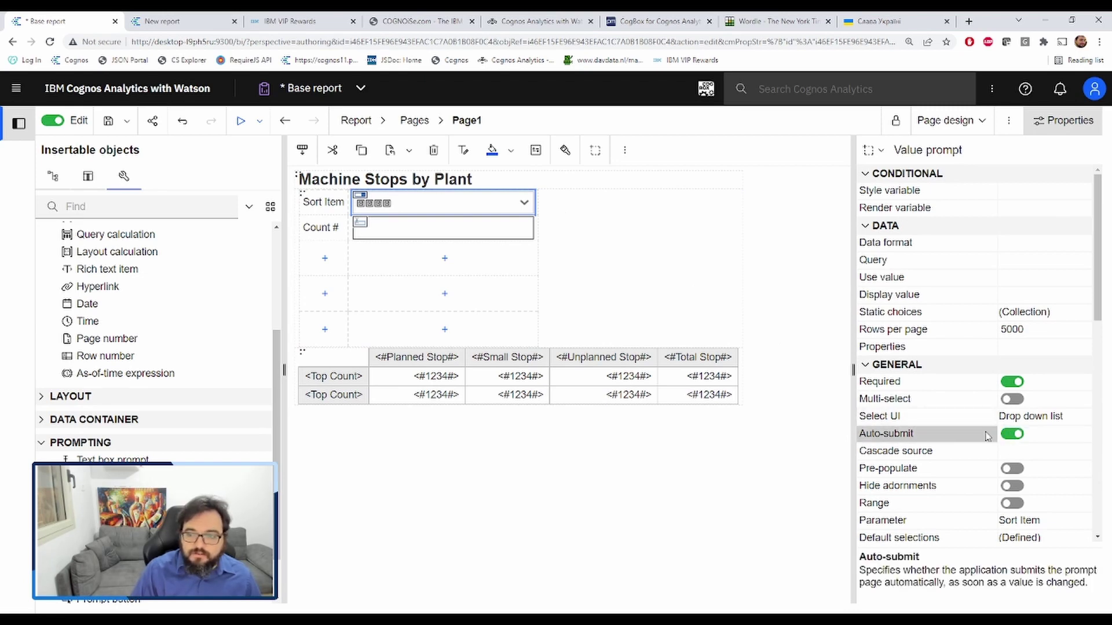
click(1012, 434)
- Add a Finish prompt button in the third row, then select the Top Count rows
scroll(153, 341, down, 1)
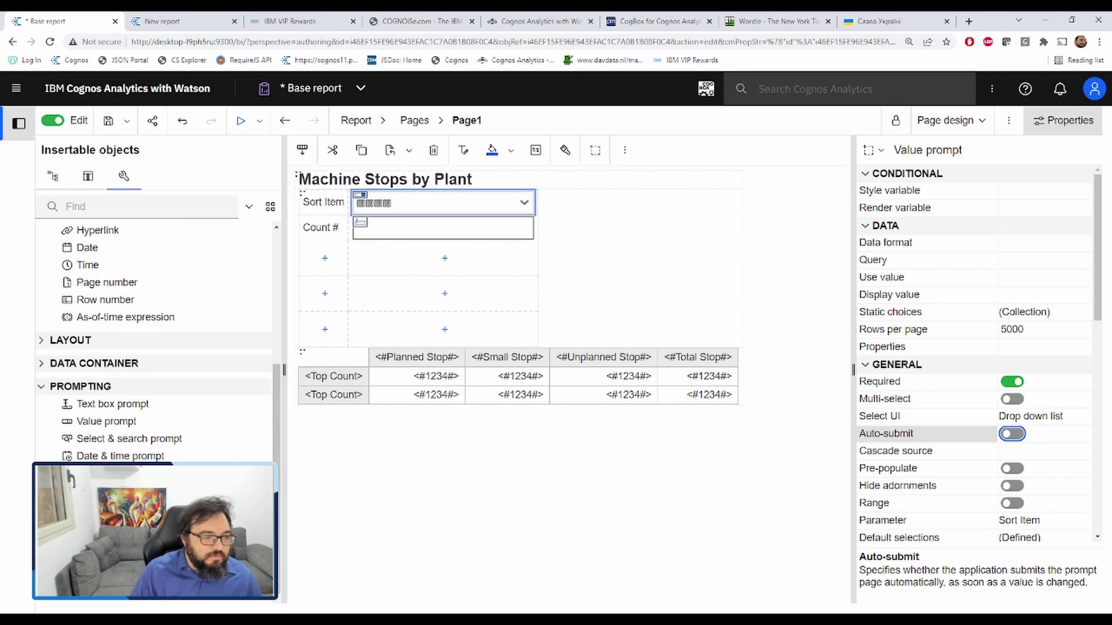
drag(110, 473, 385, 327)
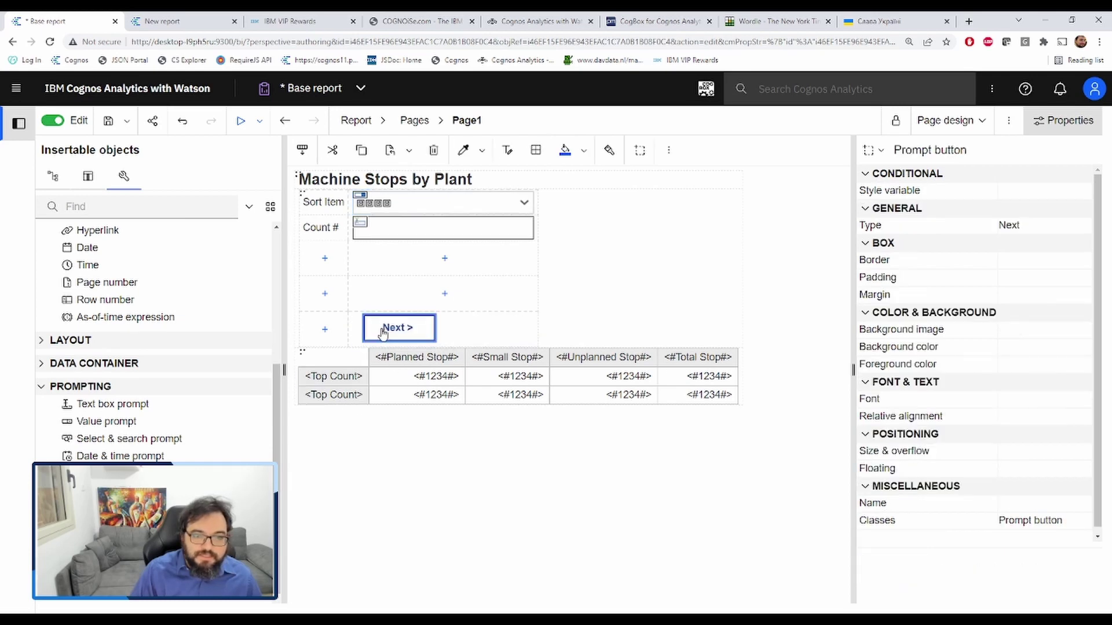
click(1036, 226)
click(1080, 226)
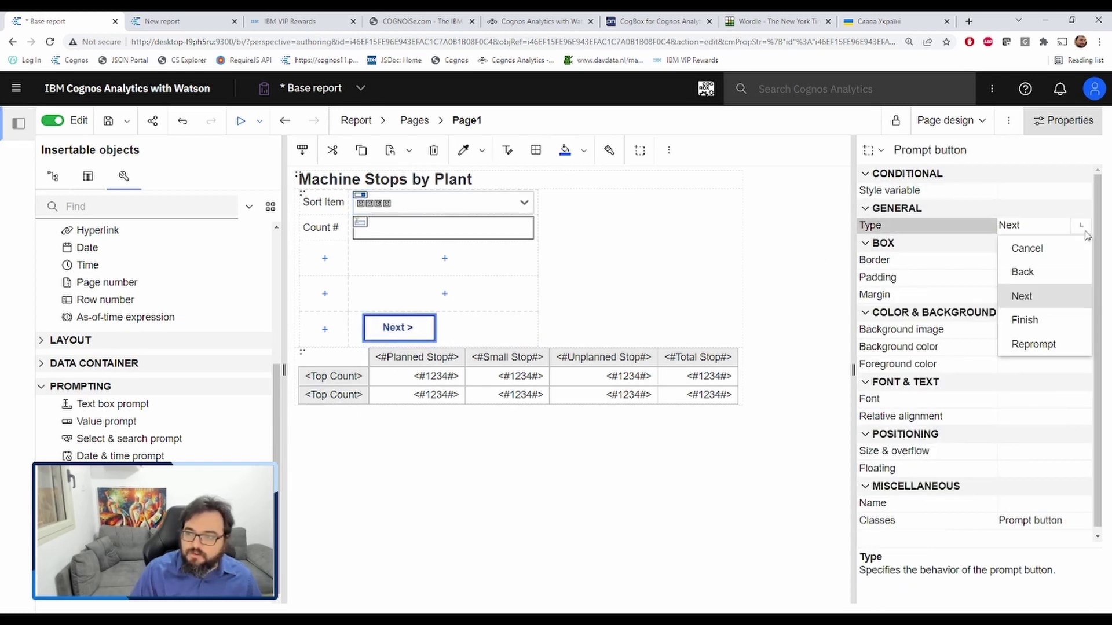
click(1045, 318)
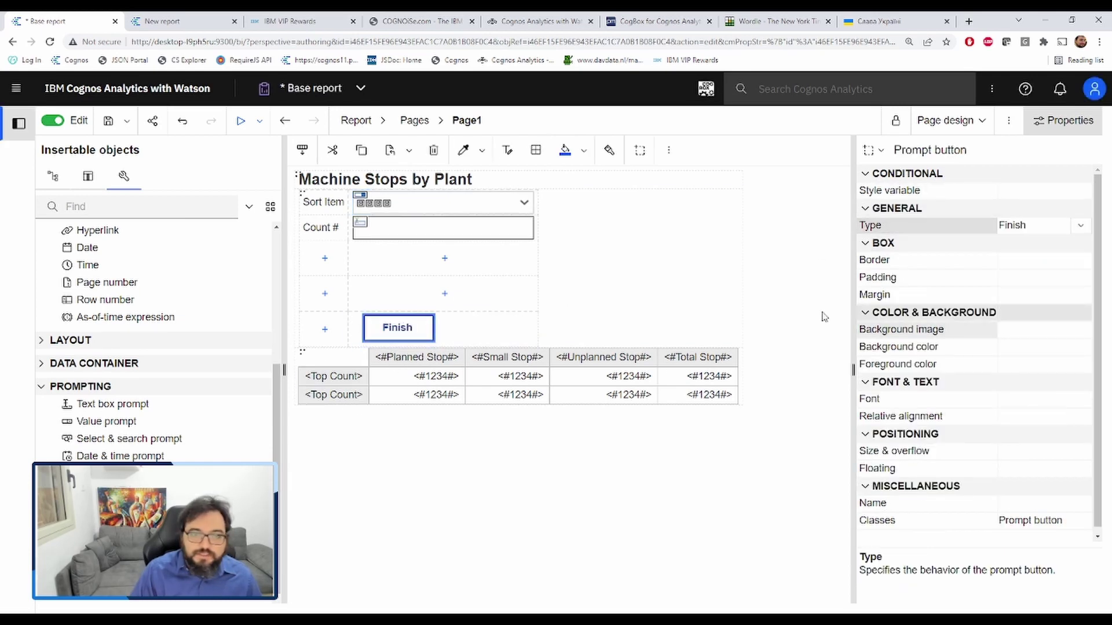
click(335, 380)
- Replace the fixed 3 in the Top Count expression with #prompt('Count','integer')#
double_click(337, 382)
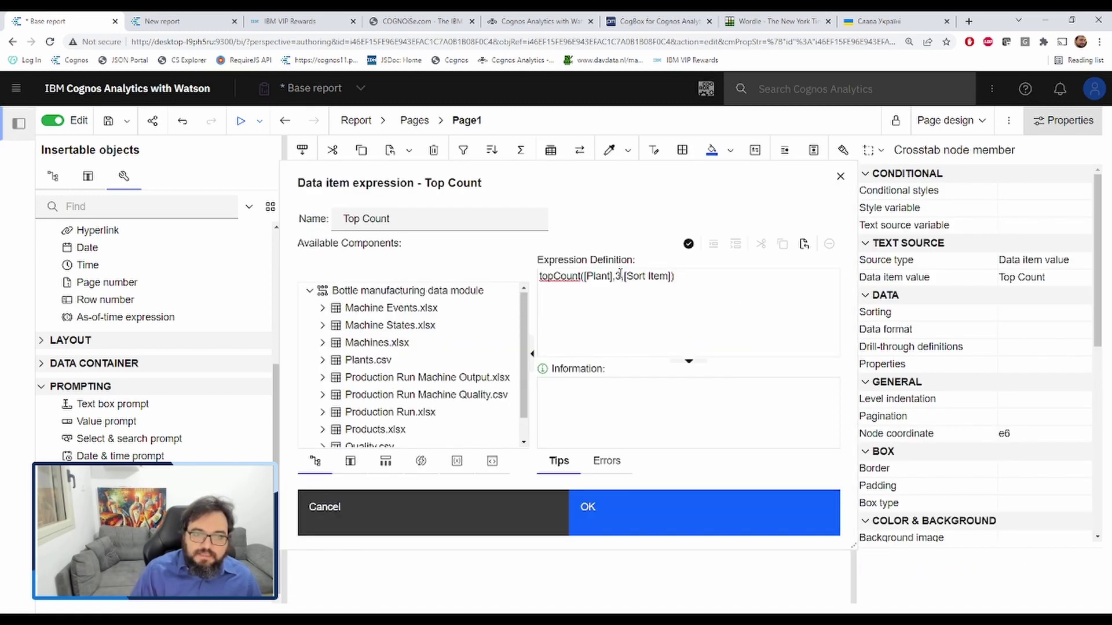
key(BackSpace)
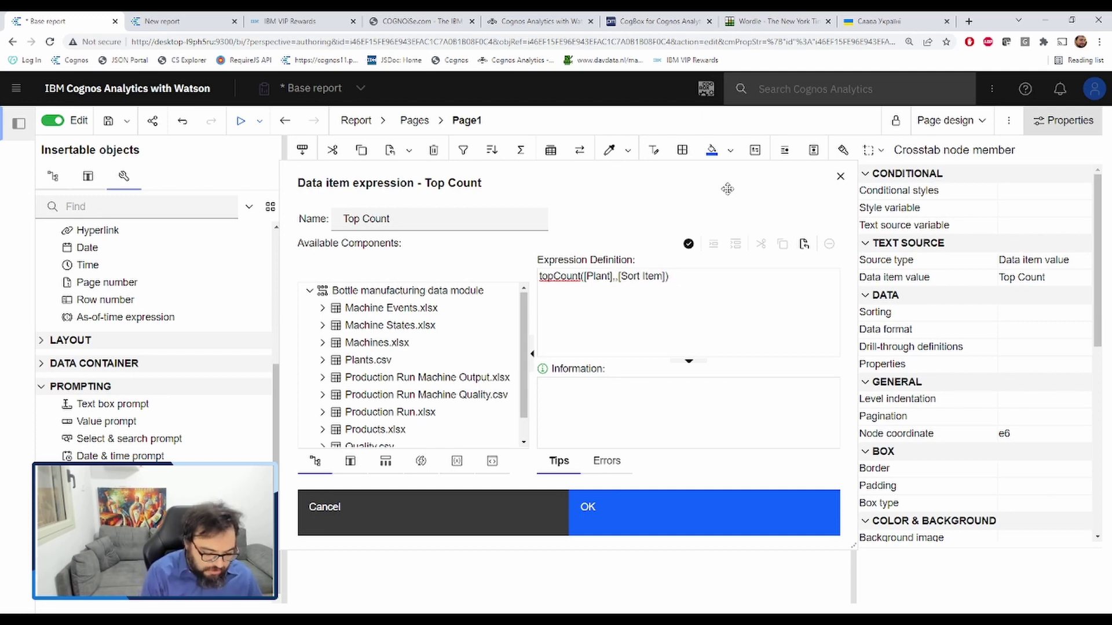
text(#prompt(')
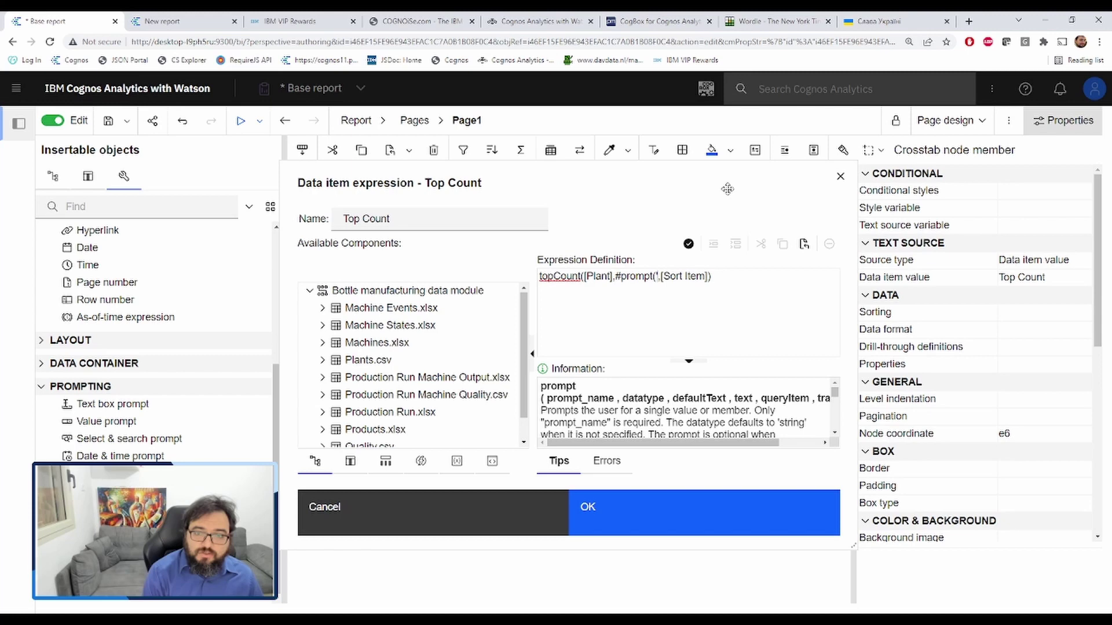
text(Count',')
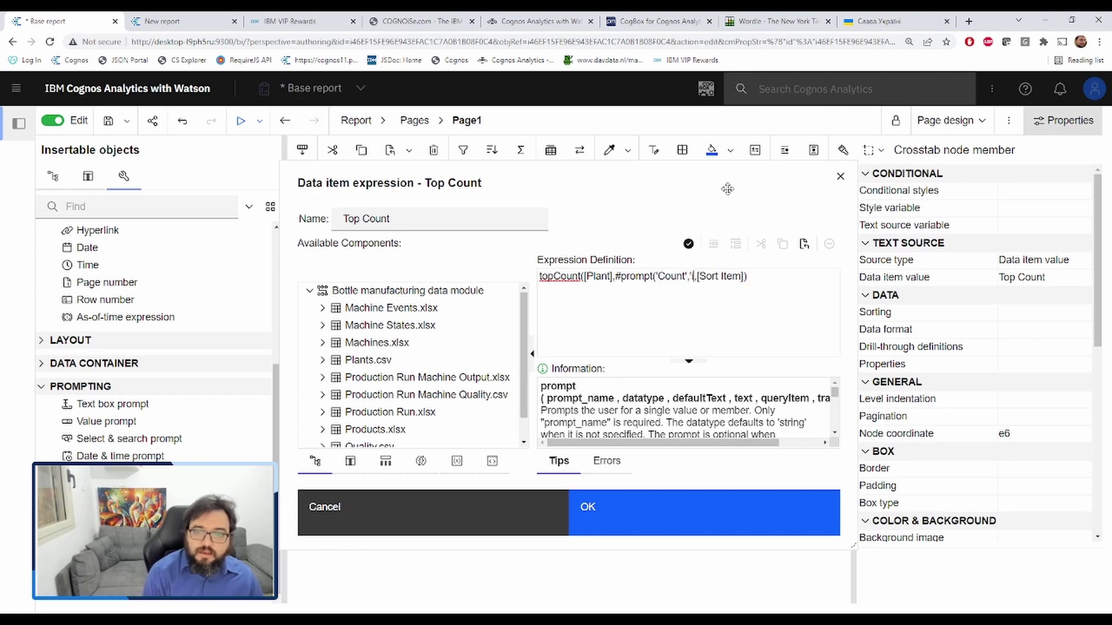
text(integer')#)
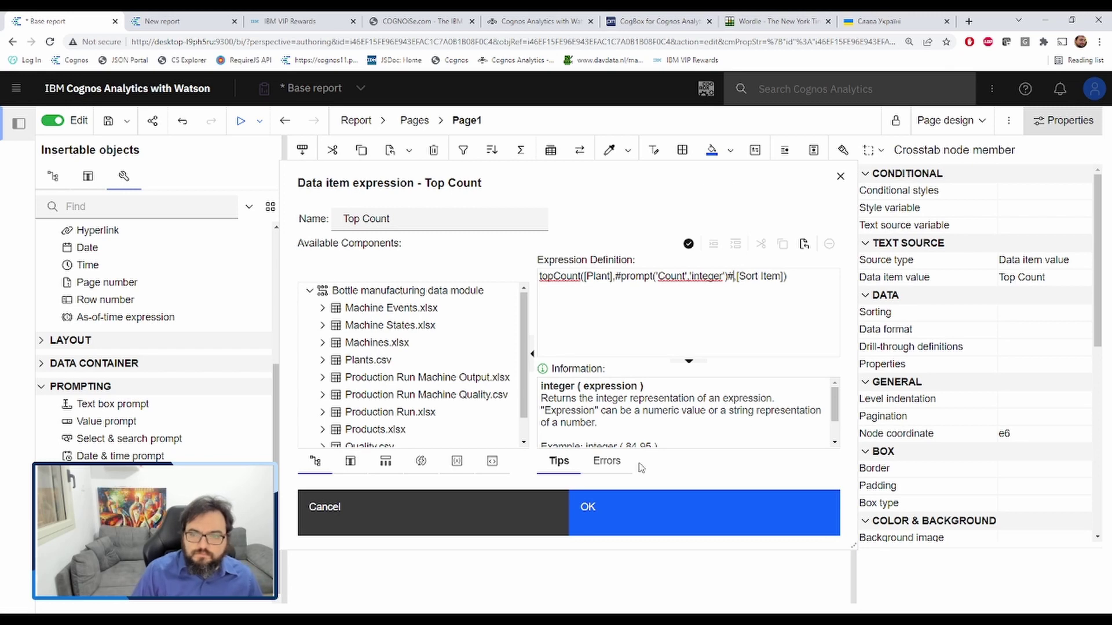
click(672, 522)
click(368, 231)
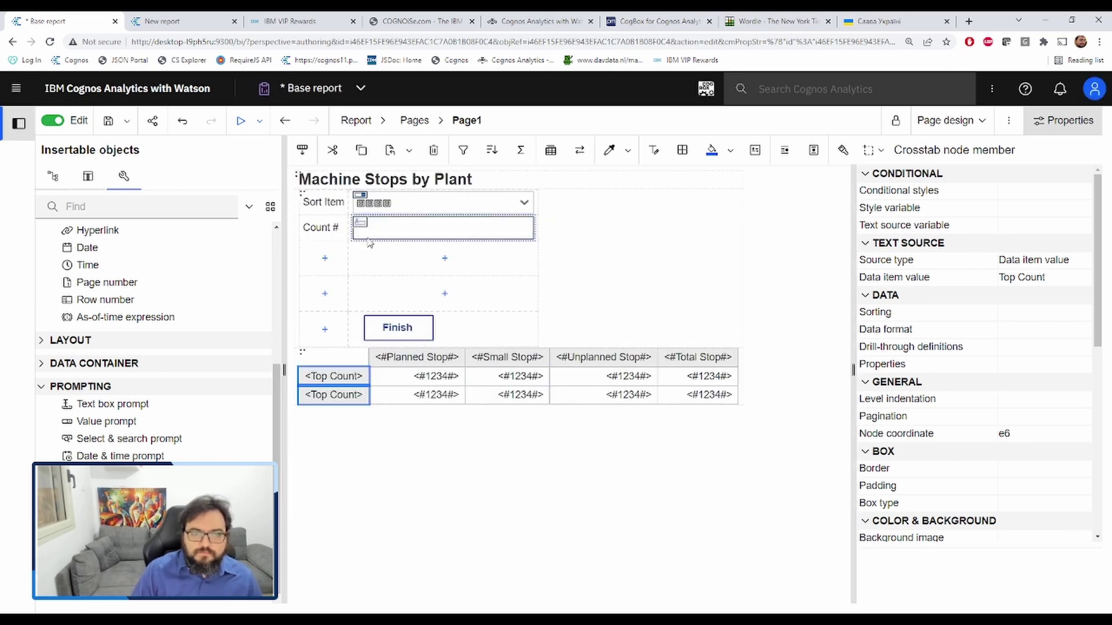
- Run the report and rerun it with Count # set to 5
click(241, 121)
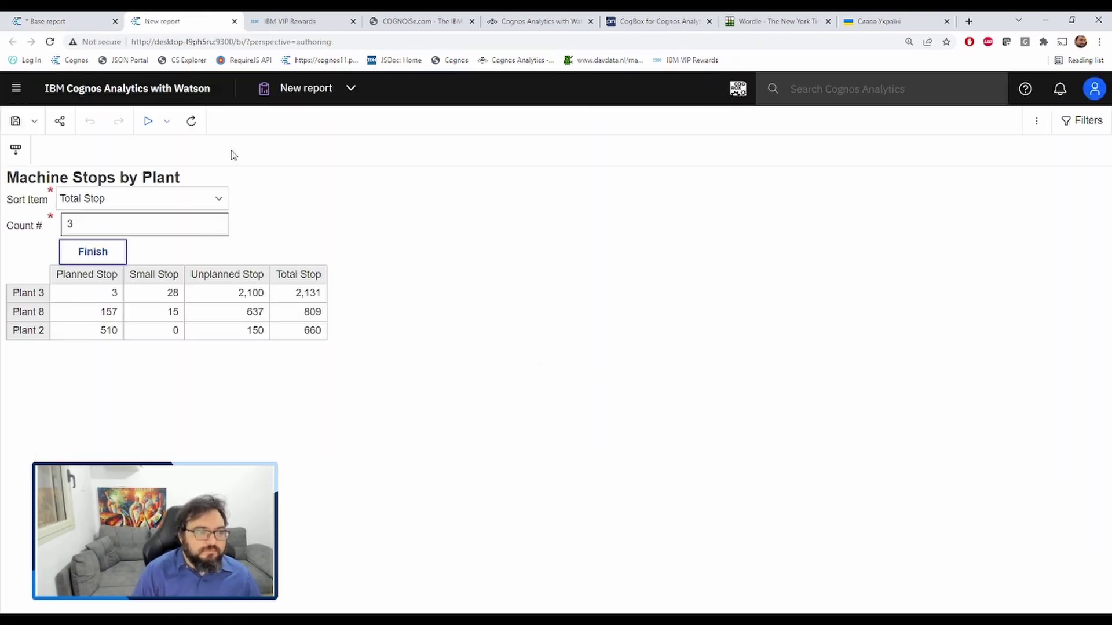
drag(94, 221, 58, 225)
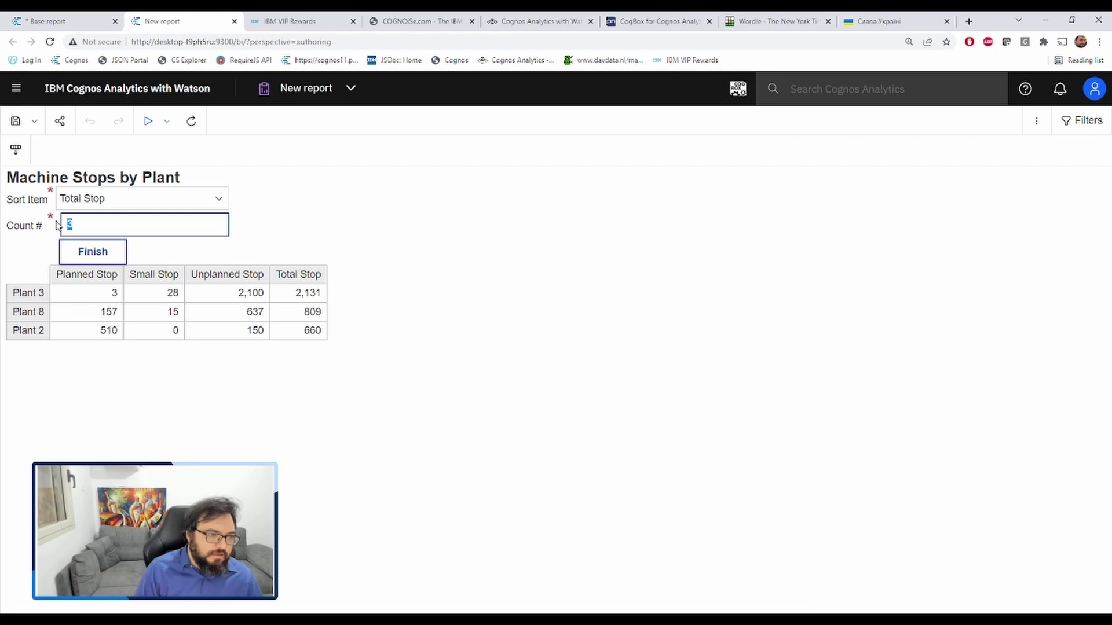
text(5)
click(71, 248)
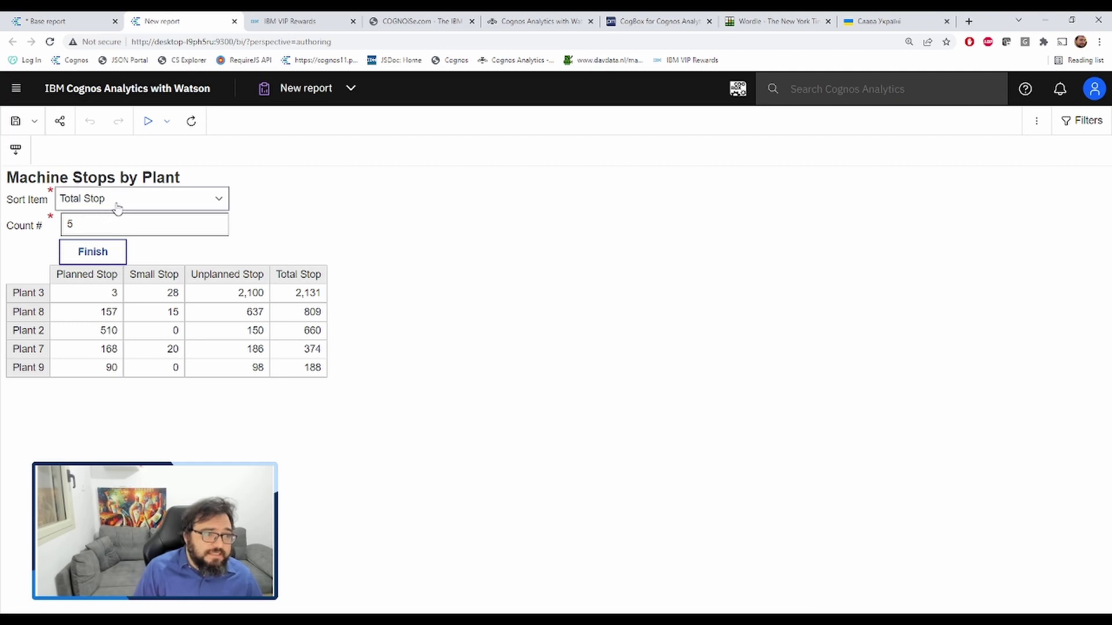
- Re-sort the five plants by Unplanned Stop and rerun
click(123, 250)
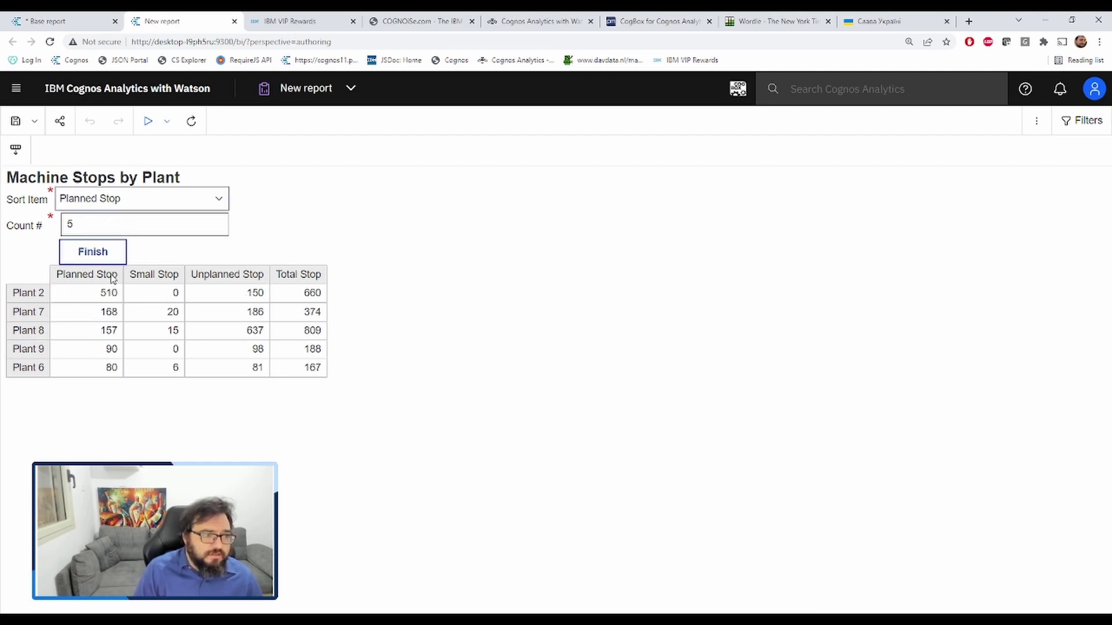
key(u)
click(107, 250)
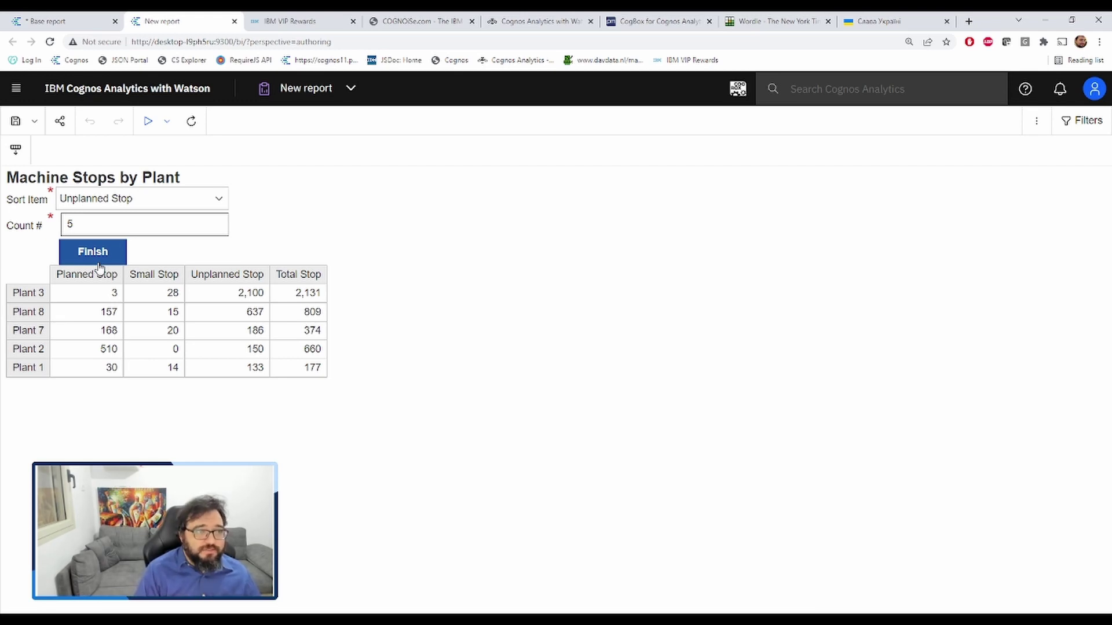
- Back in the Base report, select the Top Count cells and crosstab, then add a label below Count #
click(52, 22)
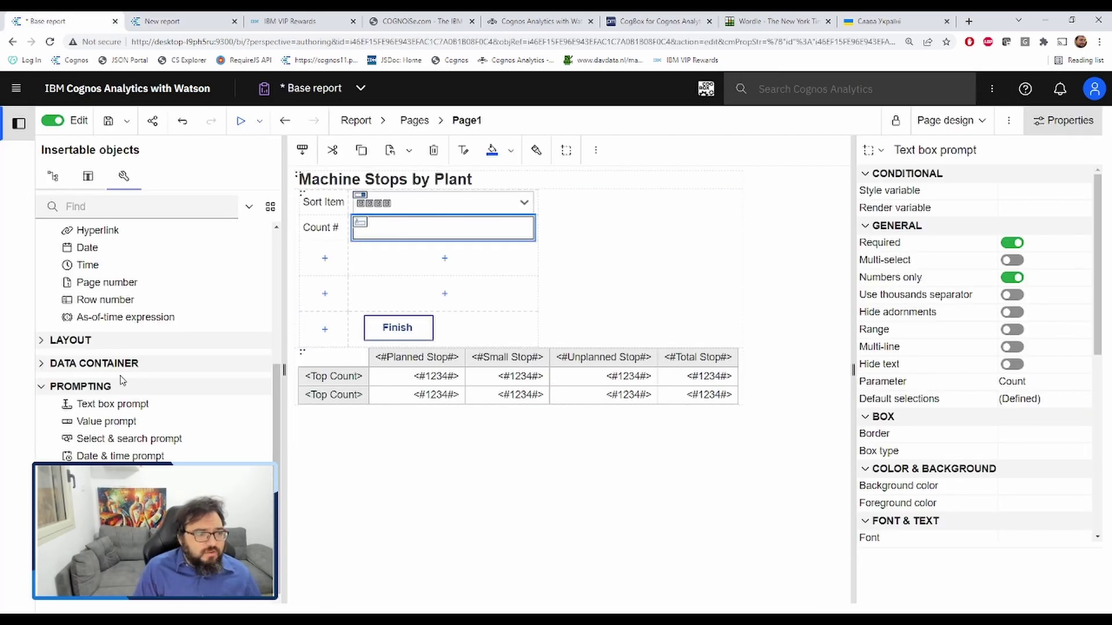
click(308, 392)
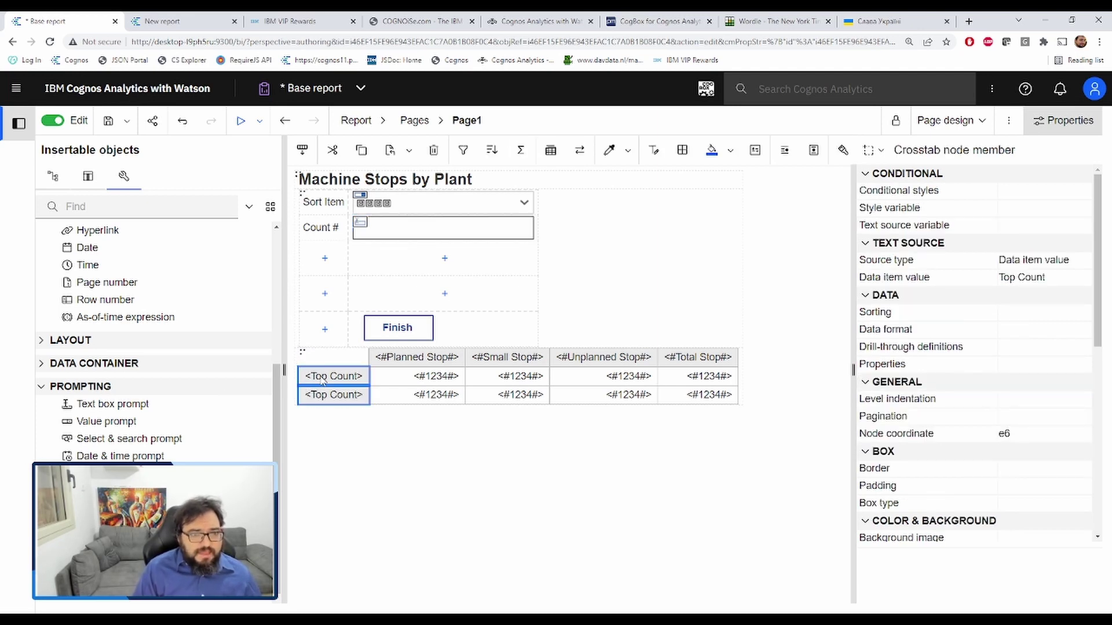
click(318, 361)
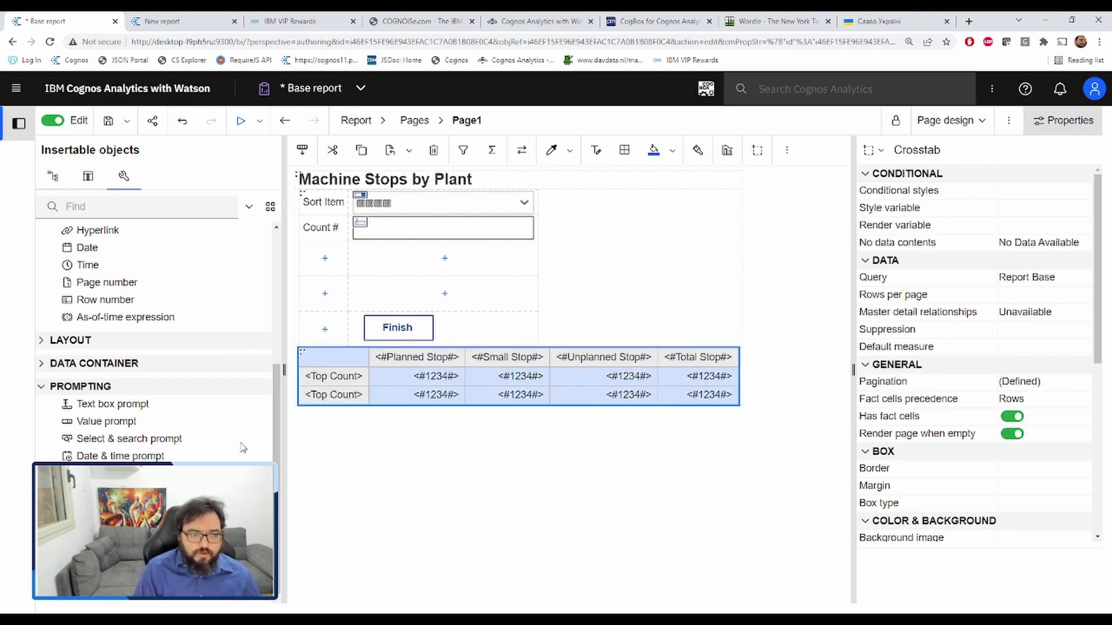
scroll(128, 431, up, 6)
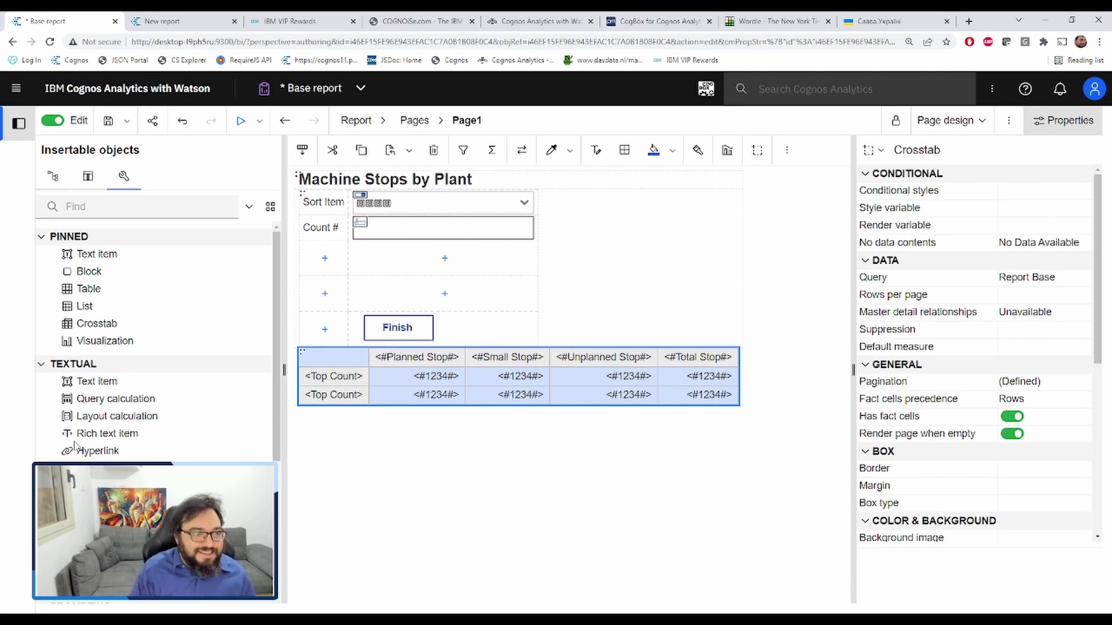
drag(87, 253, 343, 273)
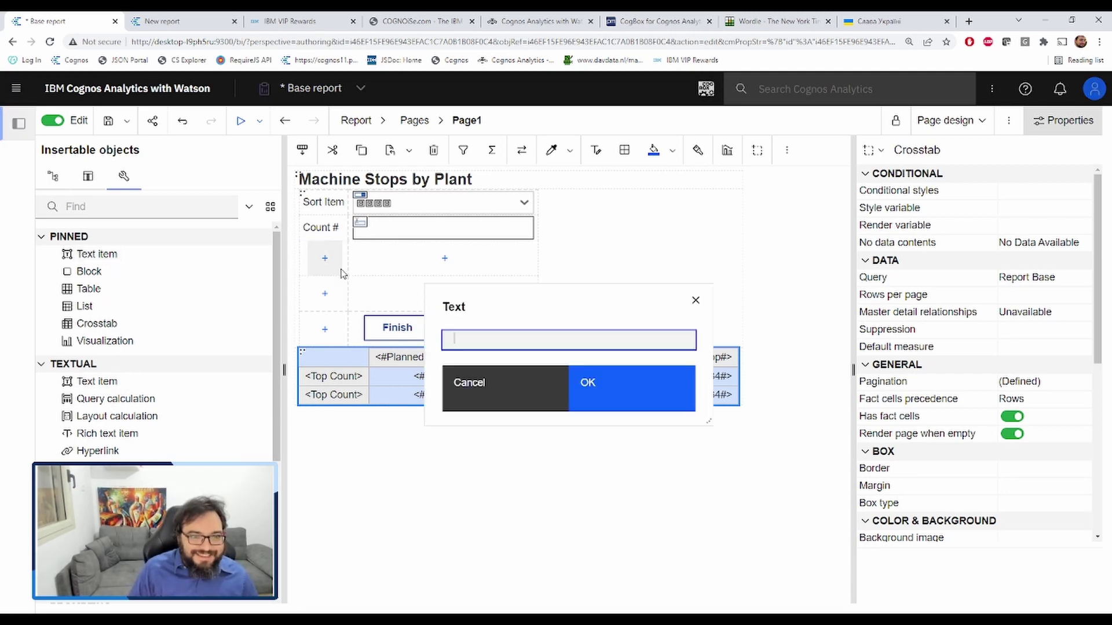
- Label the cell 'Top Or Bottom' and add a value prompt with parameter topOrBottom
text(Top Or Bottom)
click(659, 399)
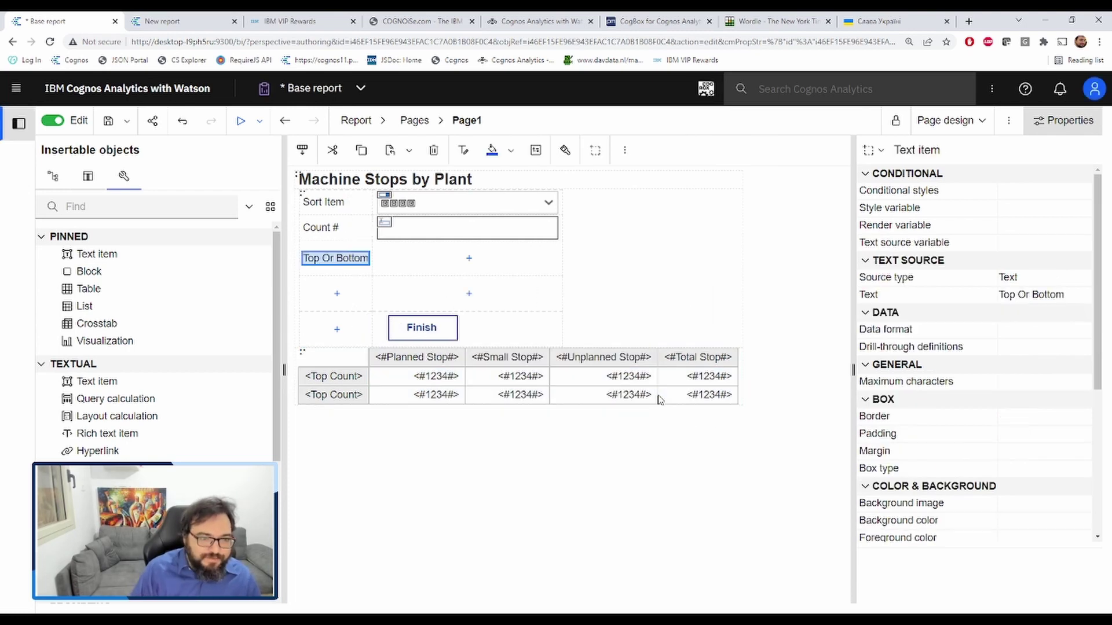
scroll(134, 414, down, 4)
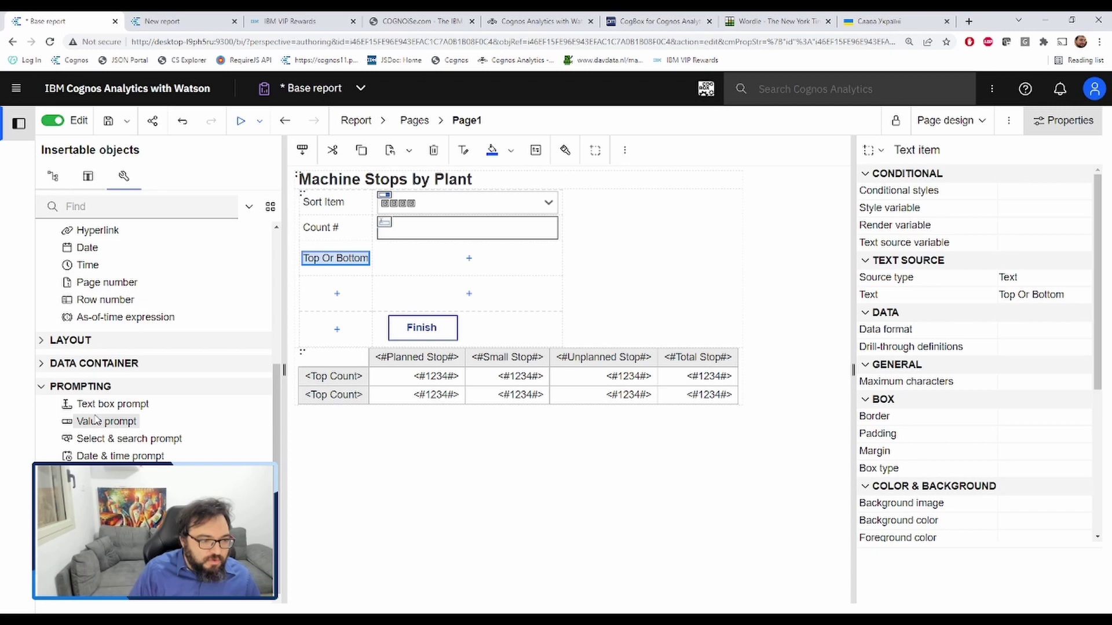
drag(110, 421, 445, 270)
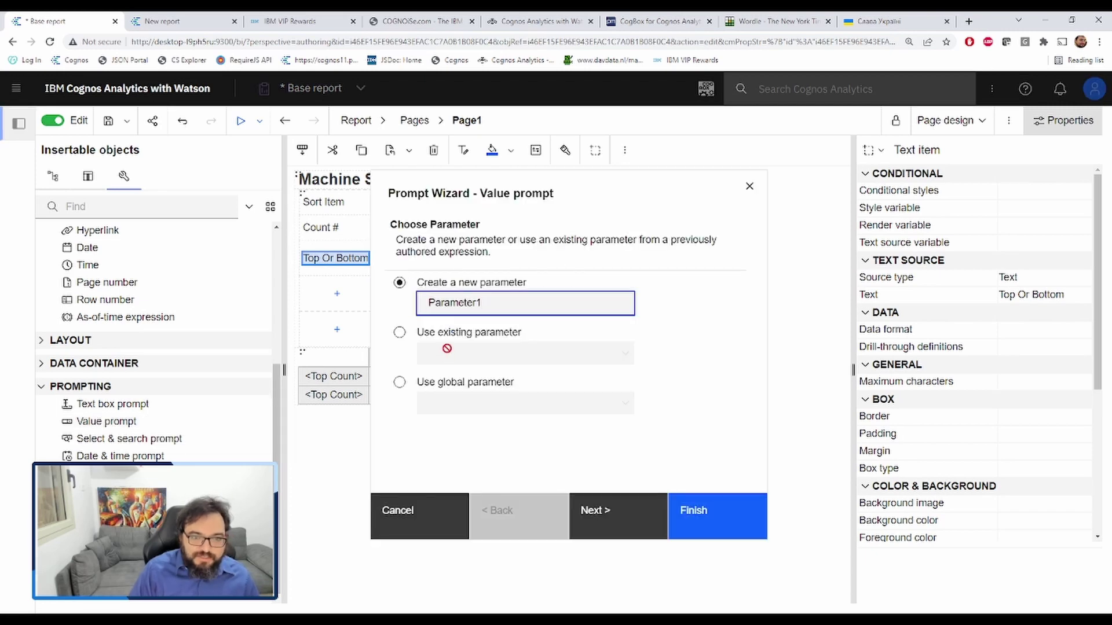
key(ctrl+a)
text(t)
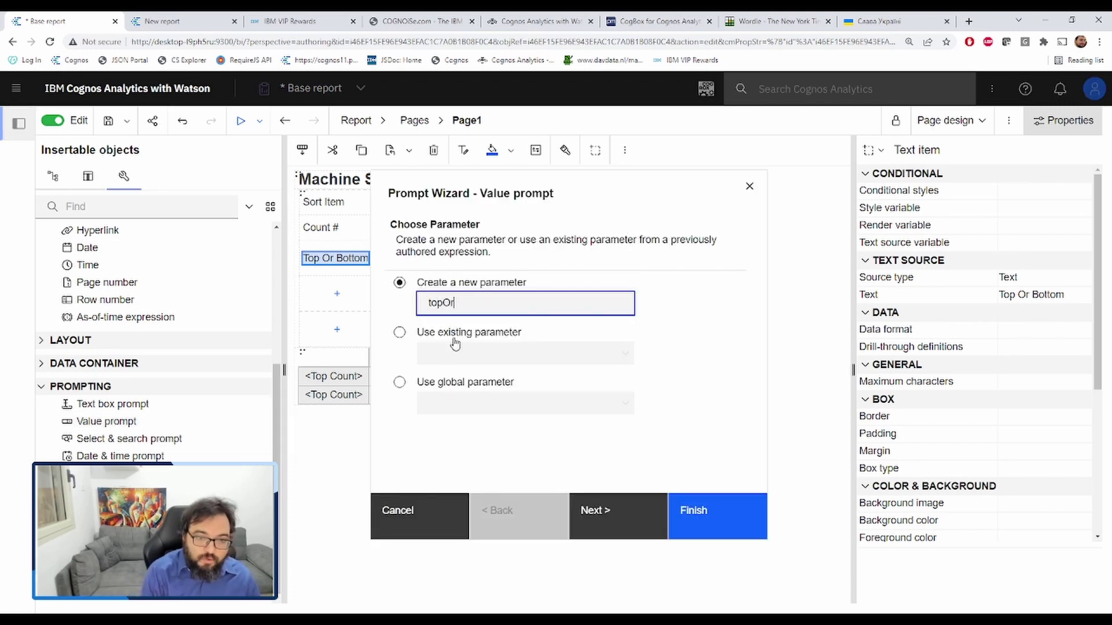
text(opOrBottom)
click(725, 537)
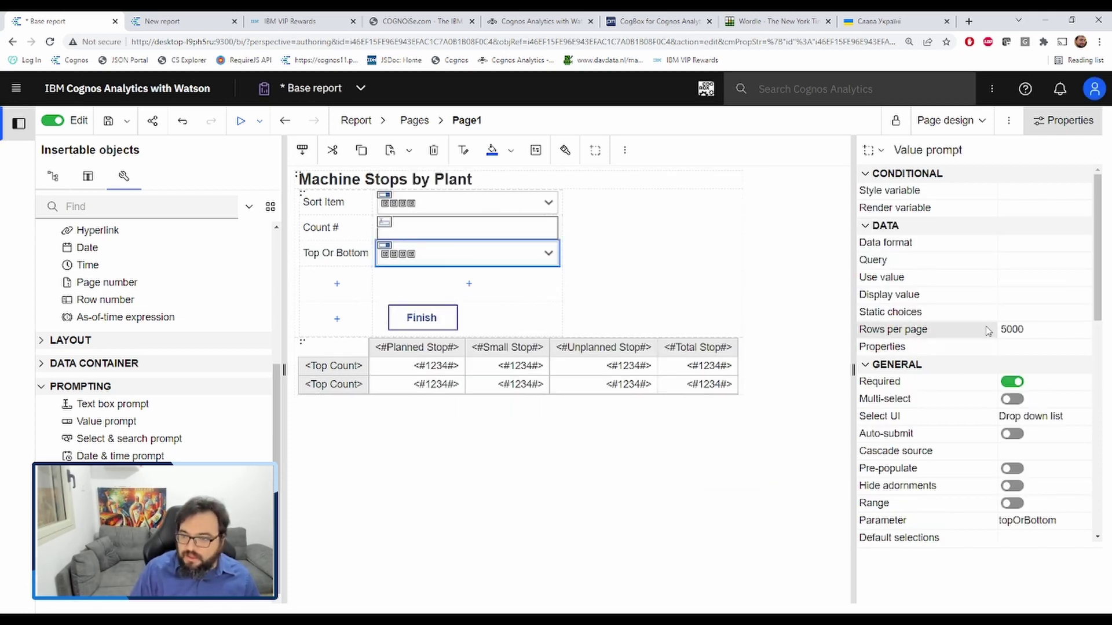
- Give the prompt static choices top (display Top) and botom (display Bottom)
click(997, 313)
click(398, 484)
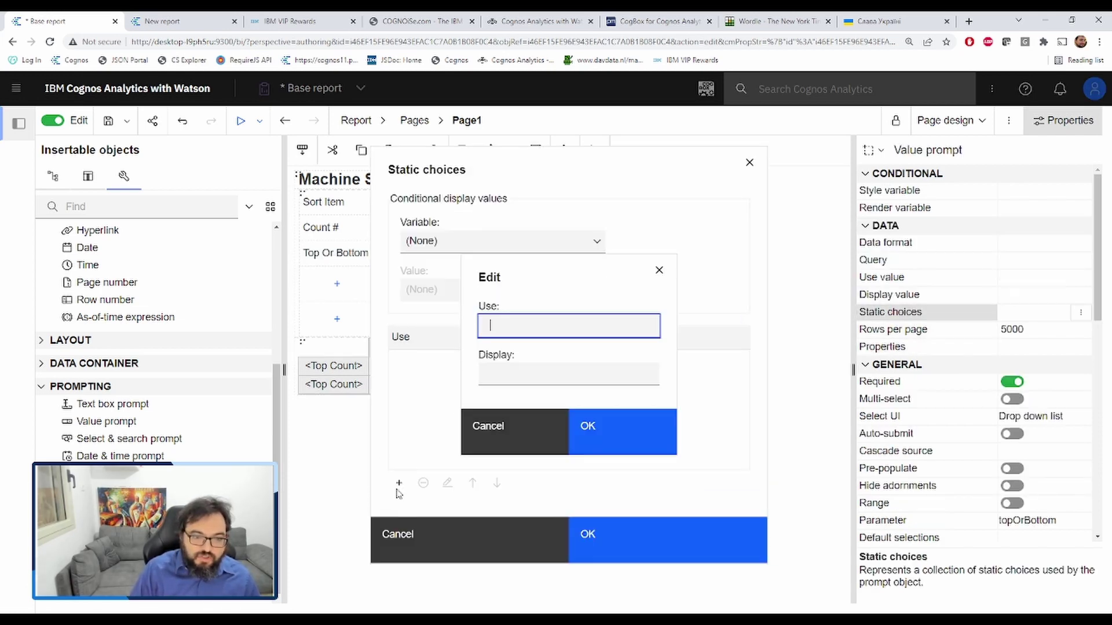
text(top)
key(Tab)
text(Top)
key(Return)
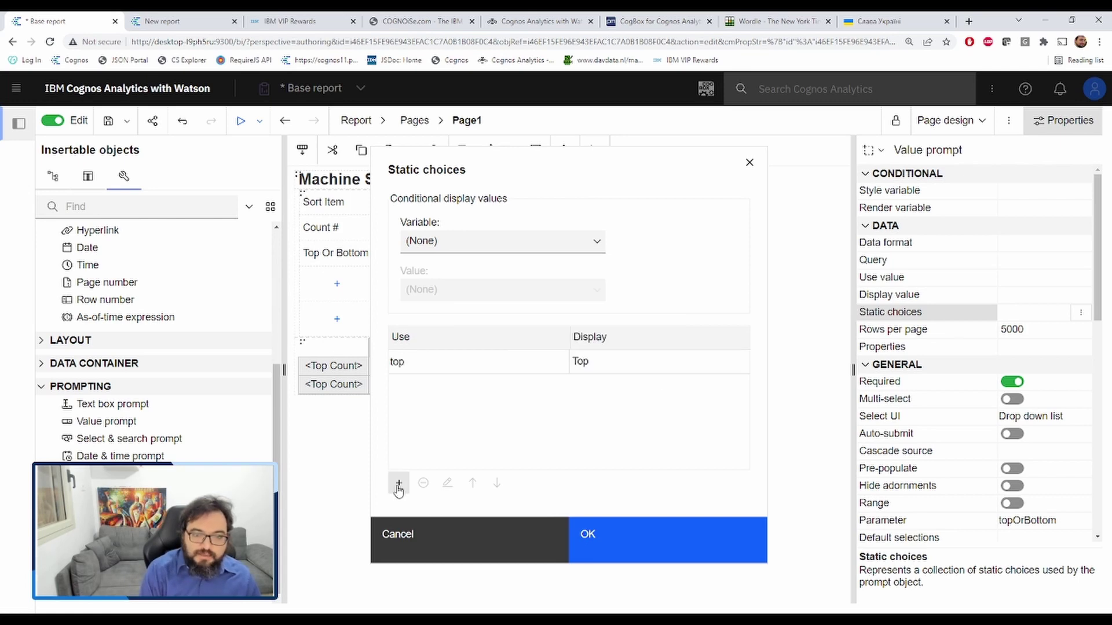
click(406, 489)
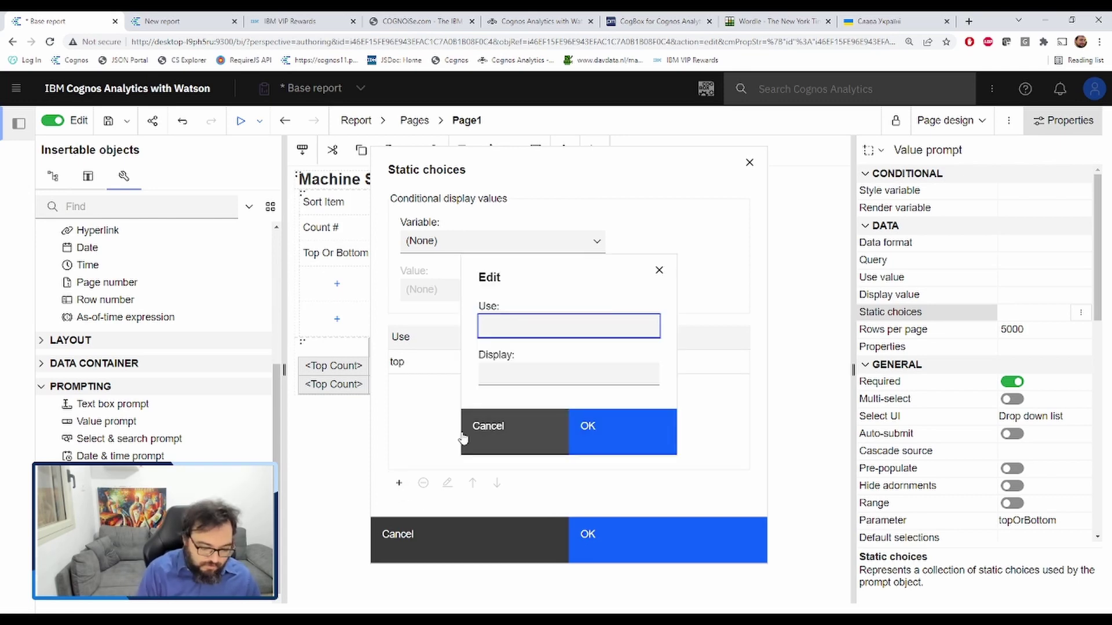
text(botom)
key(Tab)
text(Bottom)
key(Return)
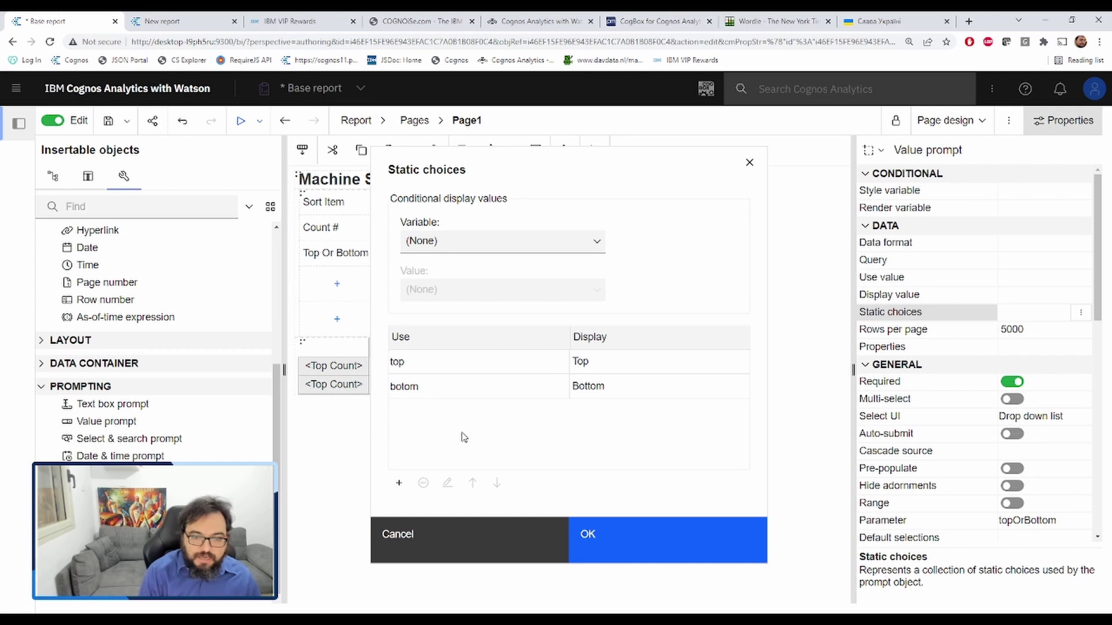
click(589, 539)
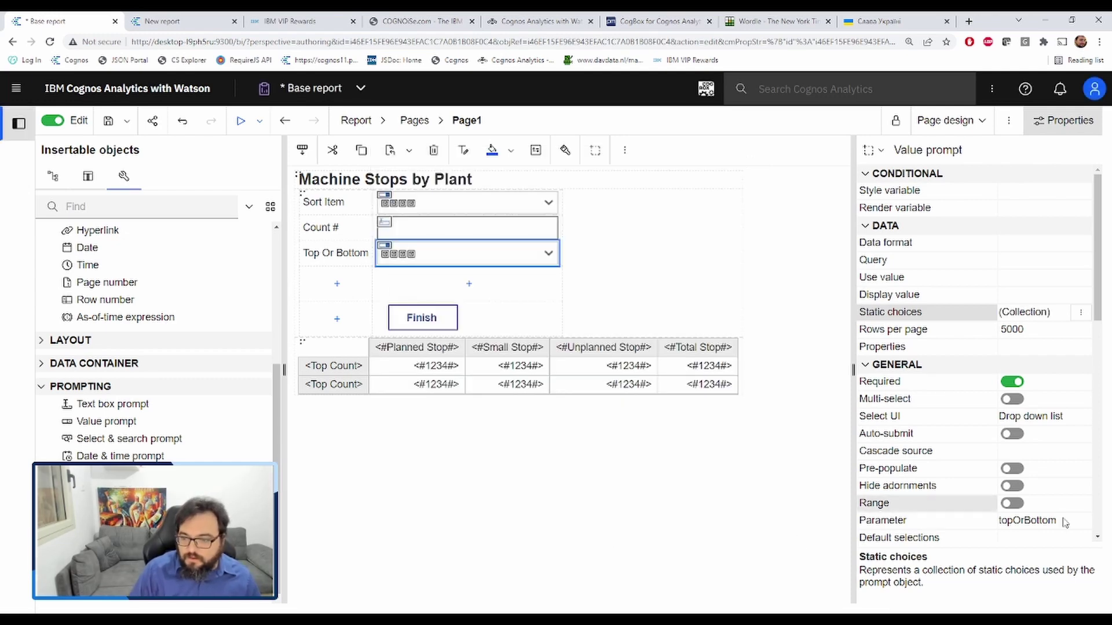
- Set the default selection to top and show the prompt as a radio button group
double_click(1050, 538)
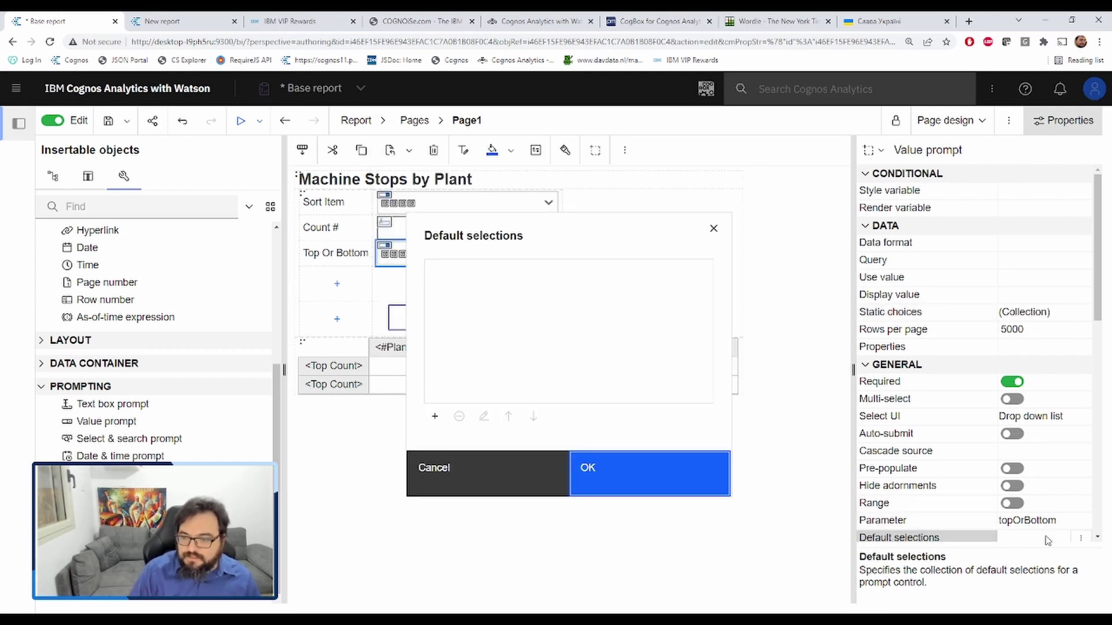
click(430, 428)
text(top)
key(Return)
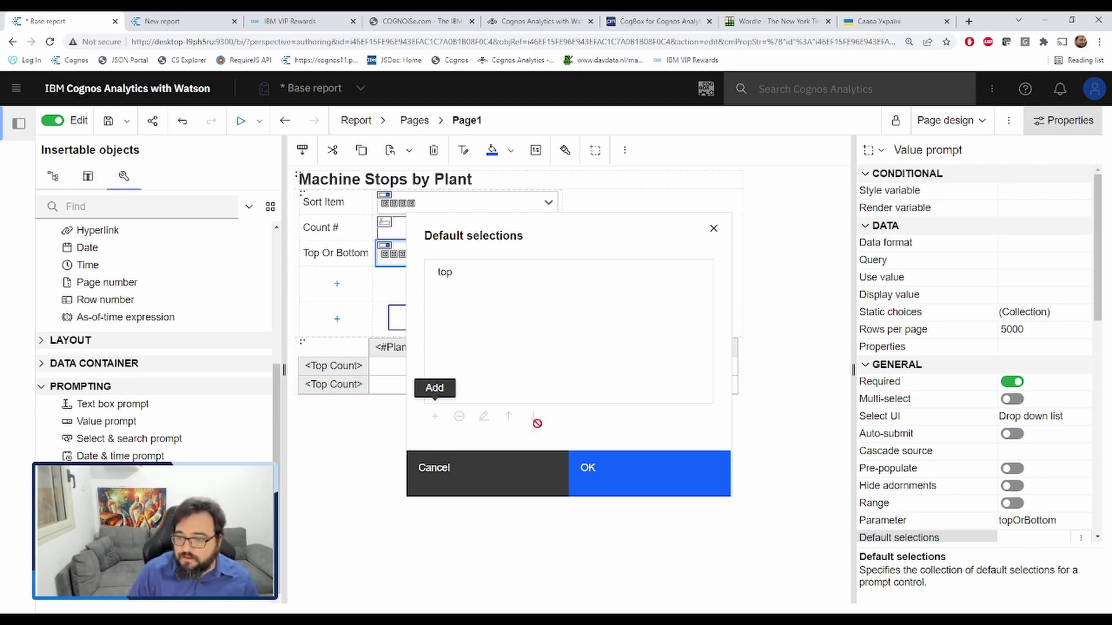
click(588, 468)
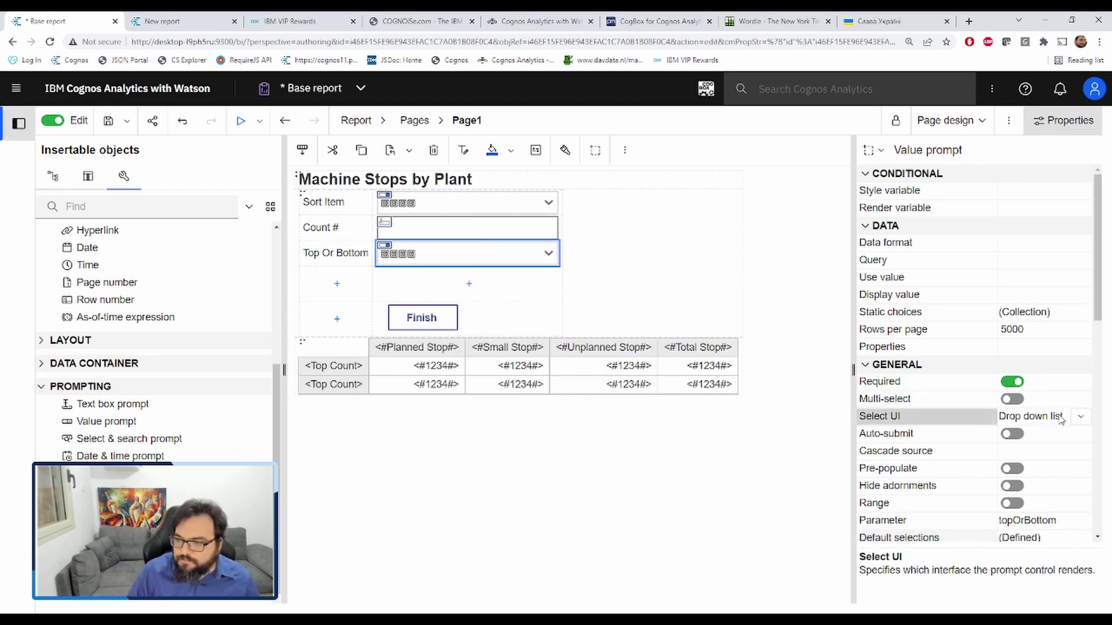
click(1079, 417)
click(1042, 488)
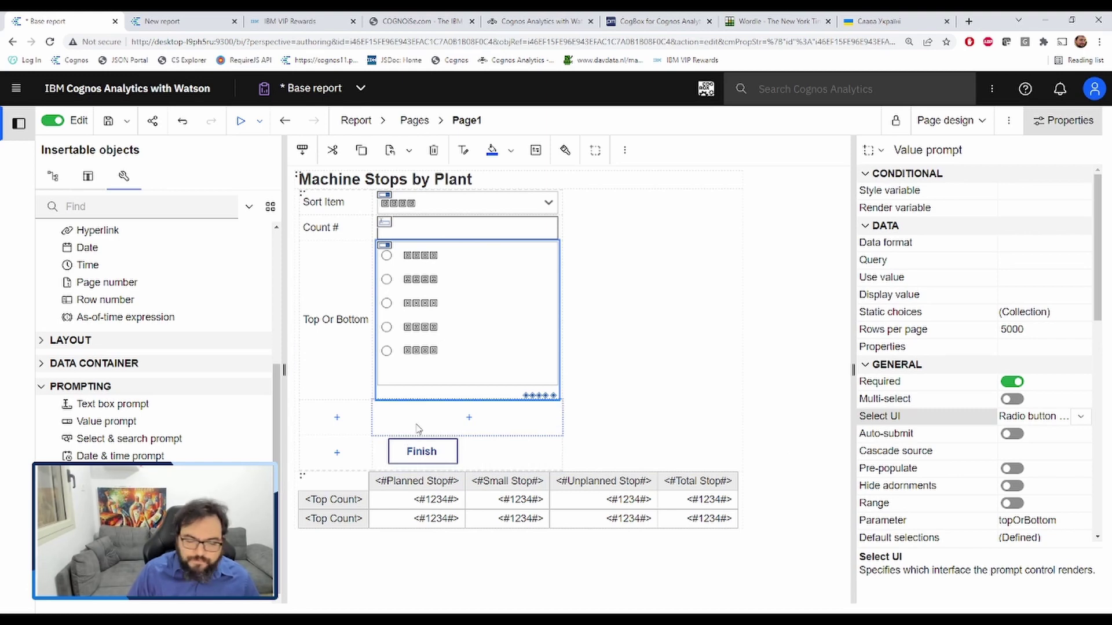
- Change Top Count to #prompt('topOrBottom','token')#Count([Plant],#prompt('Count','integer')#,[Sort Item])
double_click(355, 501)
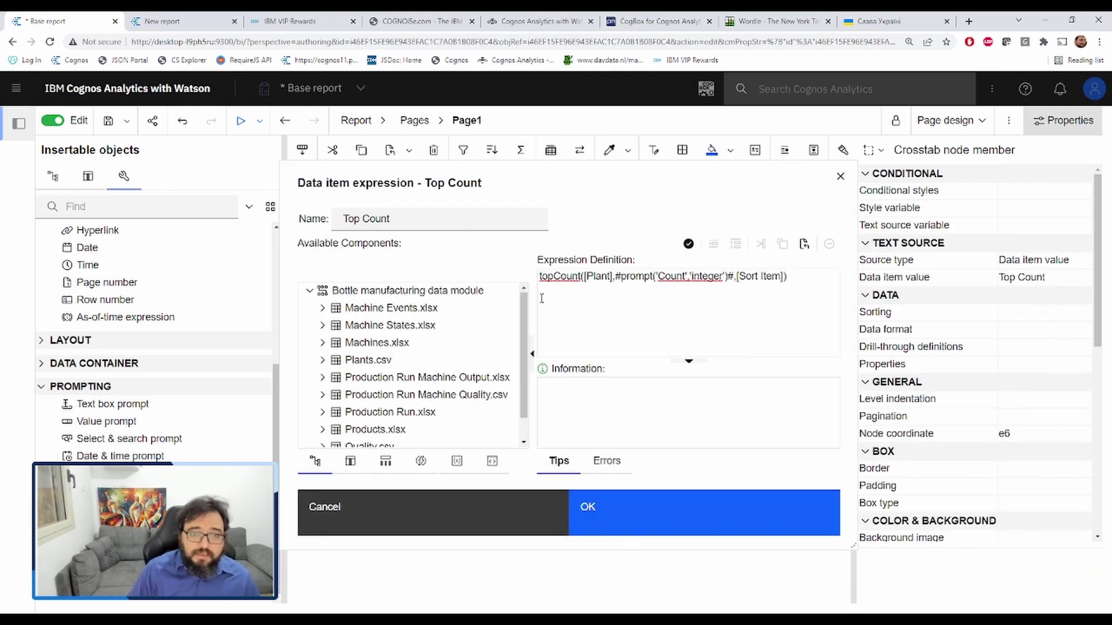
click(554, 276)
drag(554, 276, 538, 276)
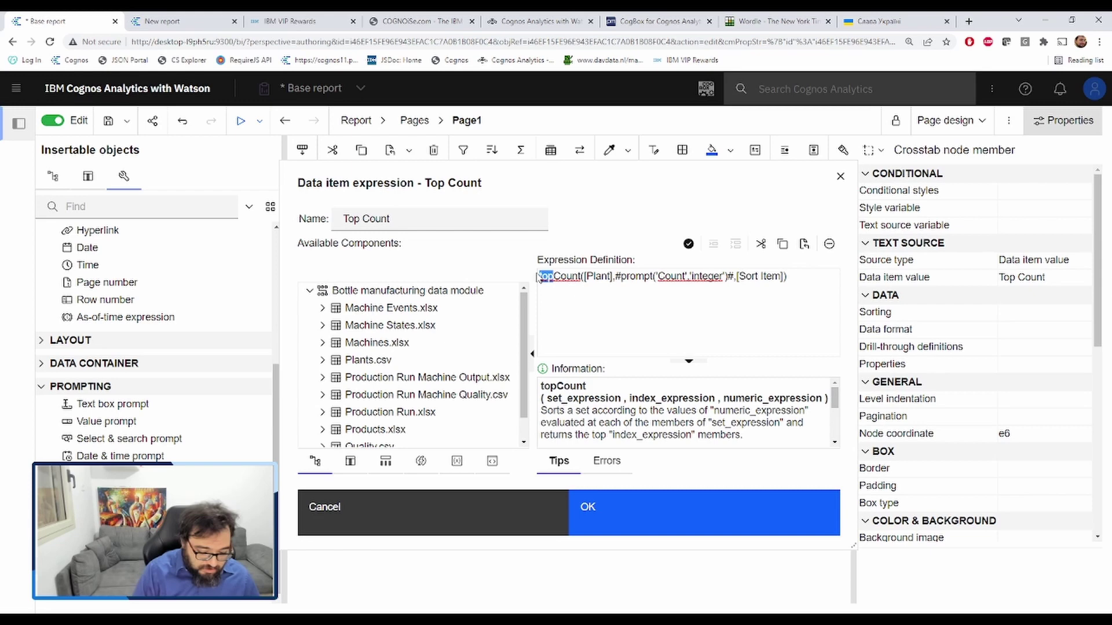
key(BackSpace)
text(#)
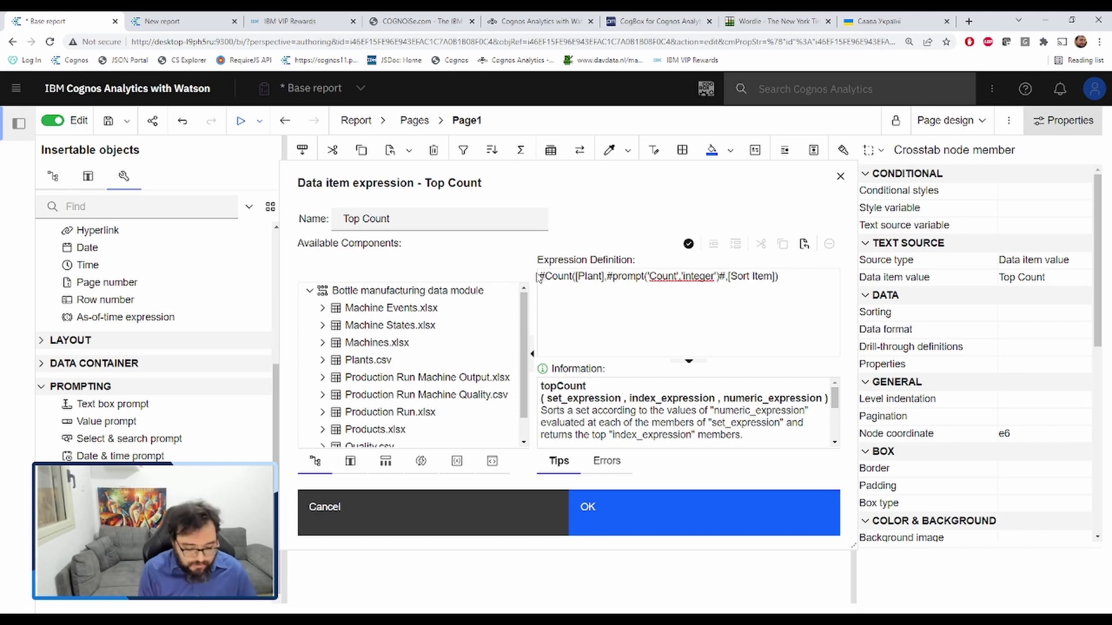
text(prompt('to)
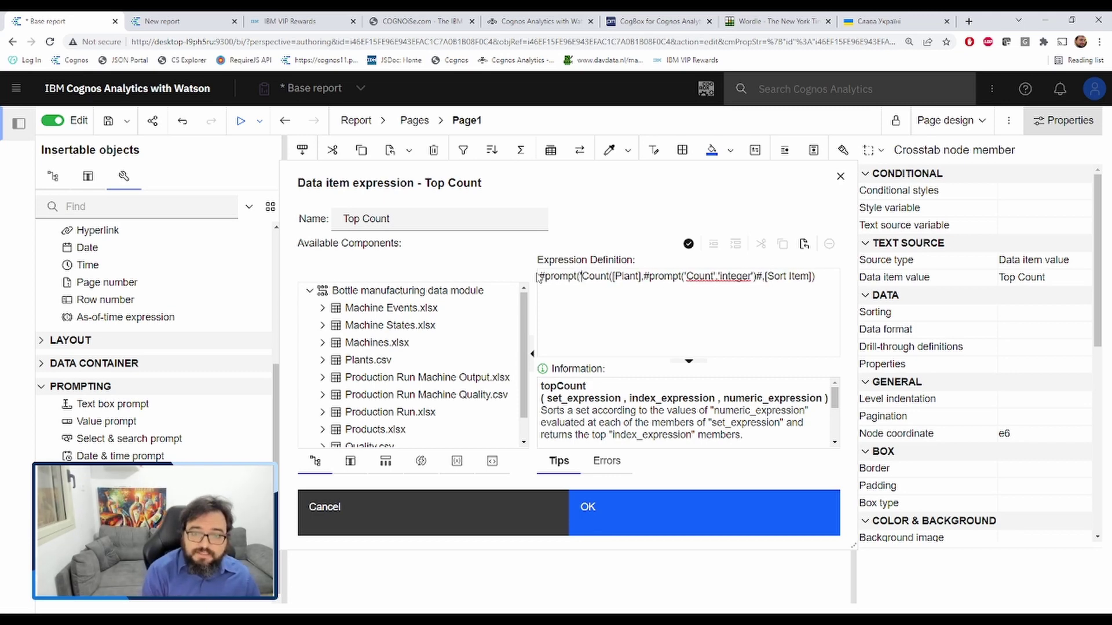
text(pOrBotto)
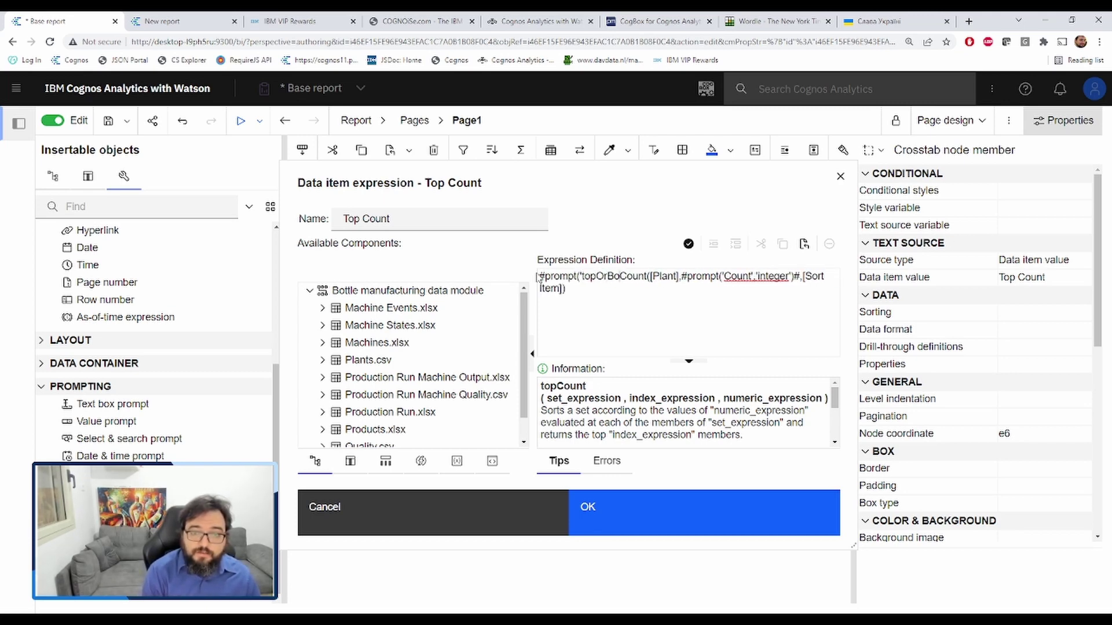
text(m','tok)
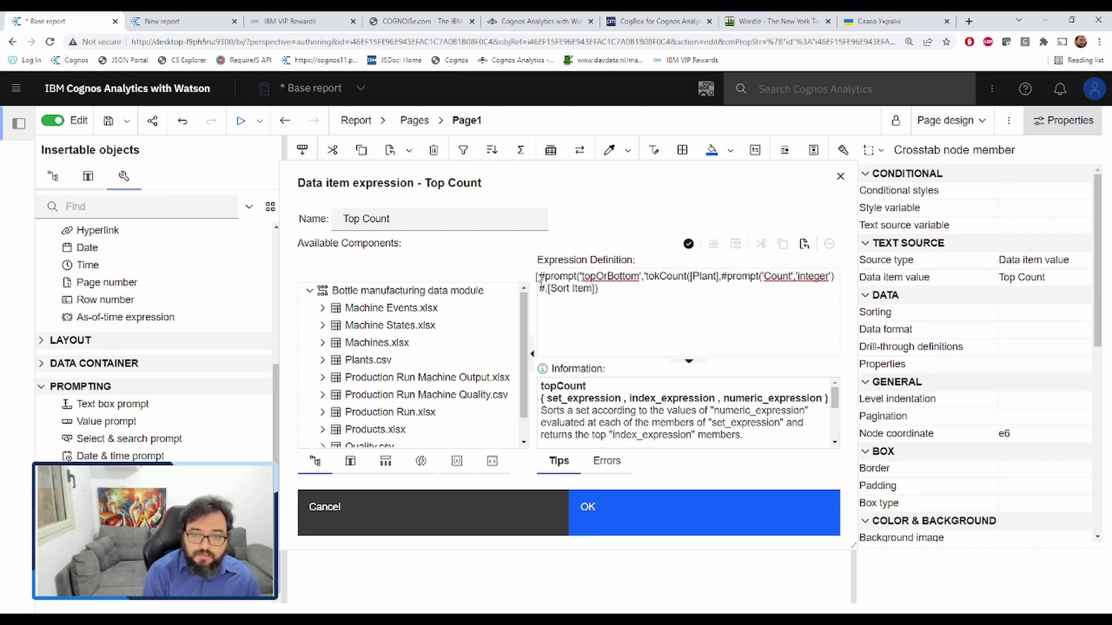
text(en')#)
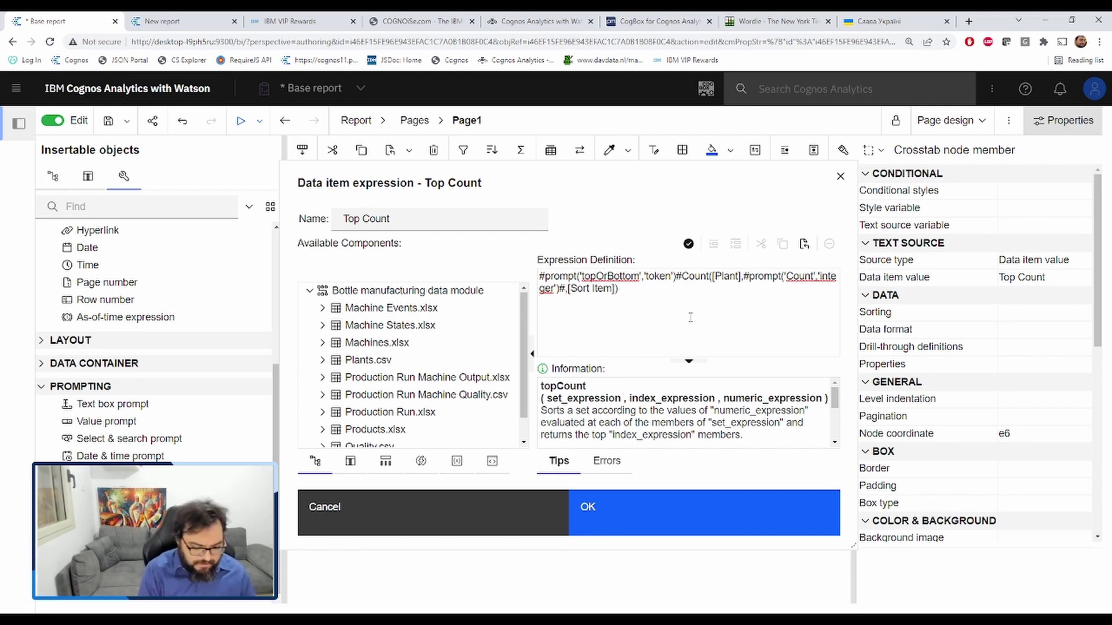
text(top)
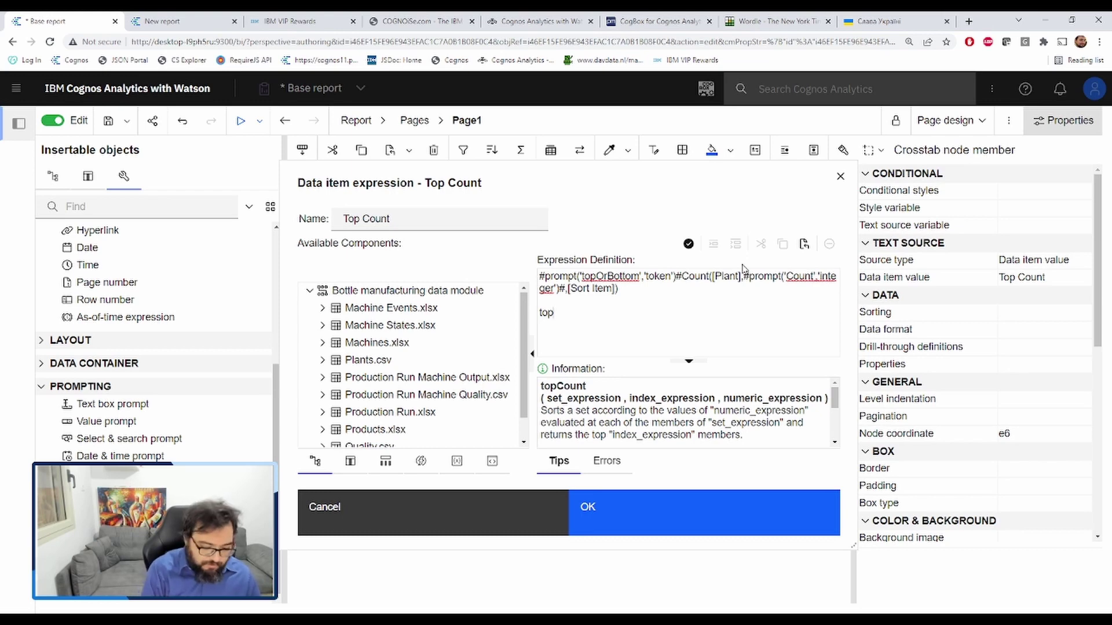
text(Count)
key(shift+Home)
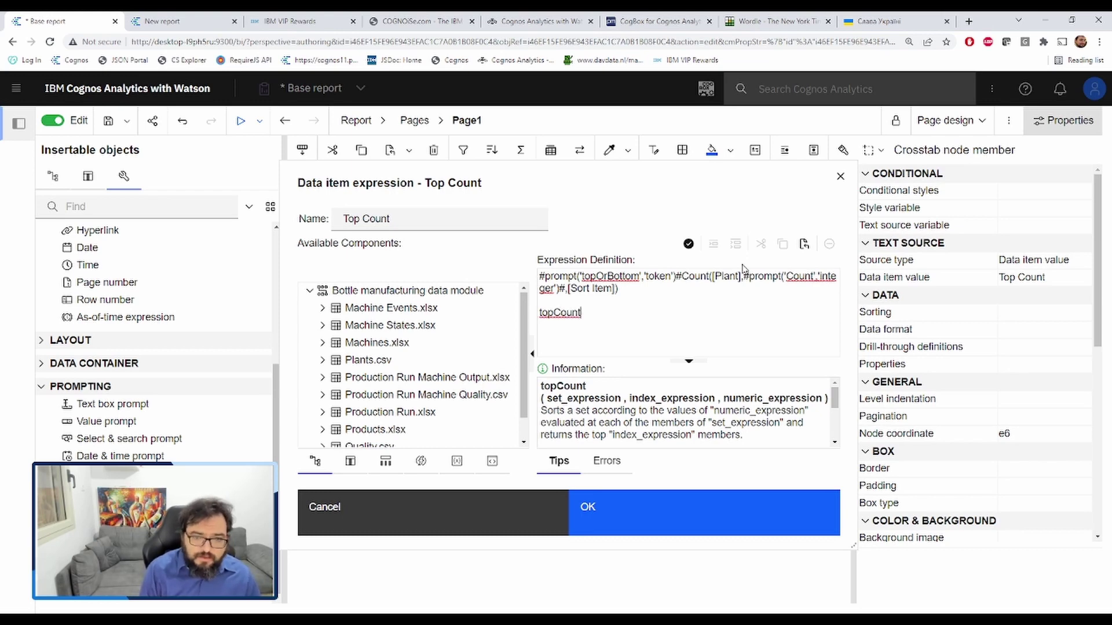
text(bottom)
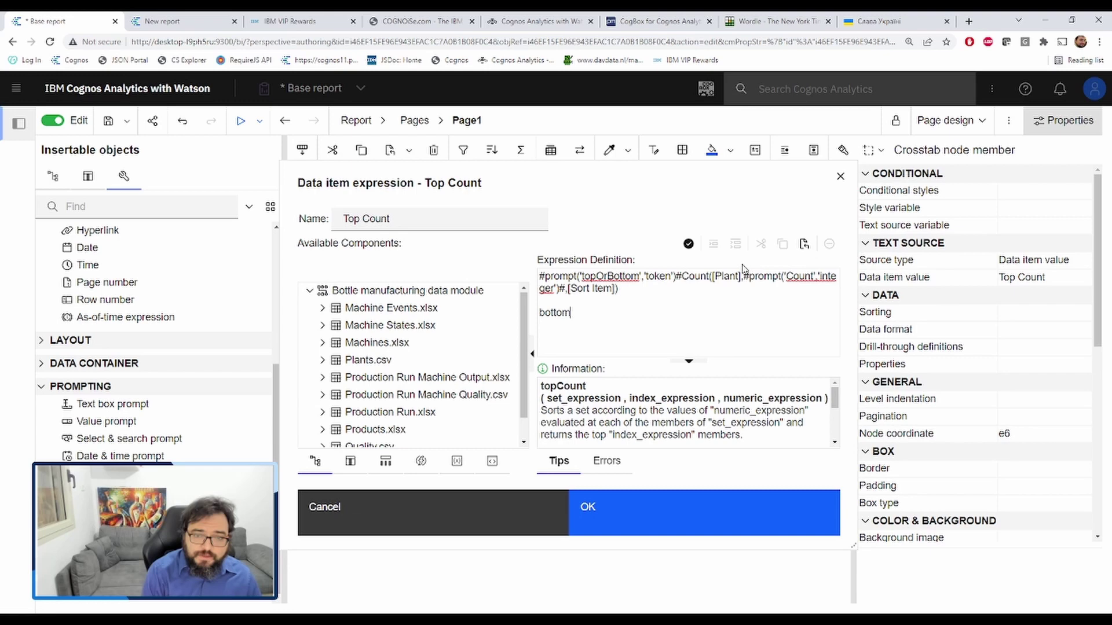
text(Count)
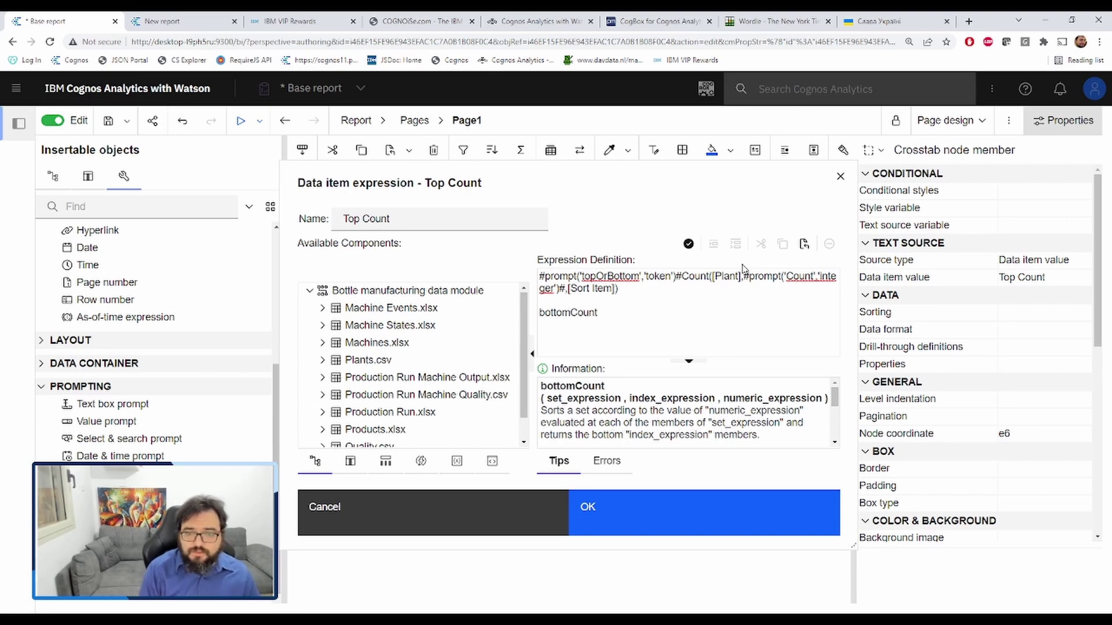
key(shift+Home)
key(ctrl+x)
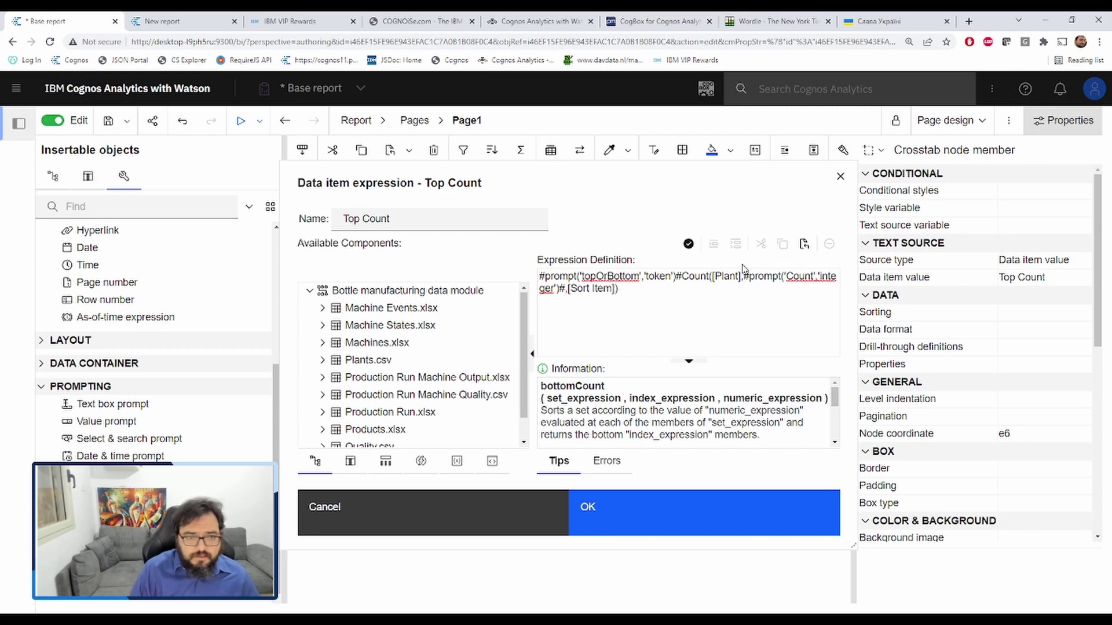
click(614, 523)
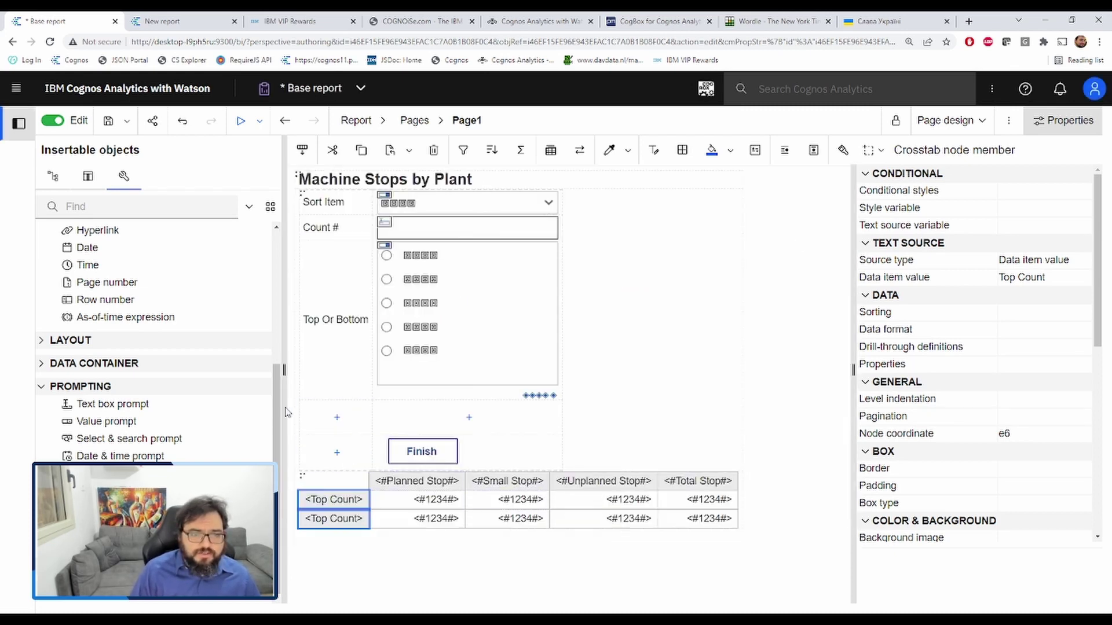
- Run the report for top 5 plants by Unplanned Stop, then rerun it with Bottom selected
click(241, 122)
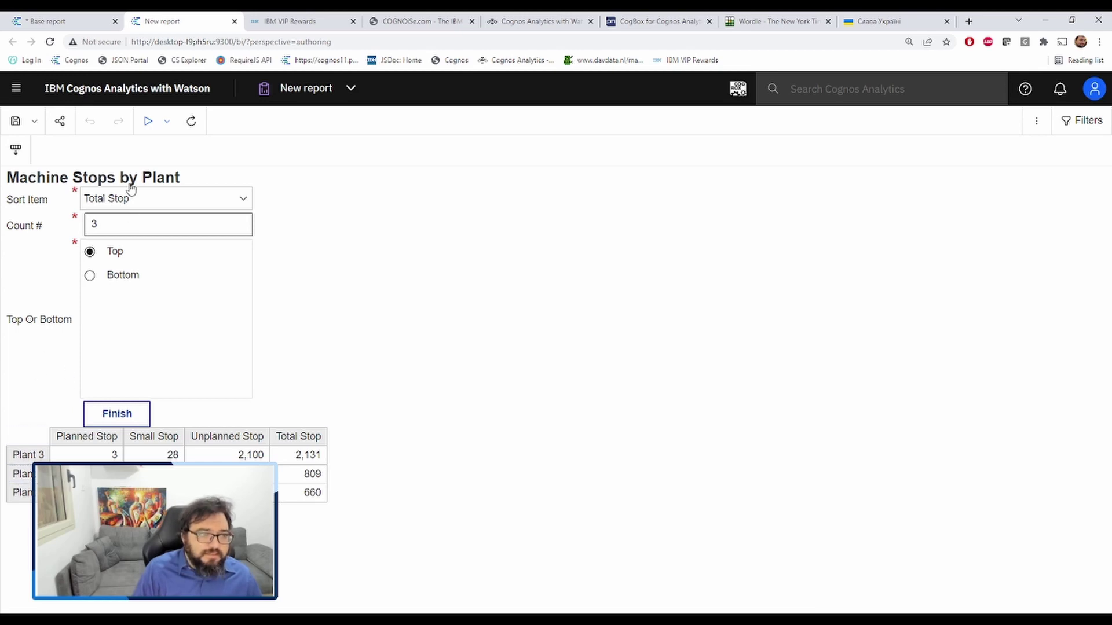
click(134, 202)
click(137, 275)
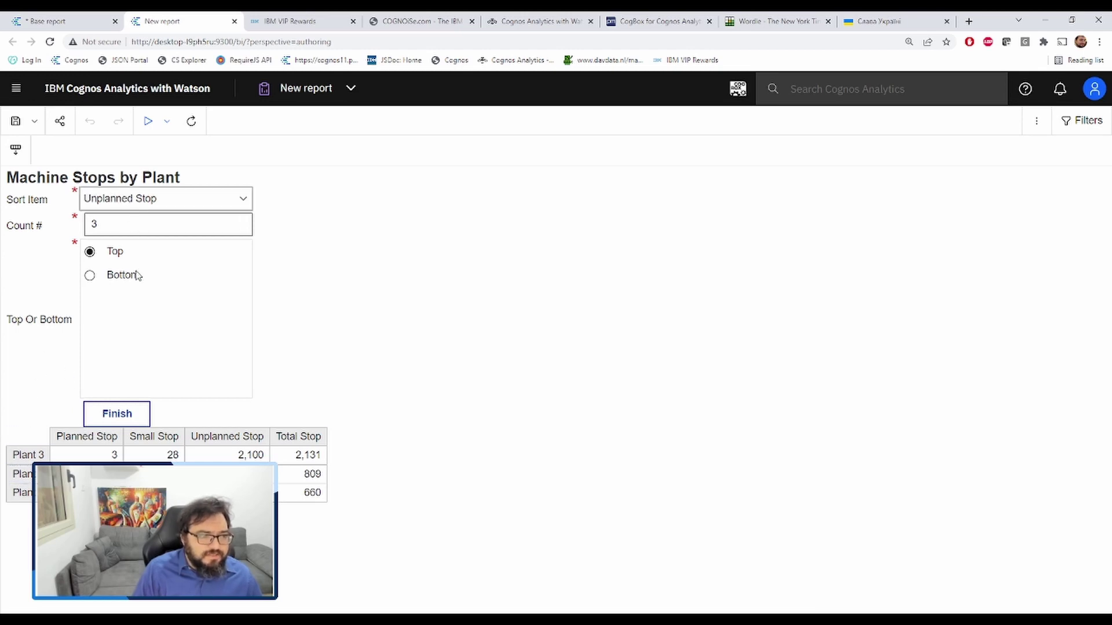
double_click(131, 232)
text(5)
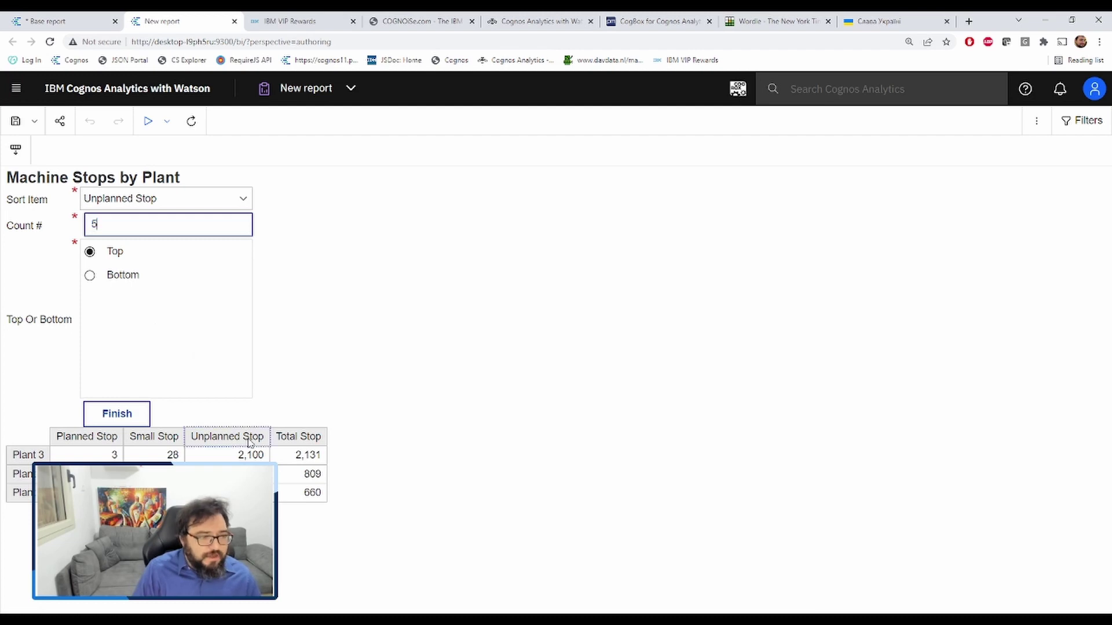
click(139, 414)
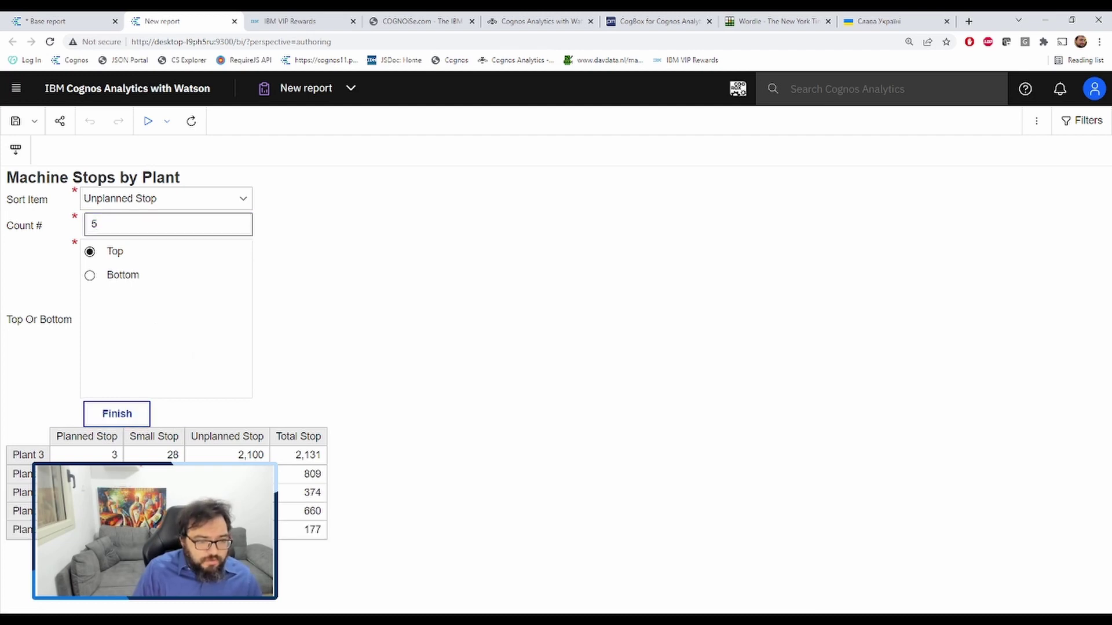
click(128, 277)
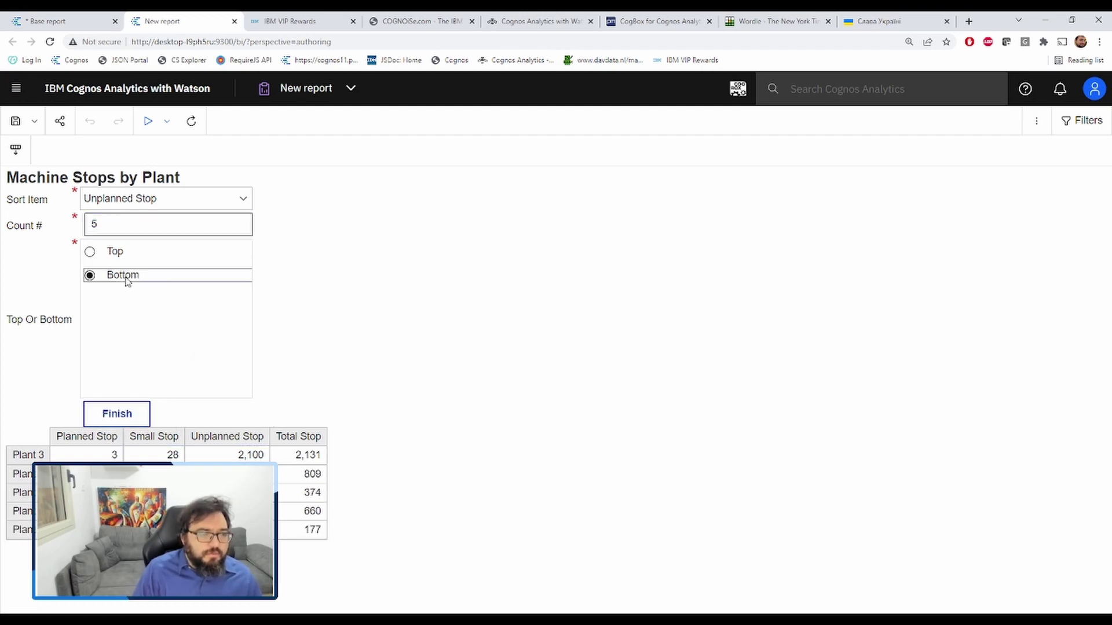
click(133, 413)
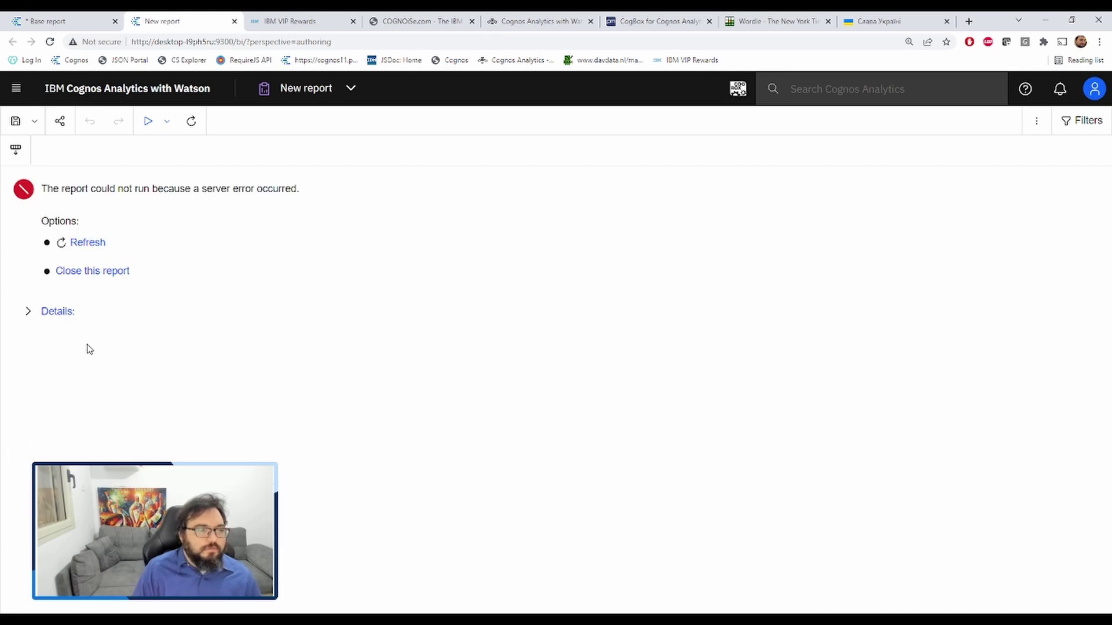
- Expand the XQE-PLN-0020 error details and open the CogBox menu
click(72, 318)
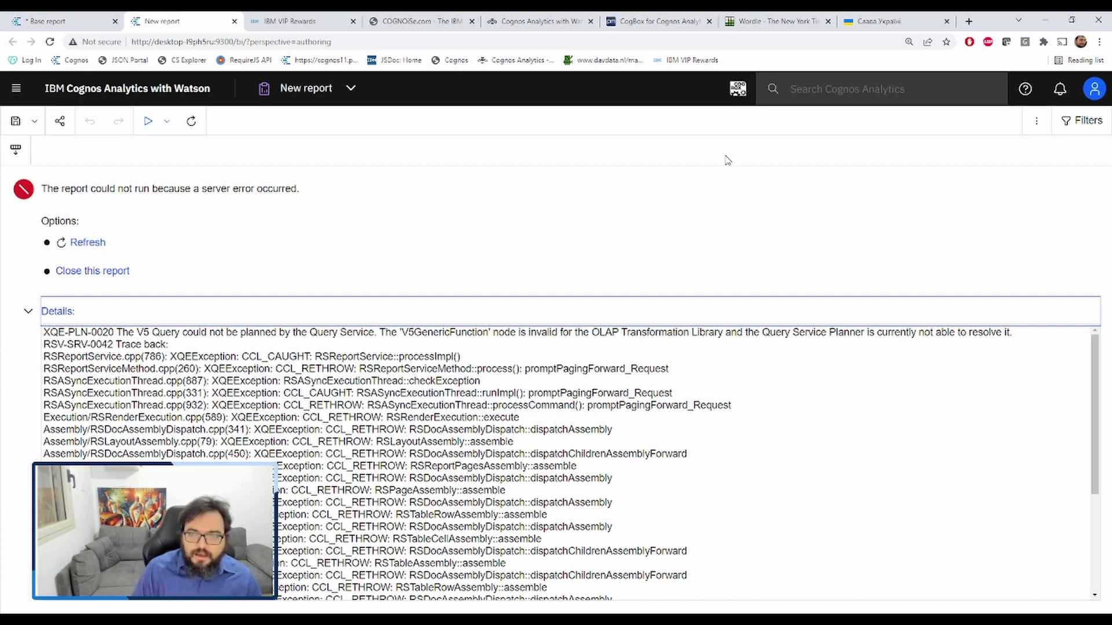
click(737, 88)
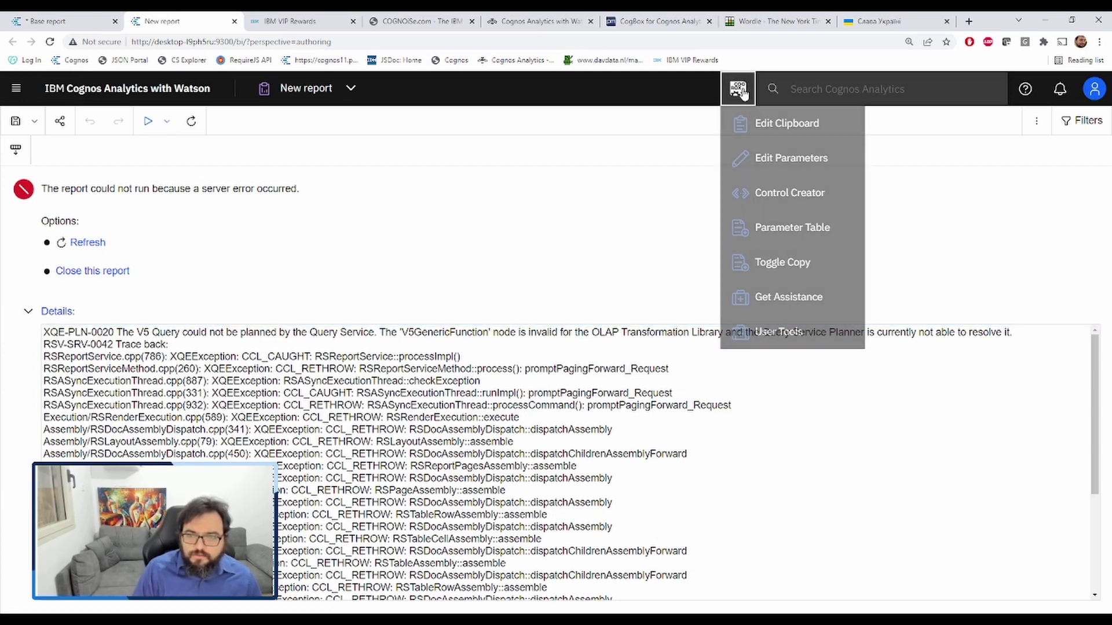
- In Edit Parameters, fix the topOrBottom value from botom to bottom and rerun the report
click(792, 168)
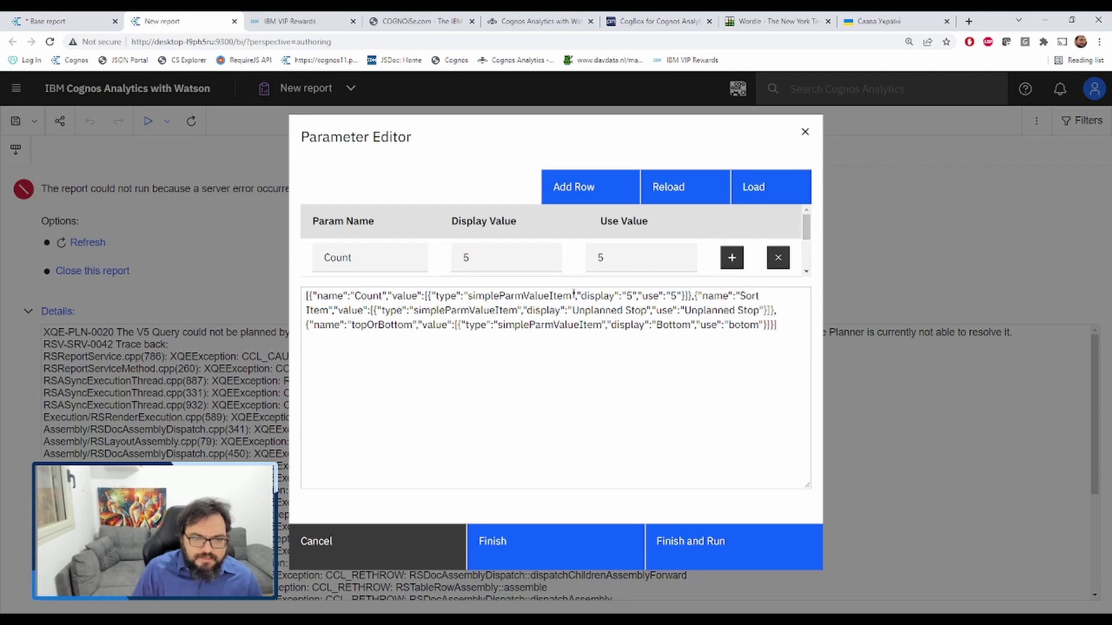
scroll(656, 256, down, 3)
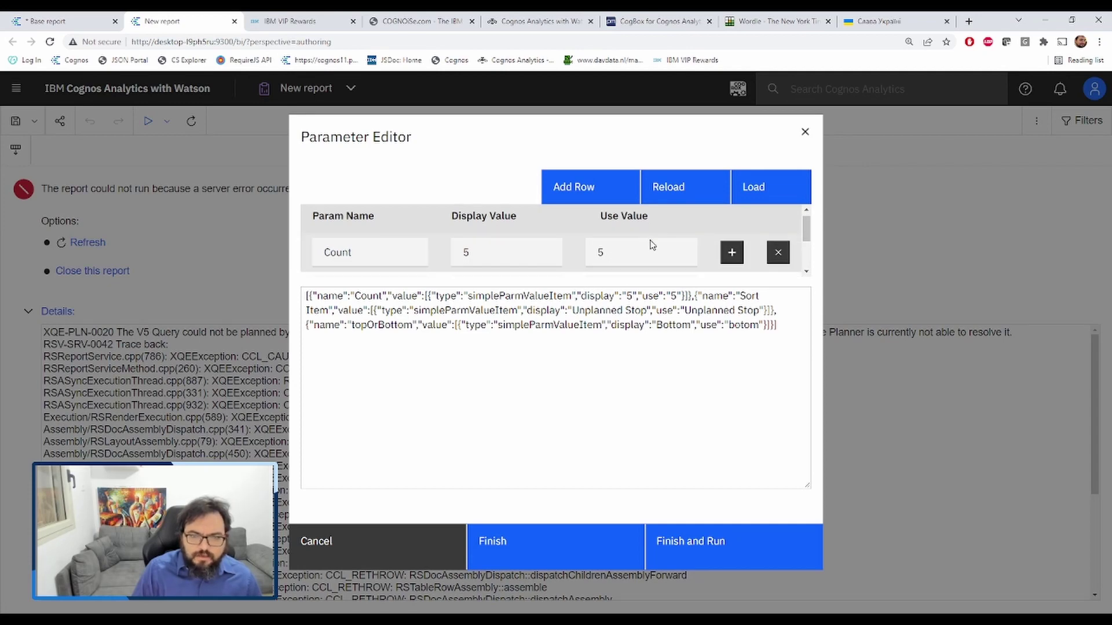
drag(644, 254, 619, 257)
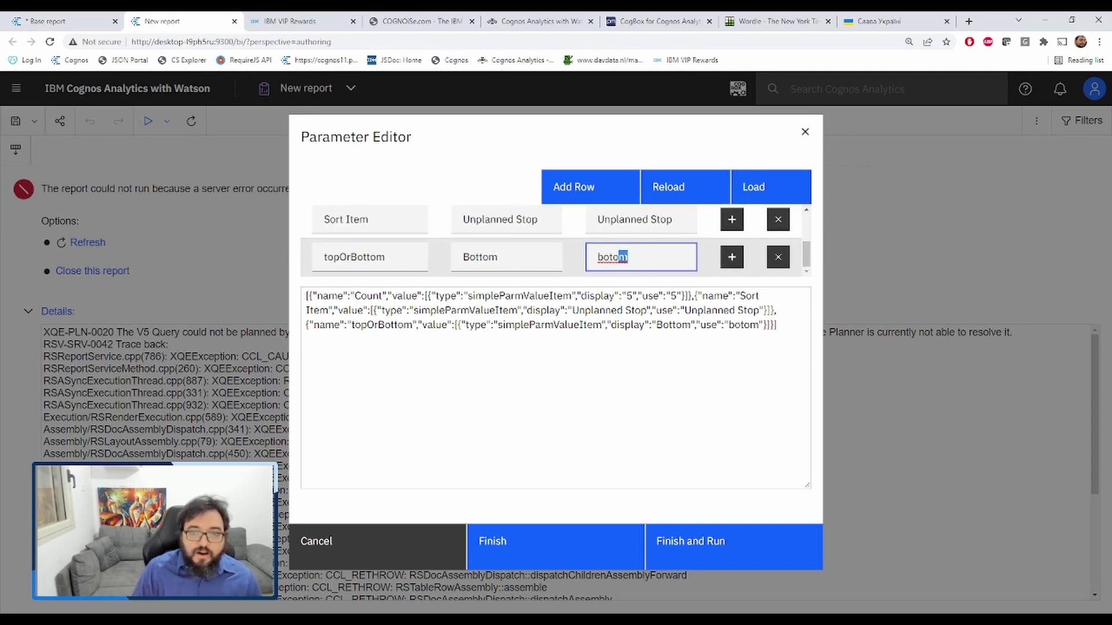
click(615, 256)
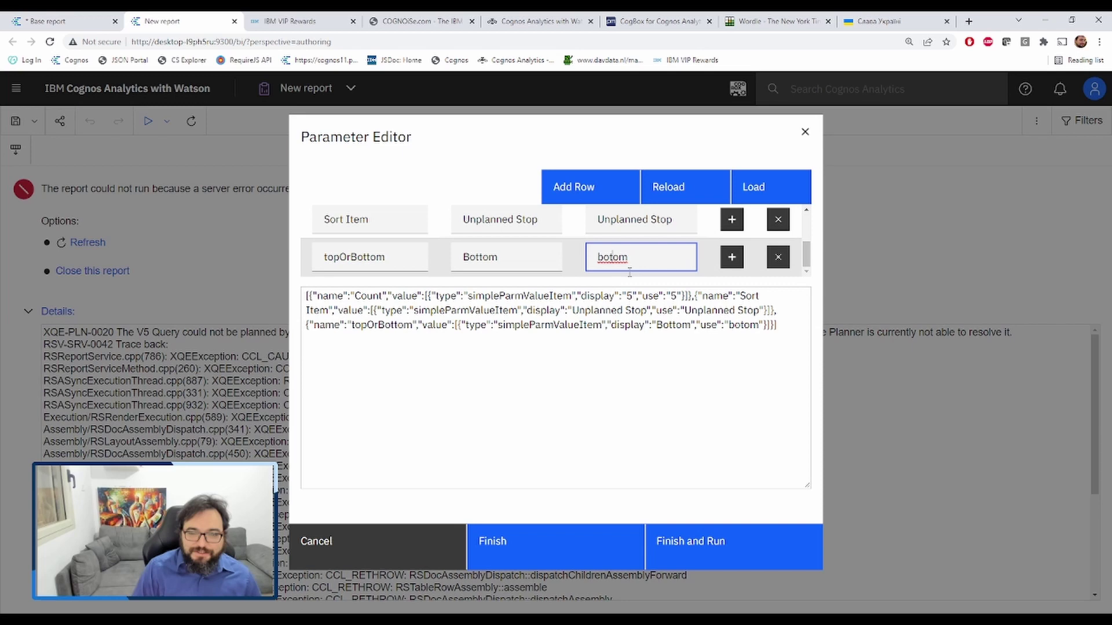
text(t)
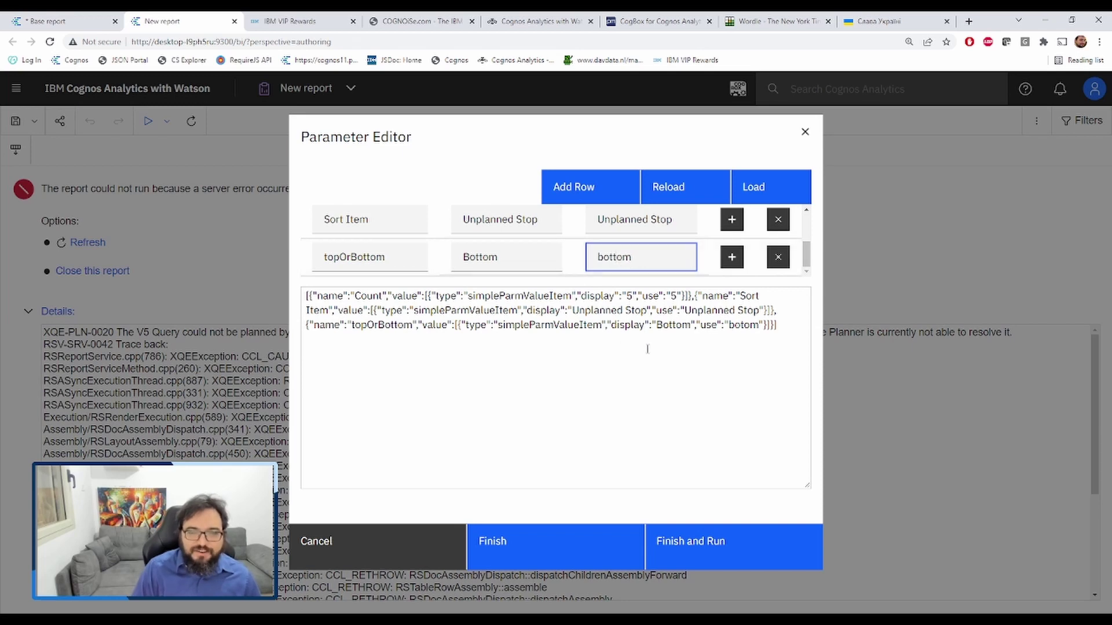
click(687, 533)
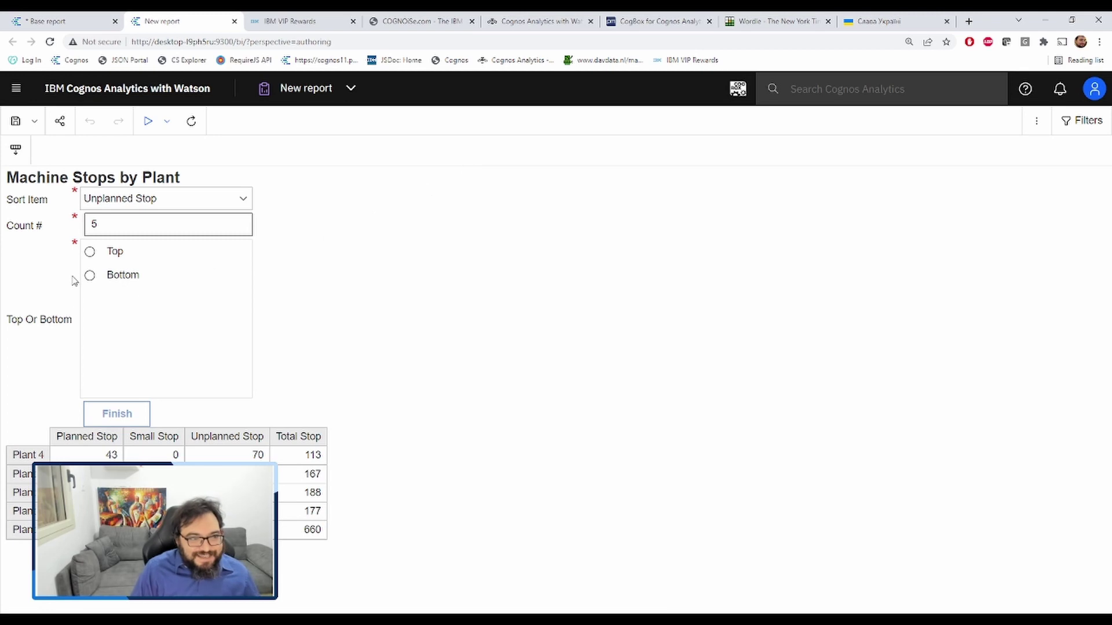
- Correct the Top Or Bottom prompt's Bottom static choice use value from 'botom' to 'bottom'
click(90, 21)
click(405, 313)
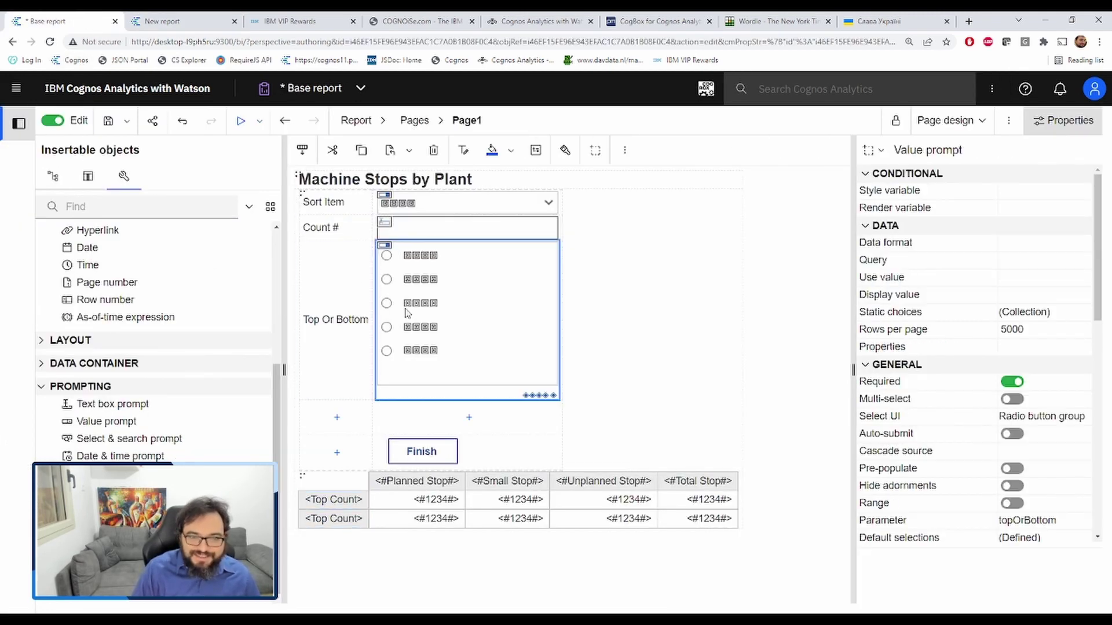
double_click(1023, 312)
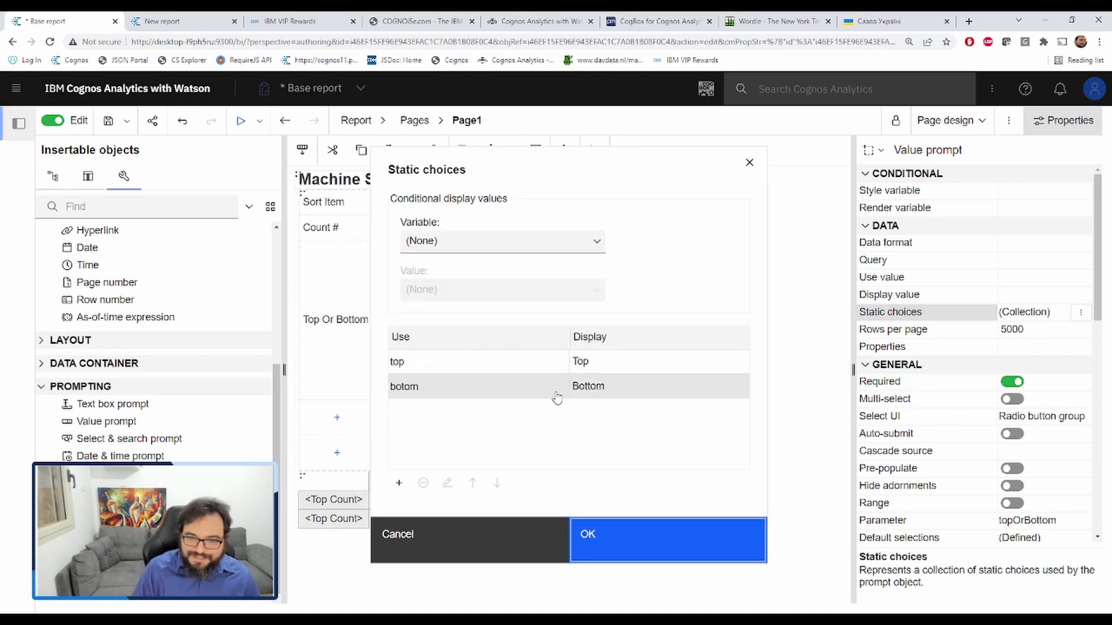
double_click(498, 393)
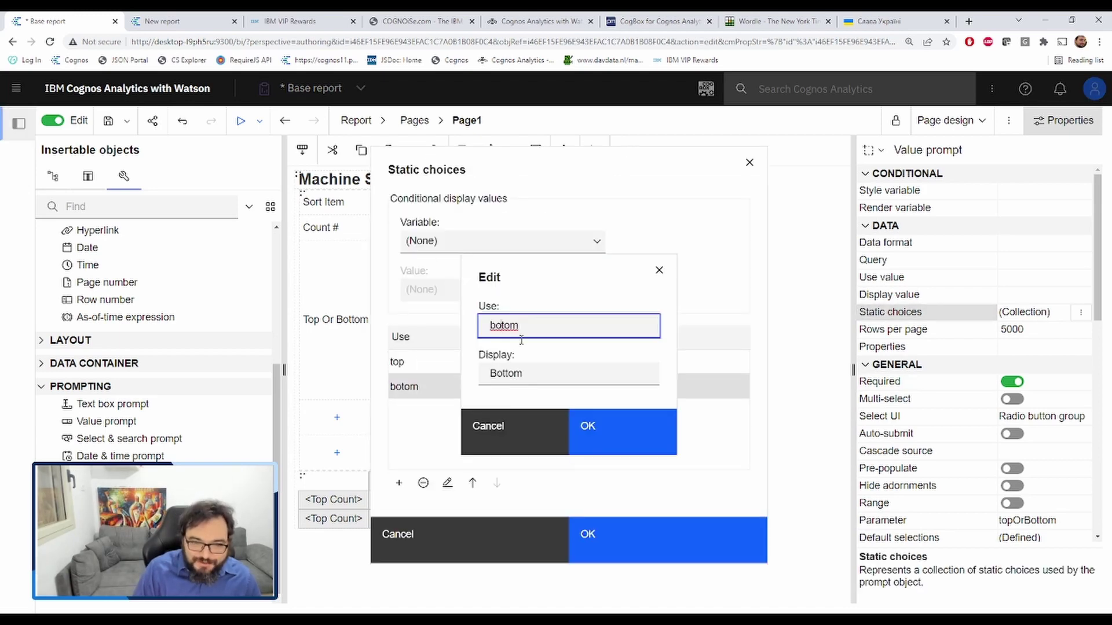
text(t)
click(580, 445)
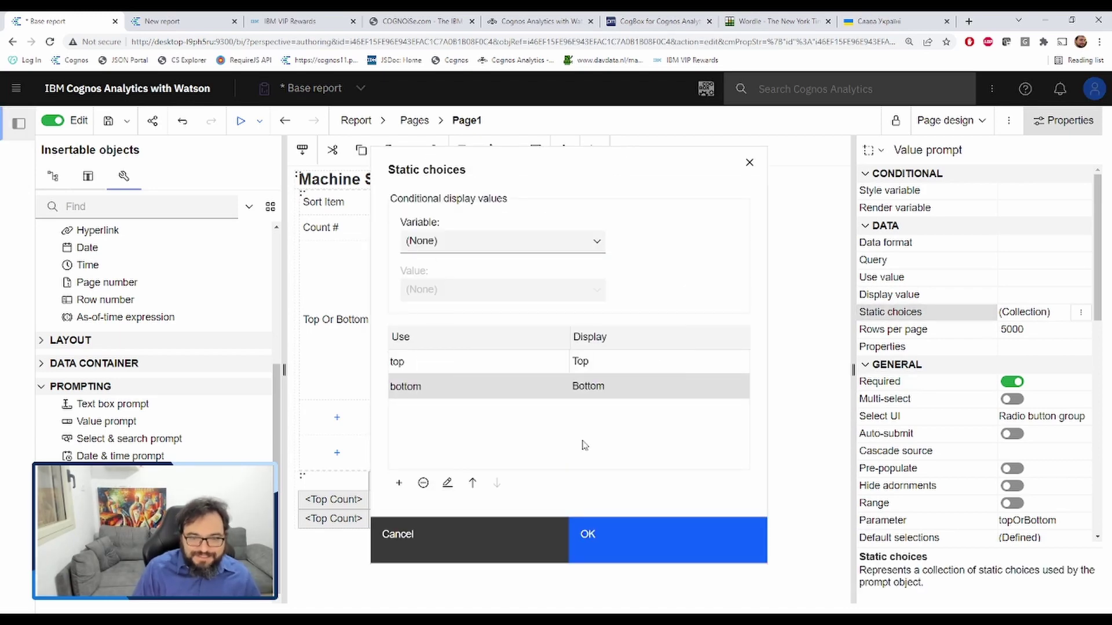
click(625, 557)
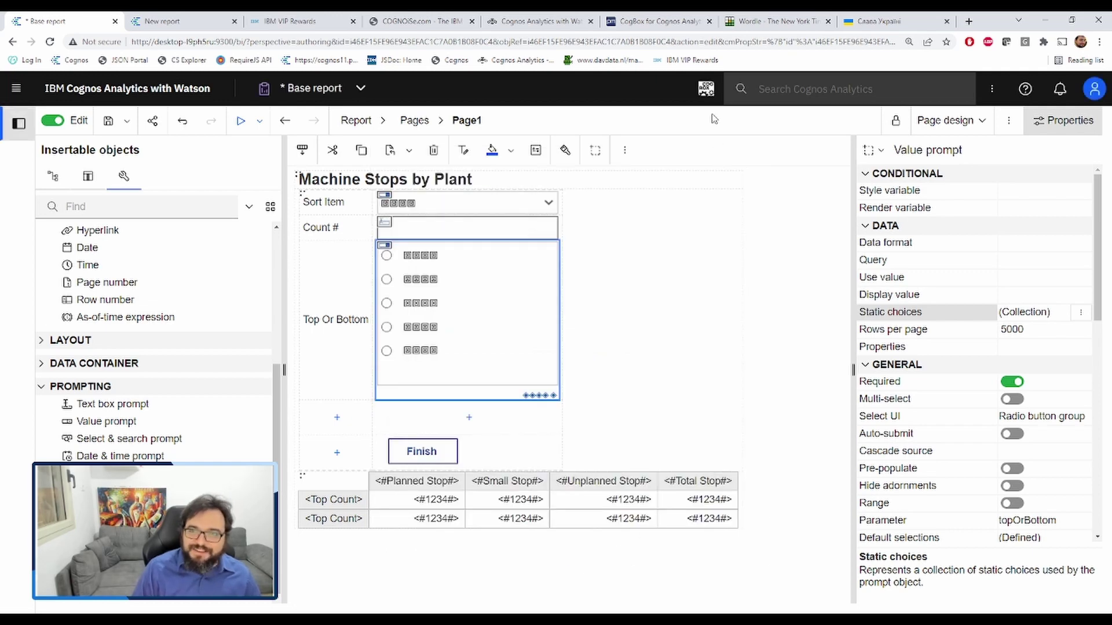
click(706, 88)
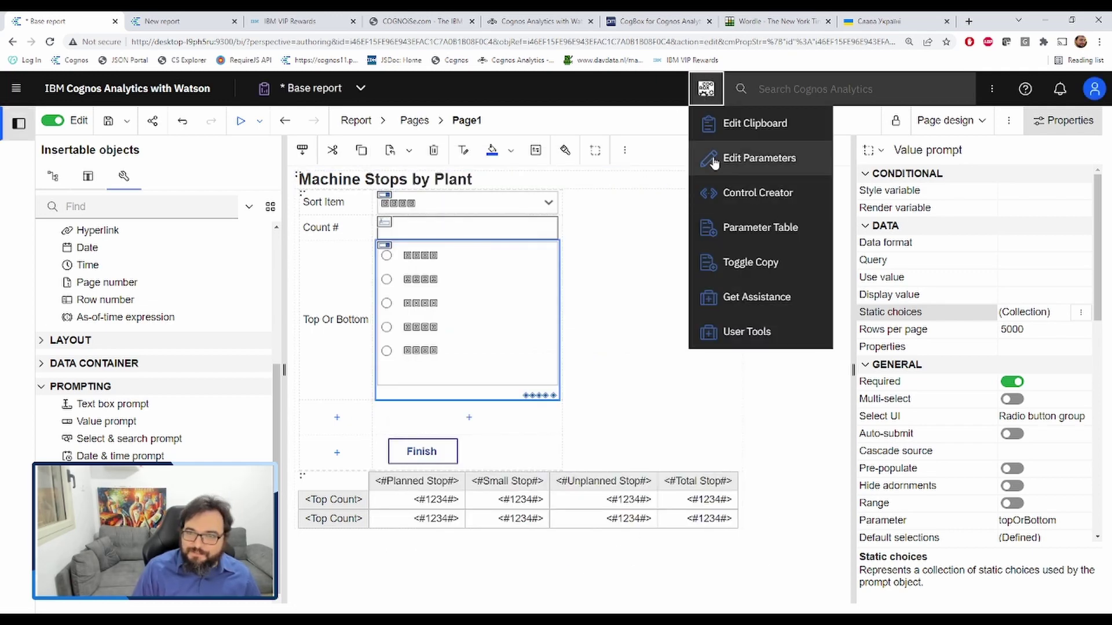
click(669, 184)
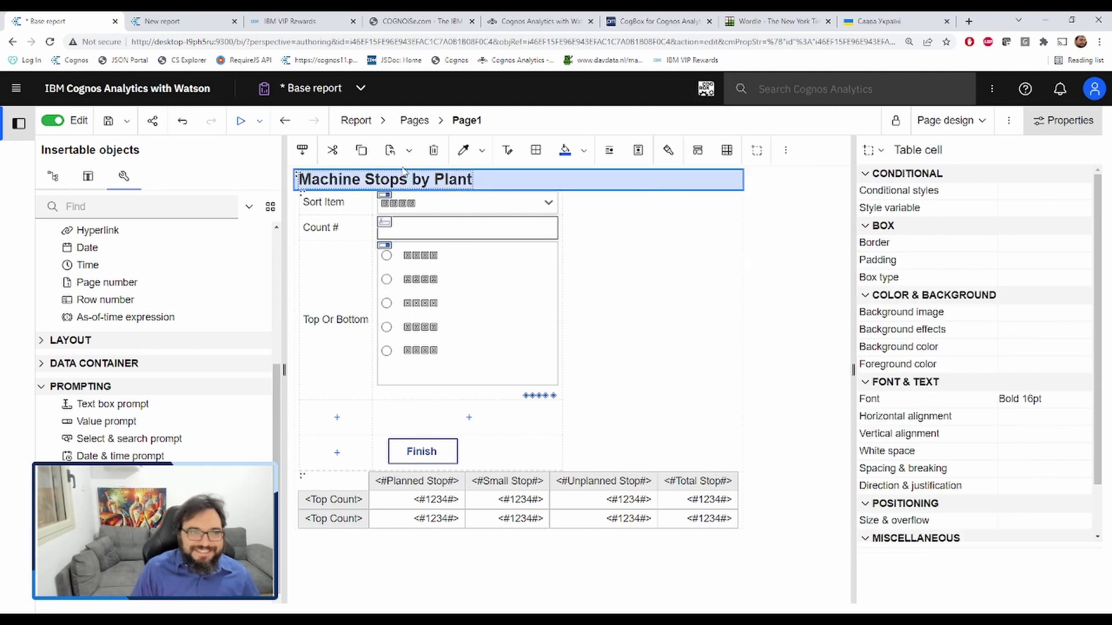
- Rerun the report as Bottom 5 by Unplanned Stop, then return to the Base report design
click(239, 121)
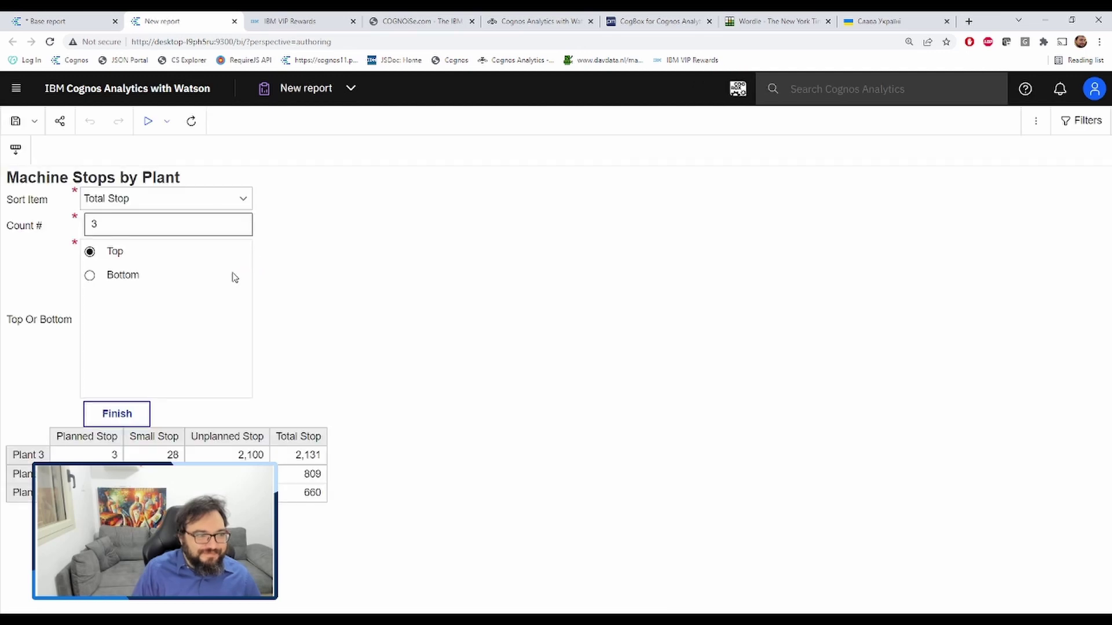
click(98, 277)
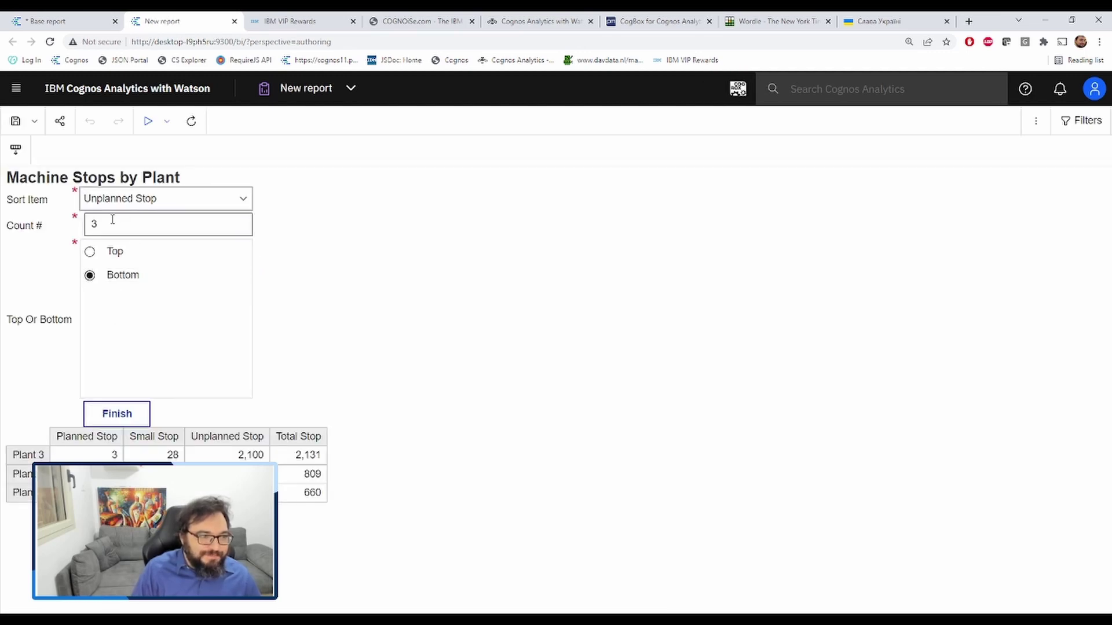
key(BackSpace)
text(5)
click(144, 419)
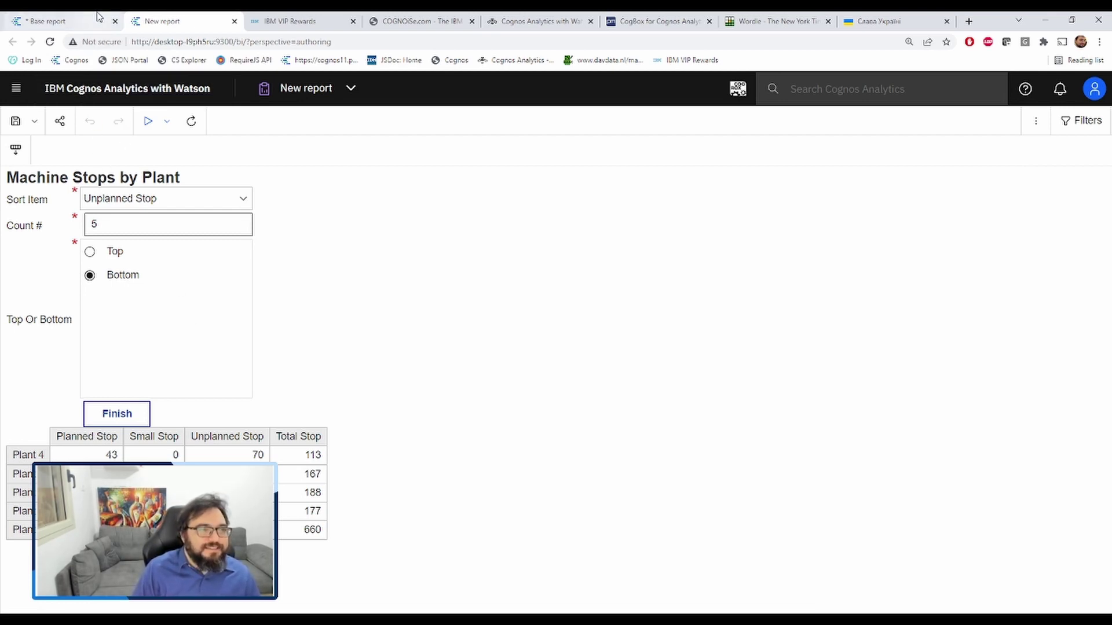
click(58, 21)
- Change the Machine Stops by Plant title's source type to a report expression
click(390, 183)
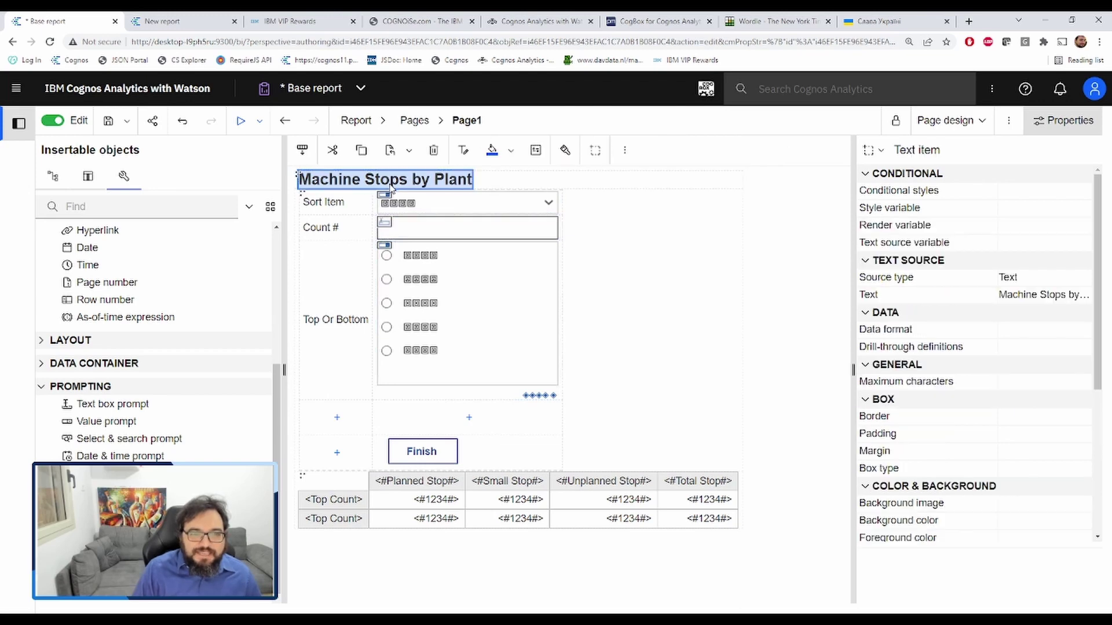
click(1005, 278)
click(1076, 278)
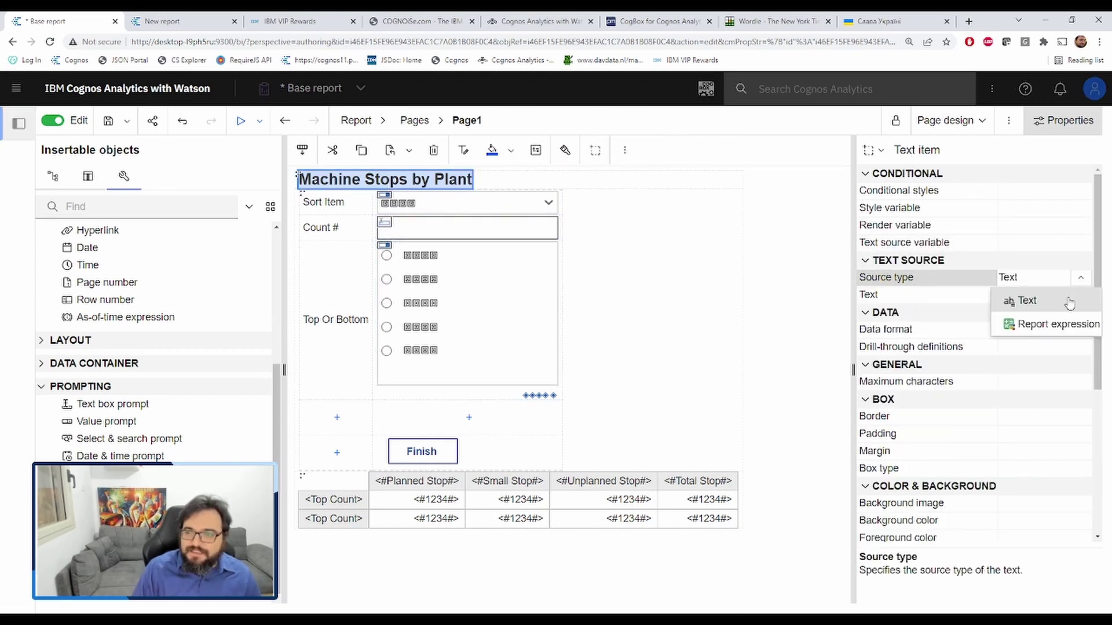
click(1048, 325)
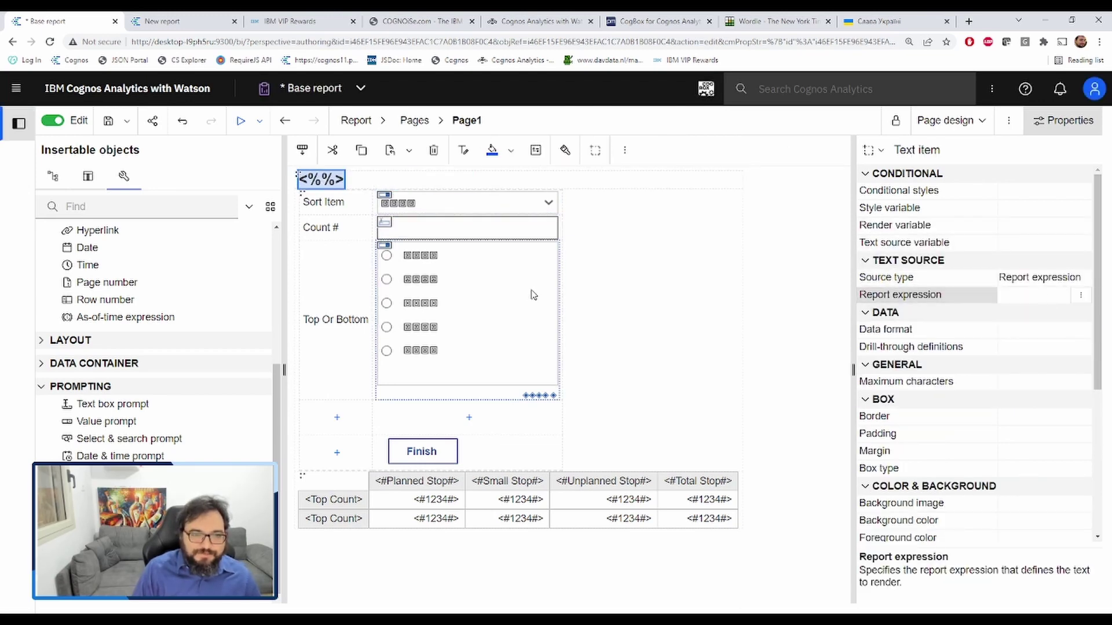
click(1080, 296)
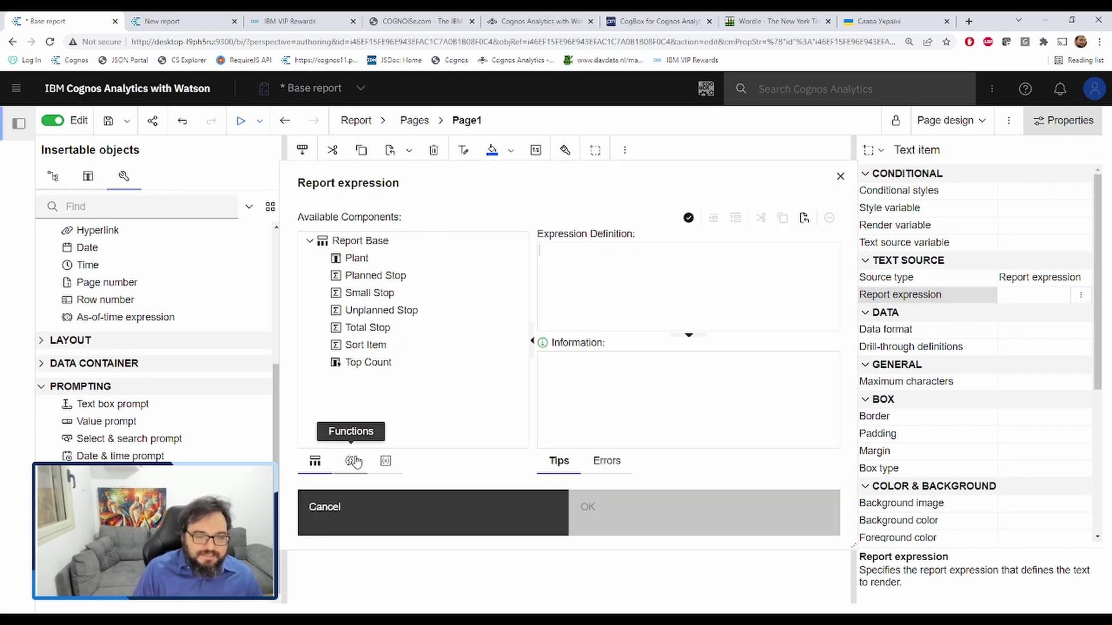
- Build the title expression 'Machine ' + ParamDisplayValue('Sort Item') + ' by Plant'
click(386, 461)
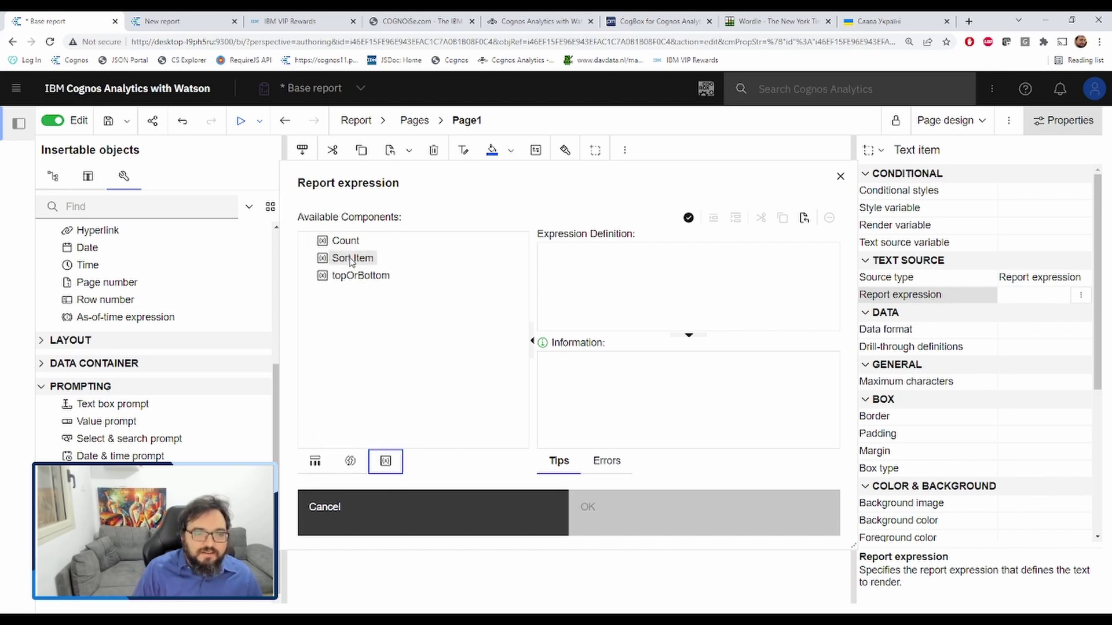
drag(351, 262, 608, 283)
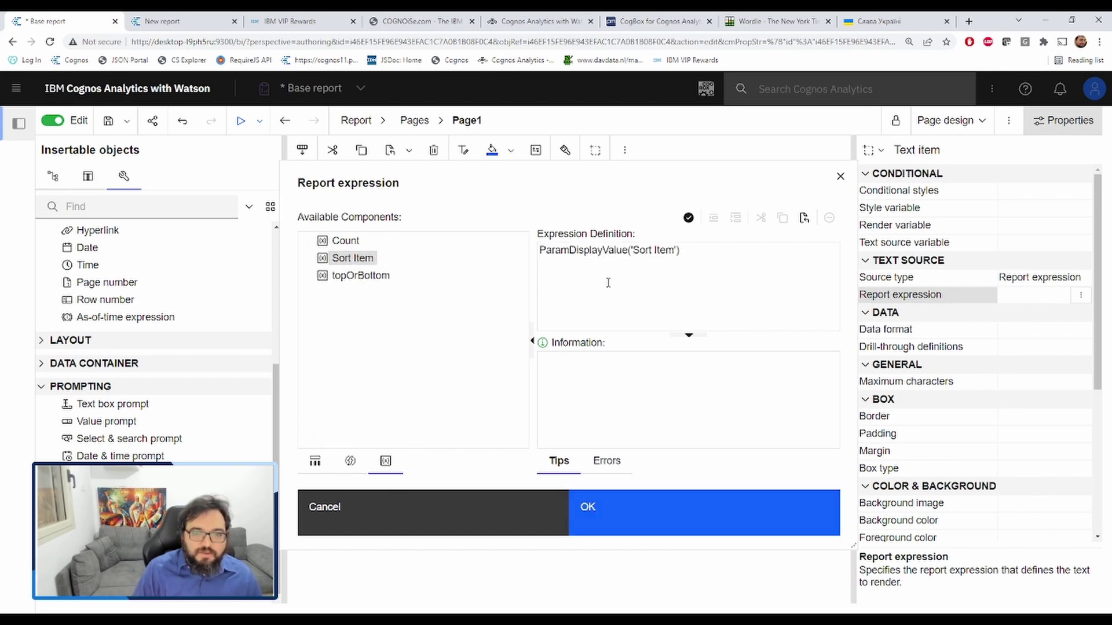
click(747, 270)
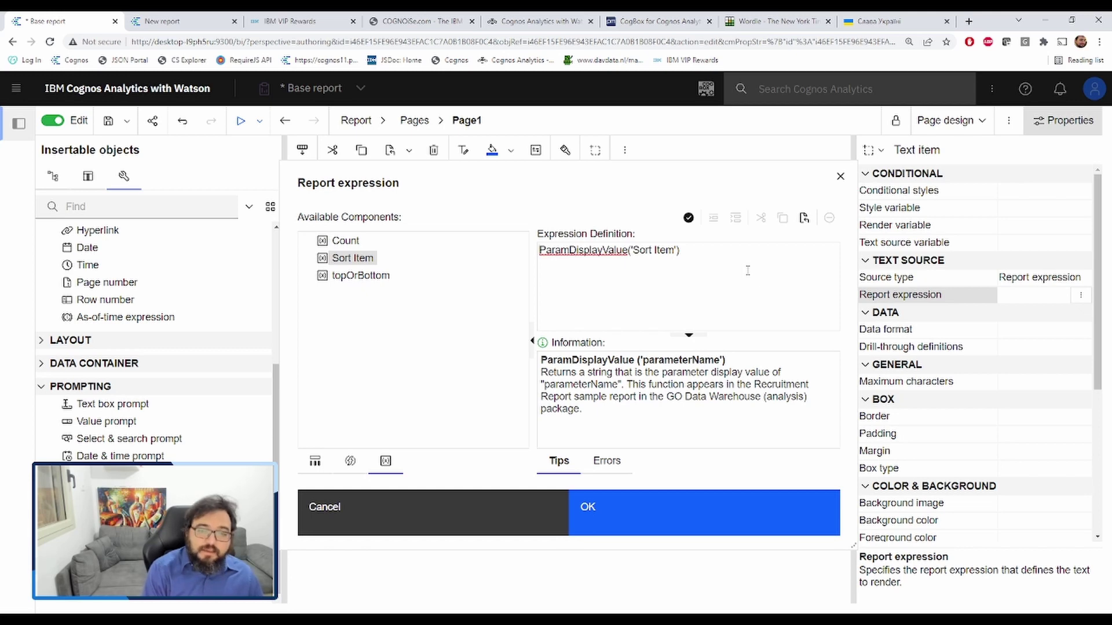
text('Machine )
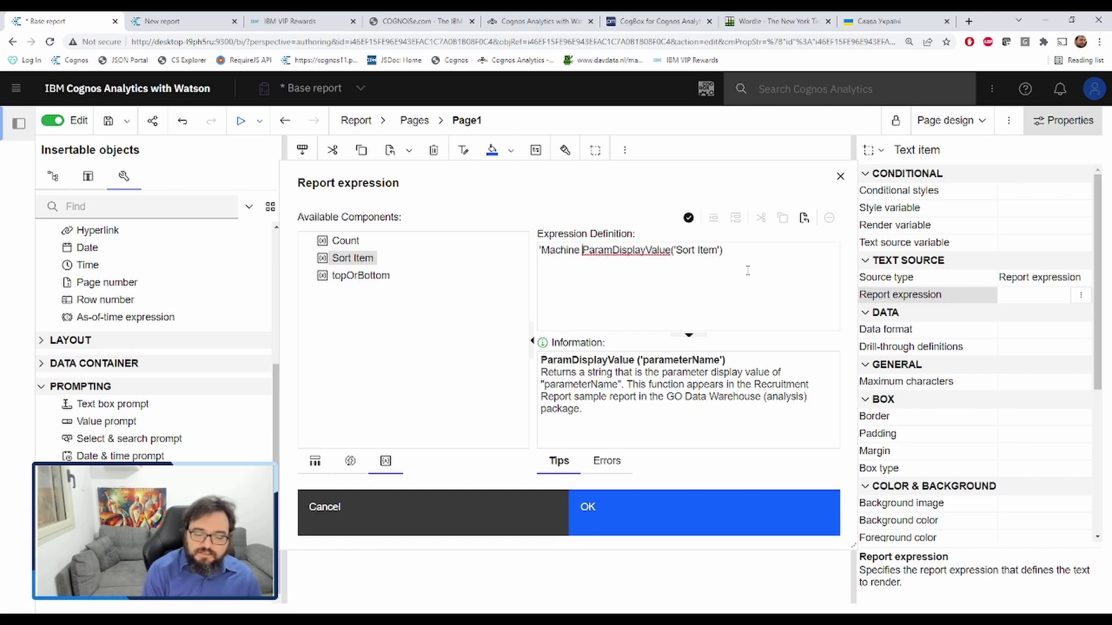
text(' +)
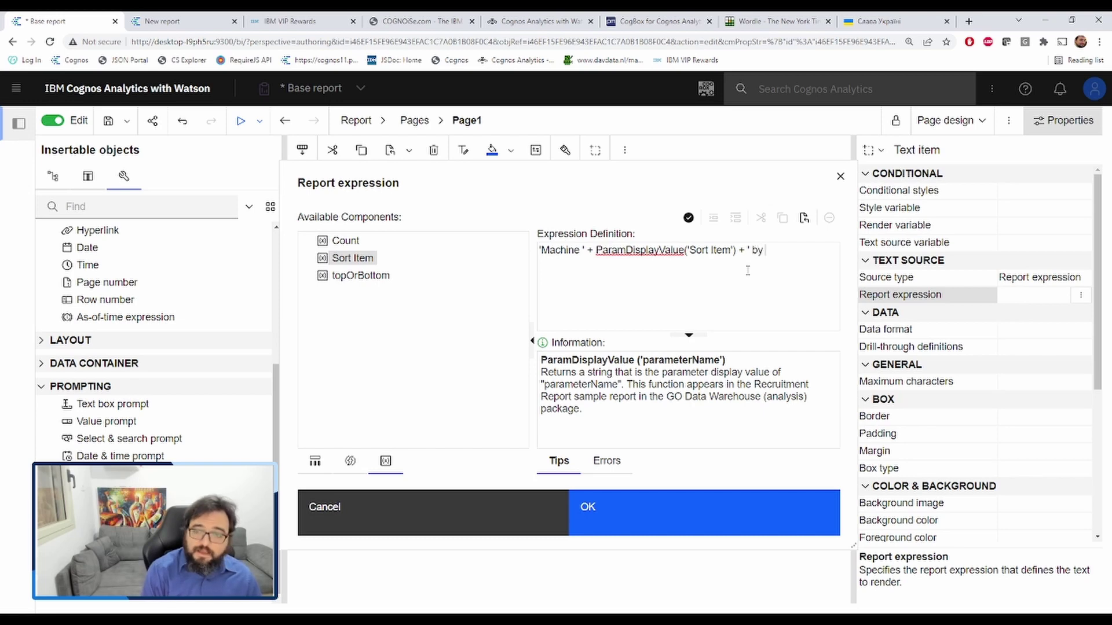
text(ant)
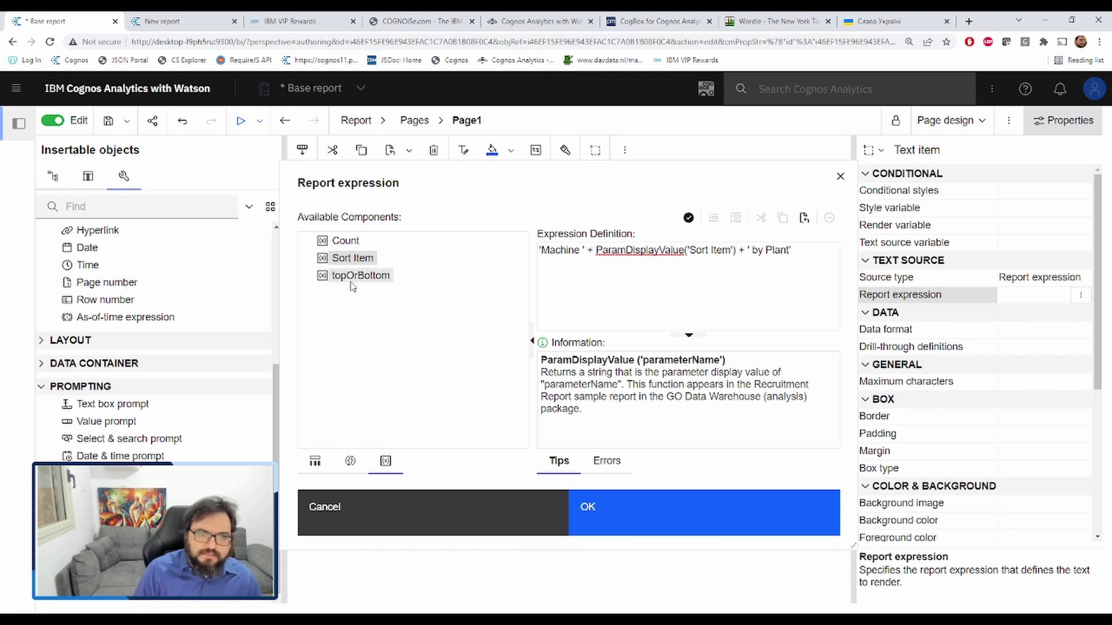
- Prefix the title with the topOrBottom and Count display values and add 's' before ' by Plant'
drag(352, 286, 551, 271)
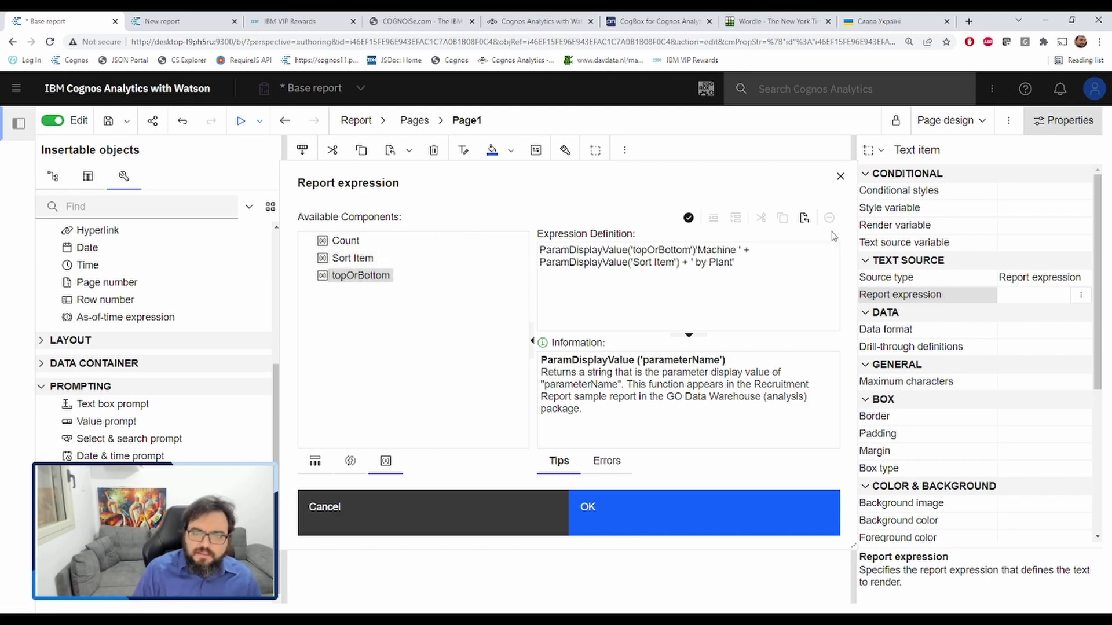
click(694, 250)
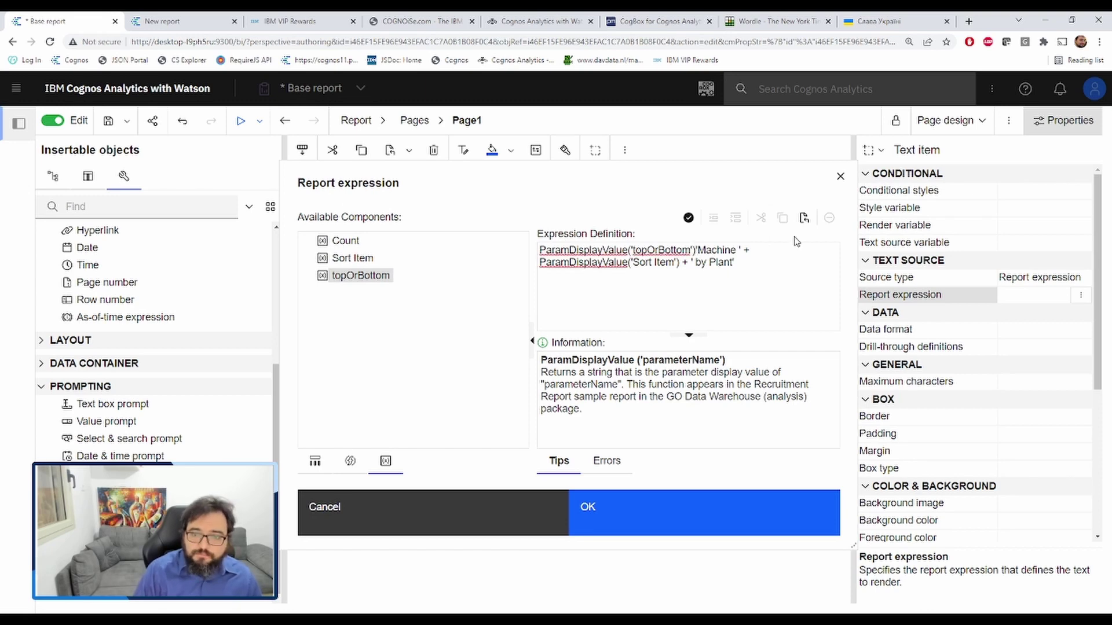
text(+ )
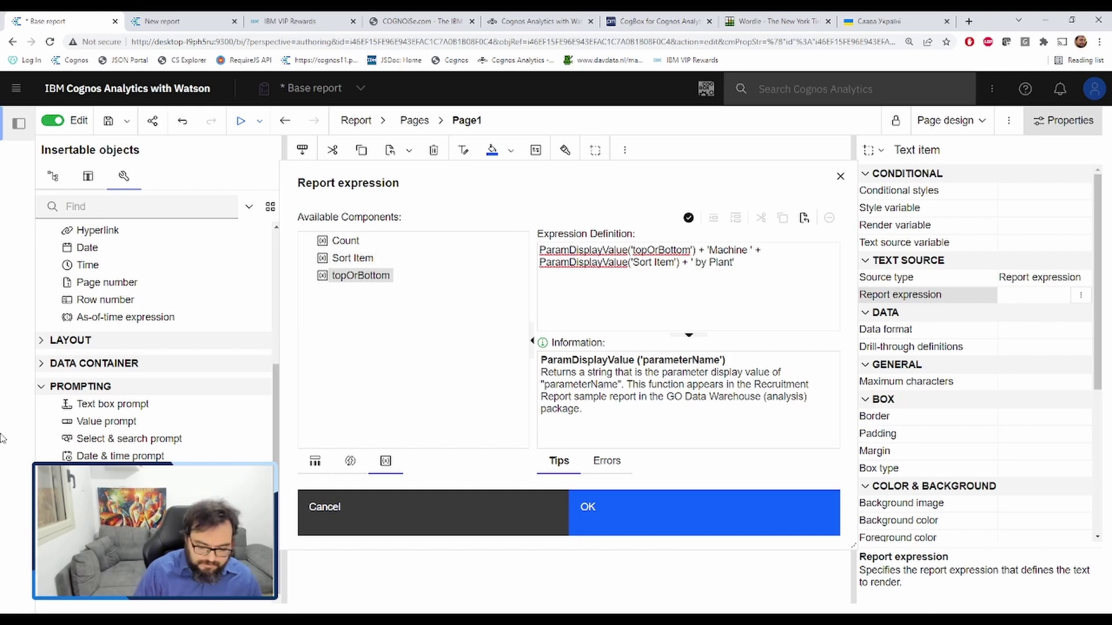
text(' ')
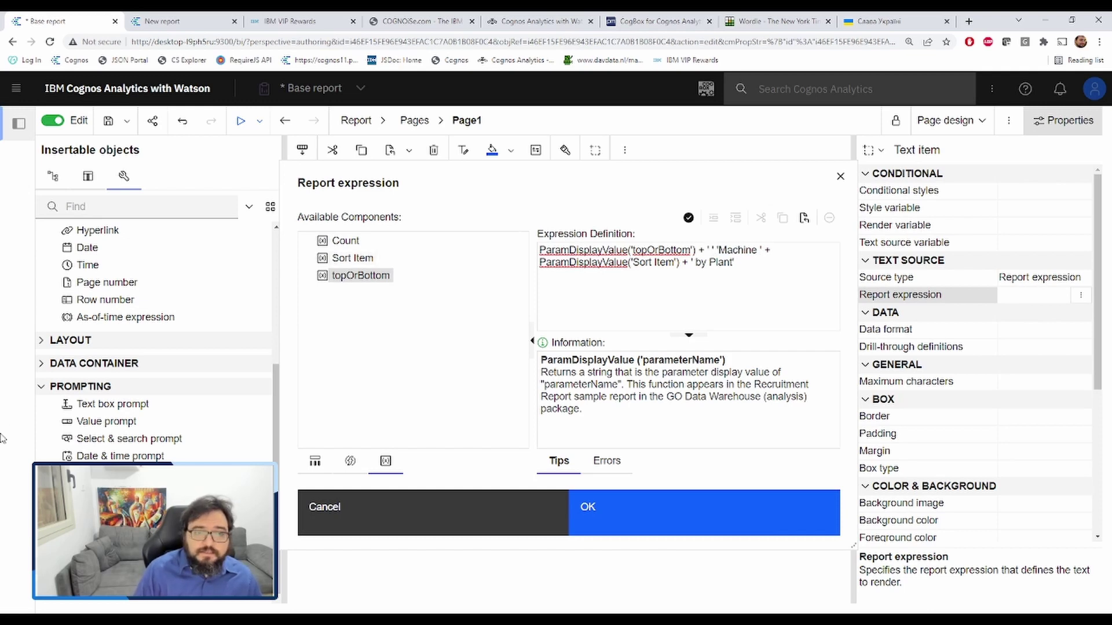
drag(350, 240, 722, 255)
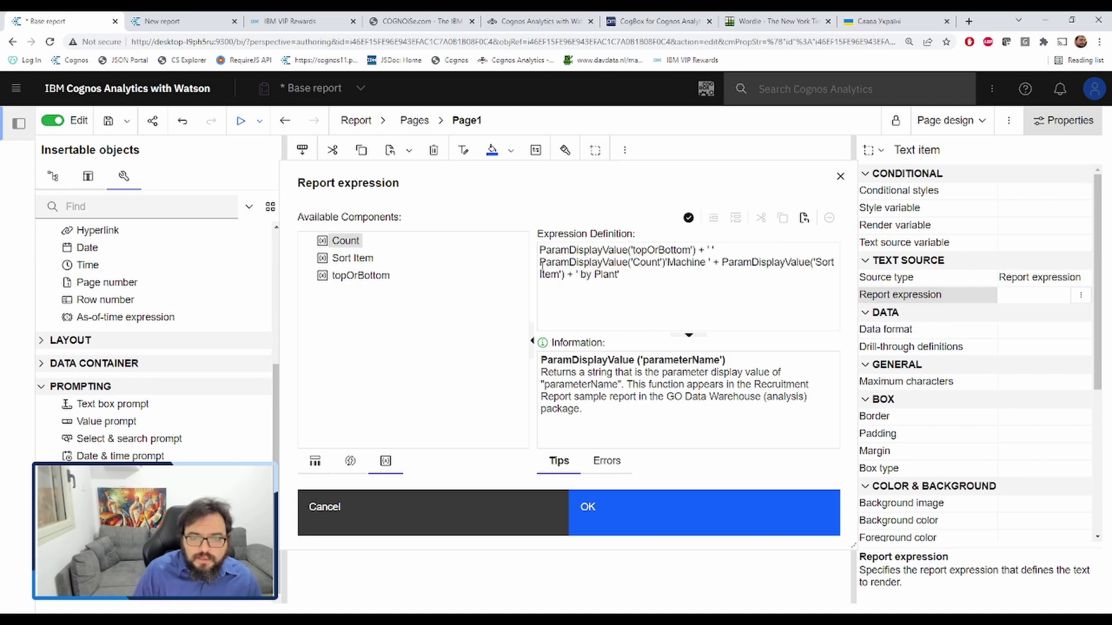
text(+)
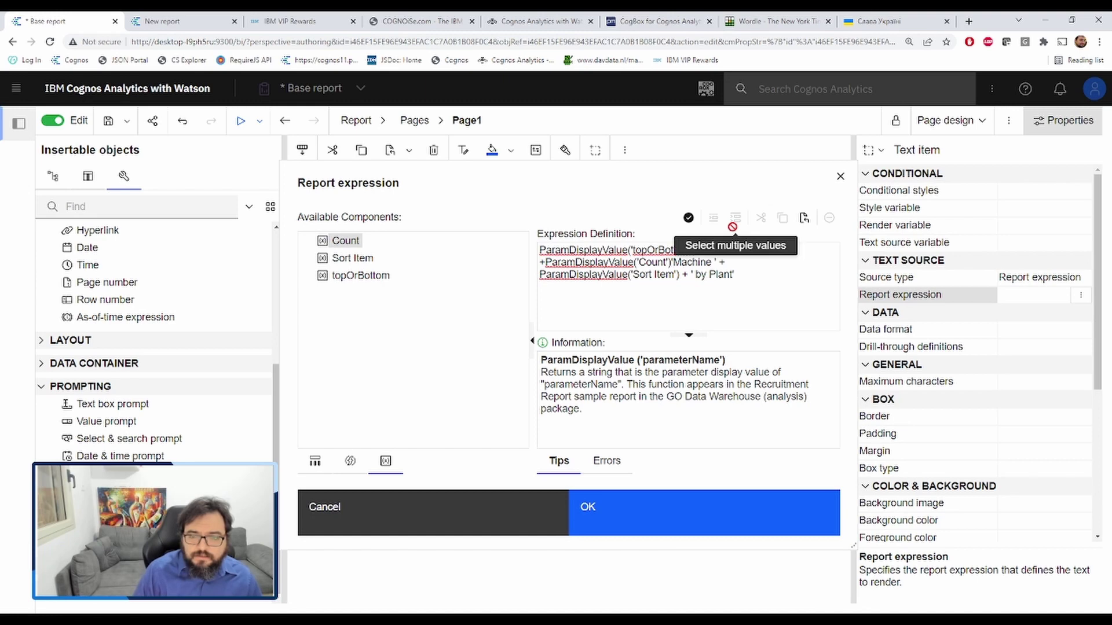
key(Return)
text(+ )
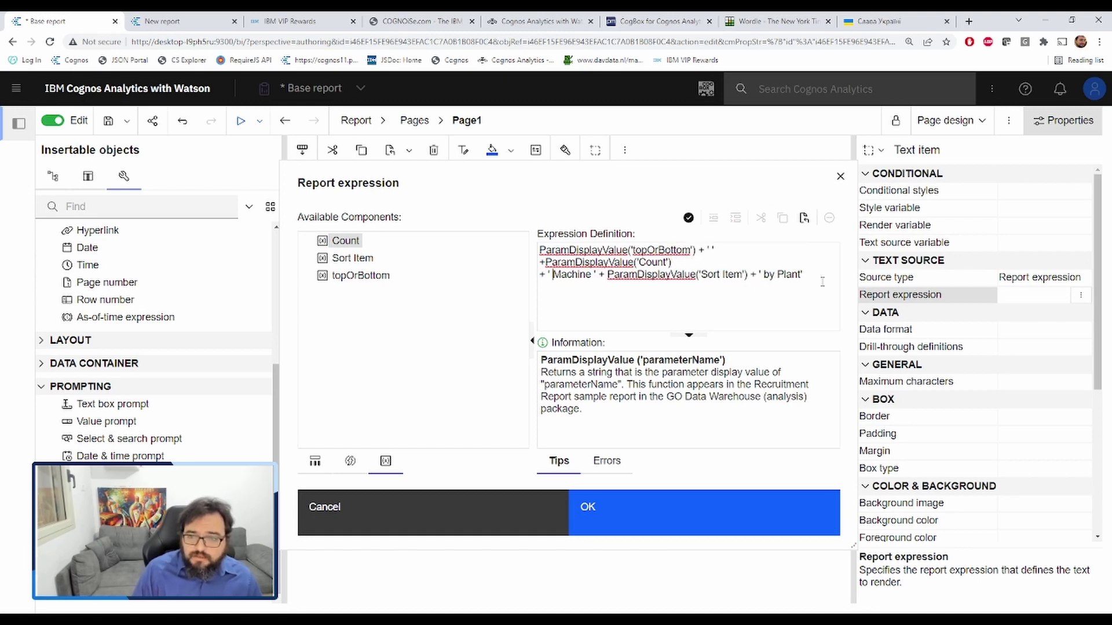
text( s)
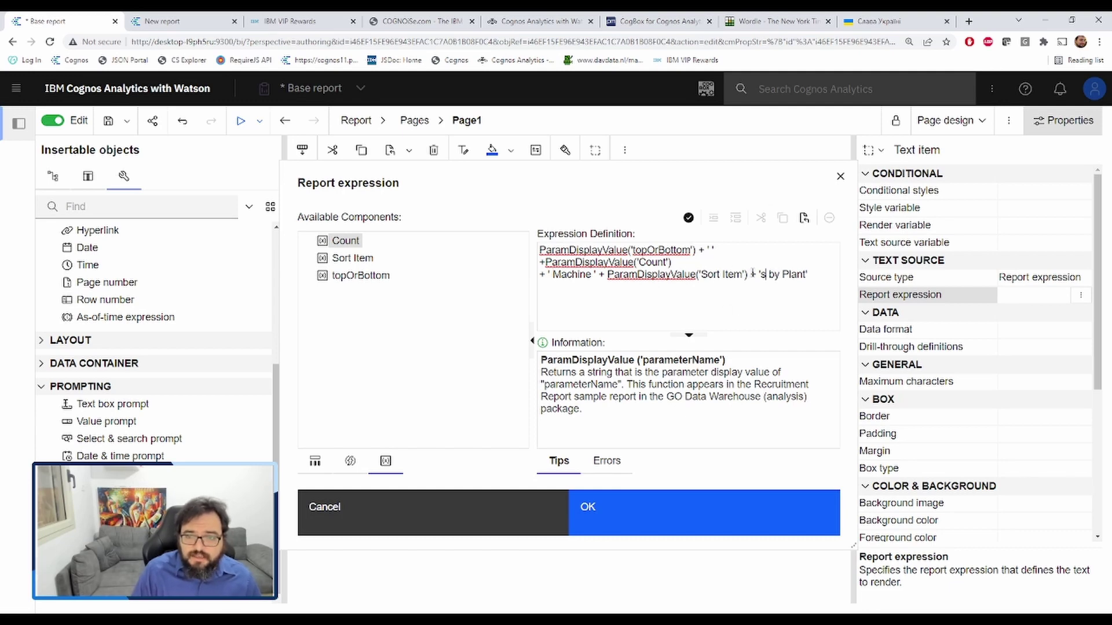
click(724, 522)
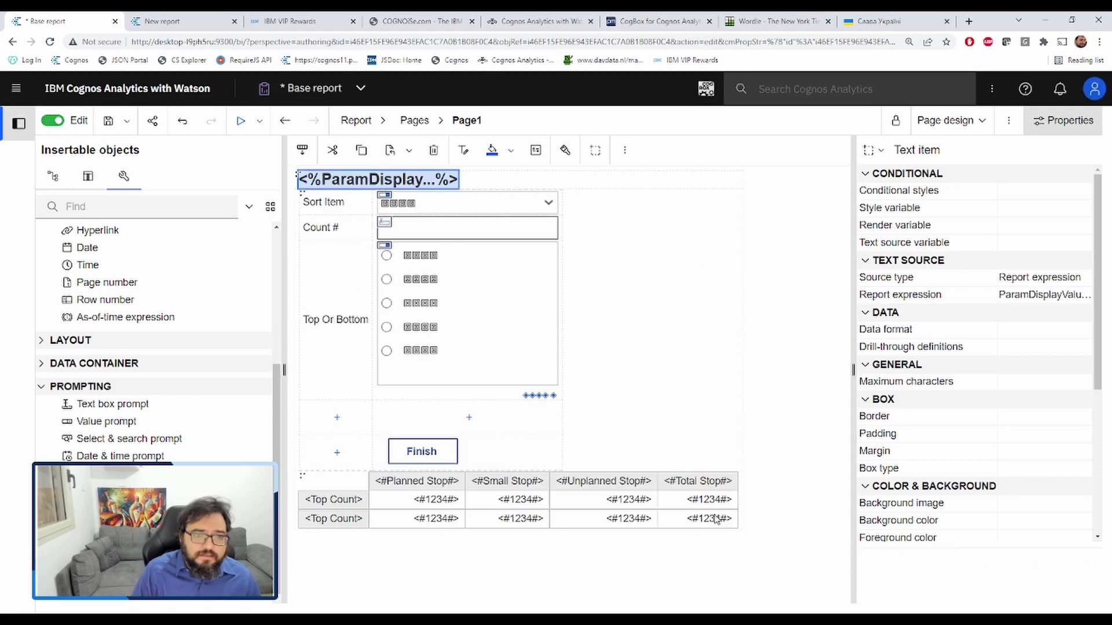
- Run the report with Sort Item Planned Stop, Count 5 and Bottom
click(239, 124)
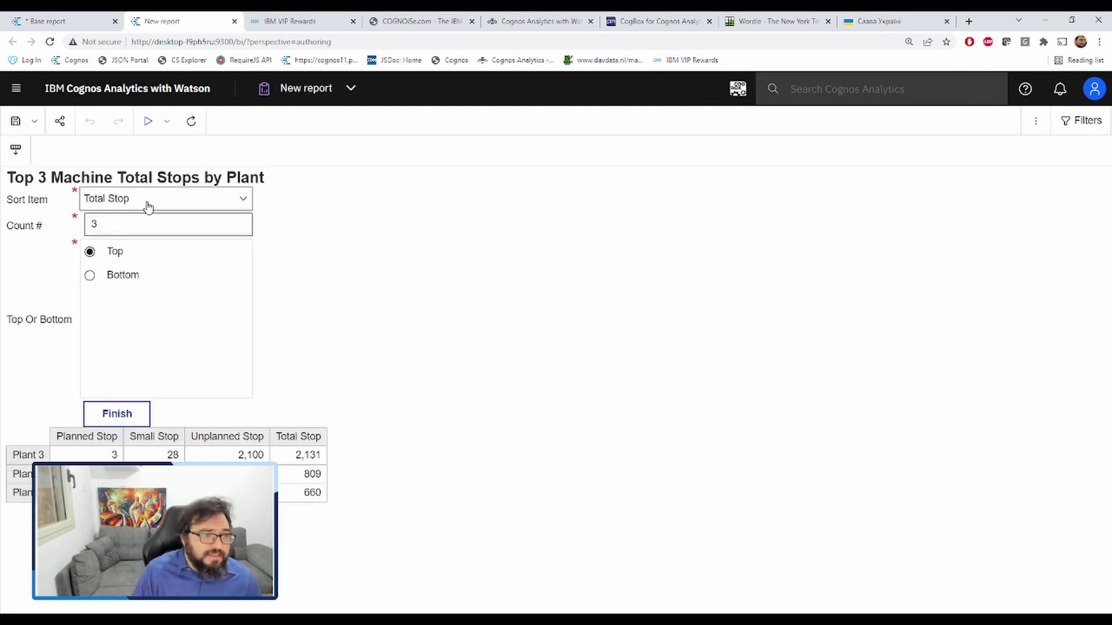
click(148, 208)
click(151, 245)
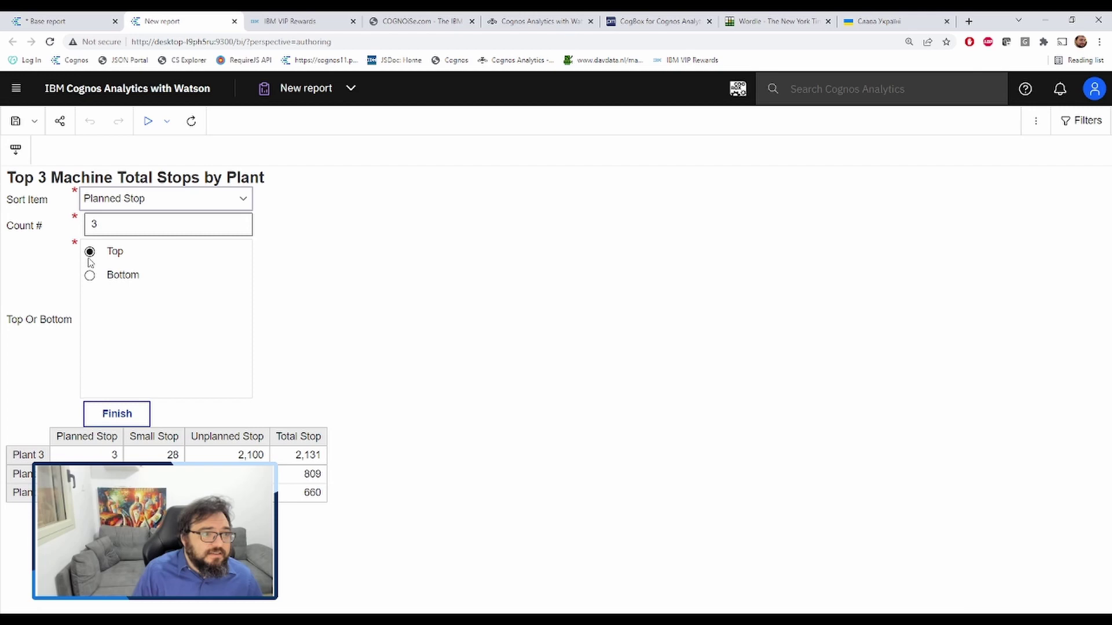
double_click(121, 232)
text(5)
click(90, 276)
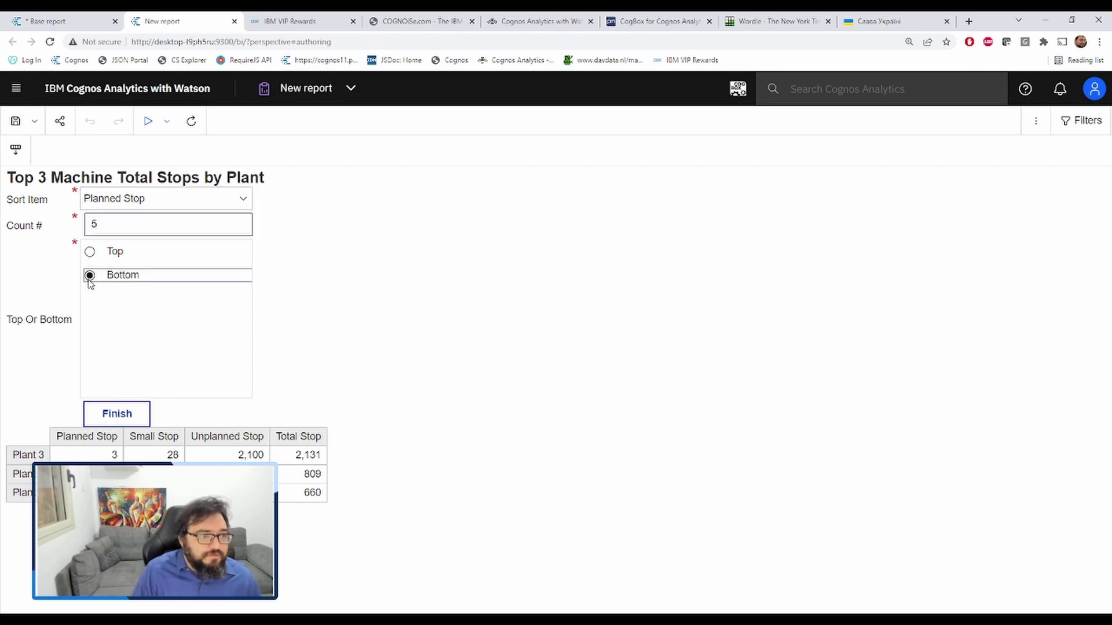
click(103, 422)
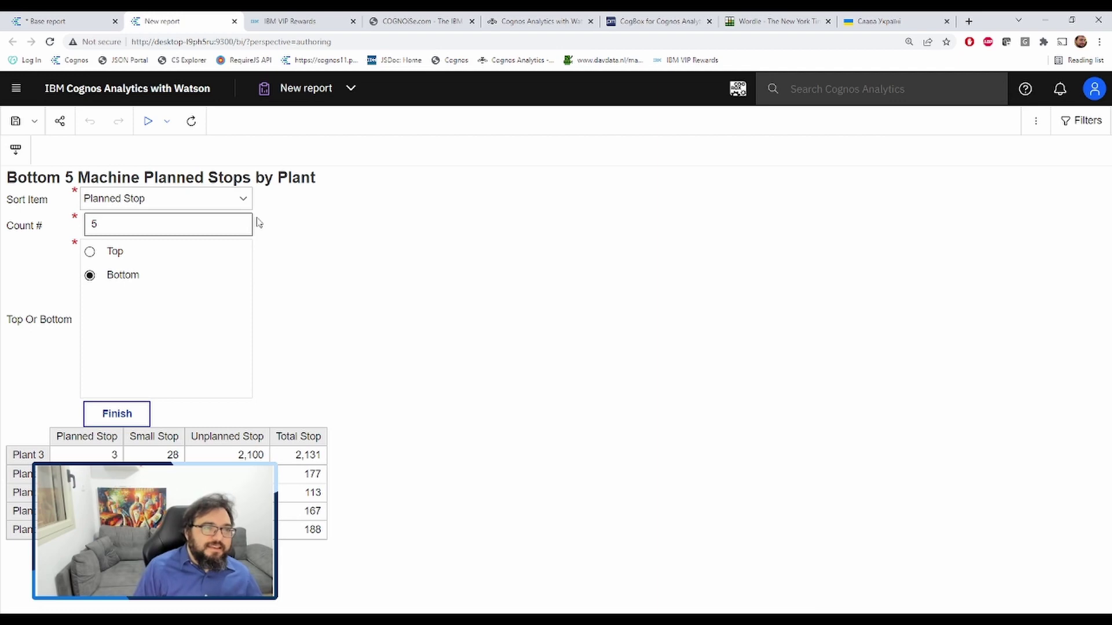
click(740, 94)
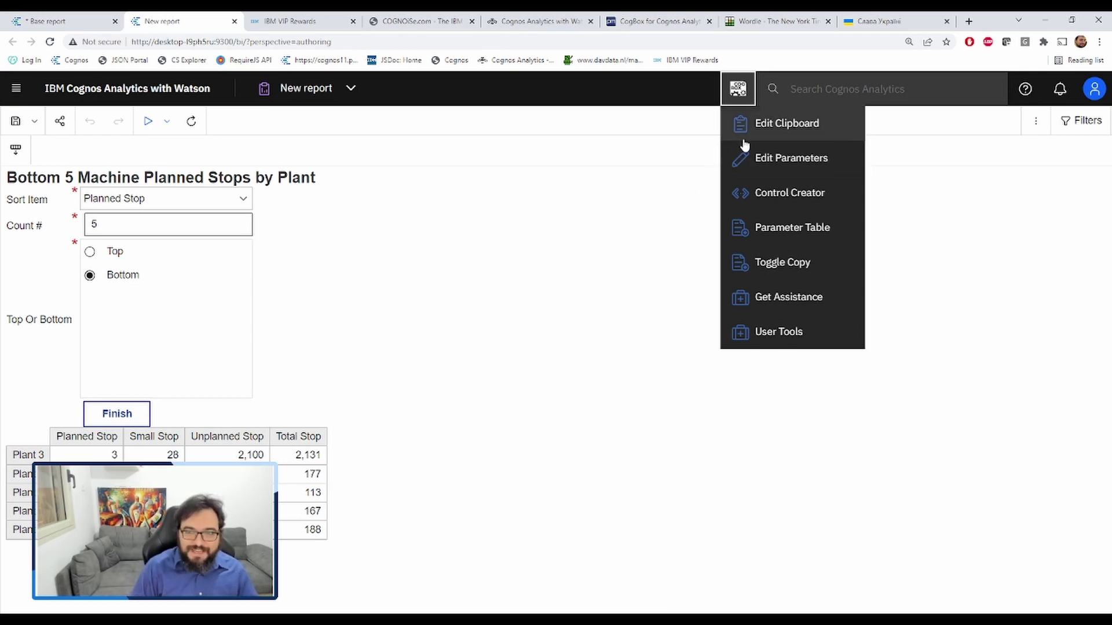
- Copy the current prompt values as JSON from the Parameter Editor and return to the Base report
click(820, 156)
scroll(637, 243, down, 3)
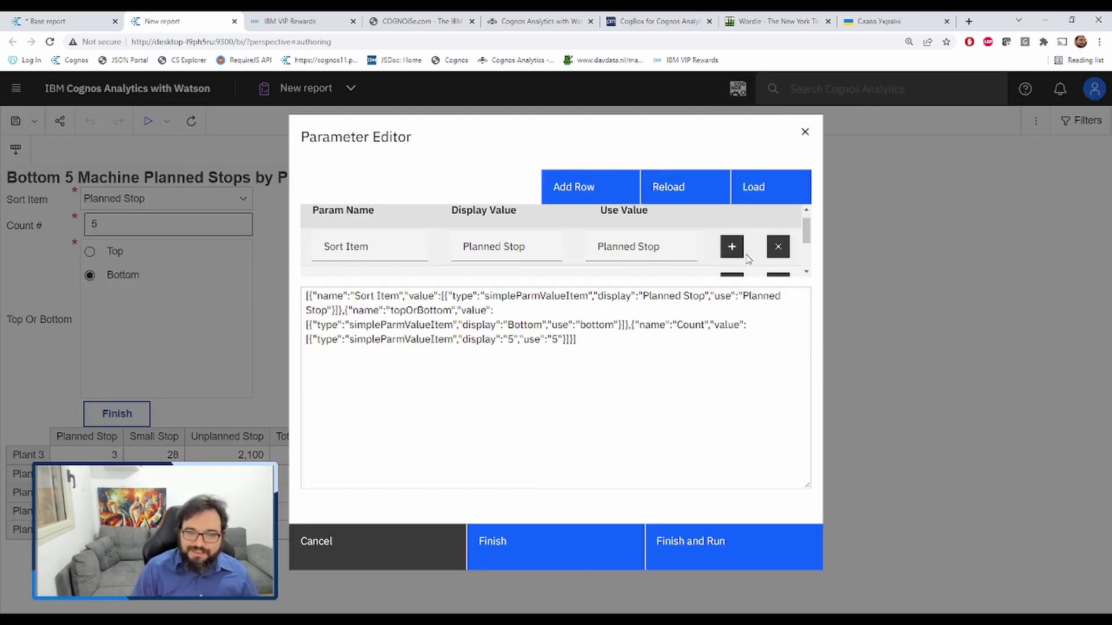
scroll(528, 244, up, 3)
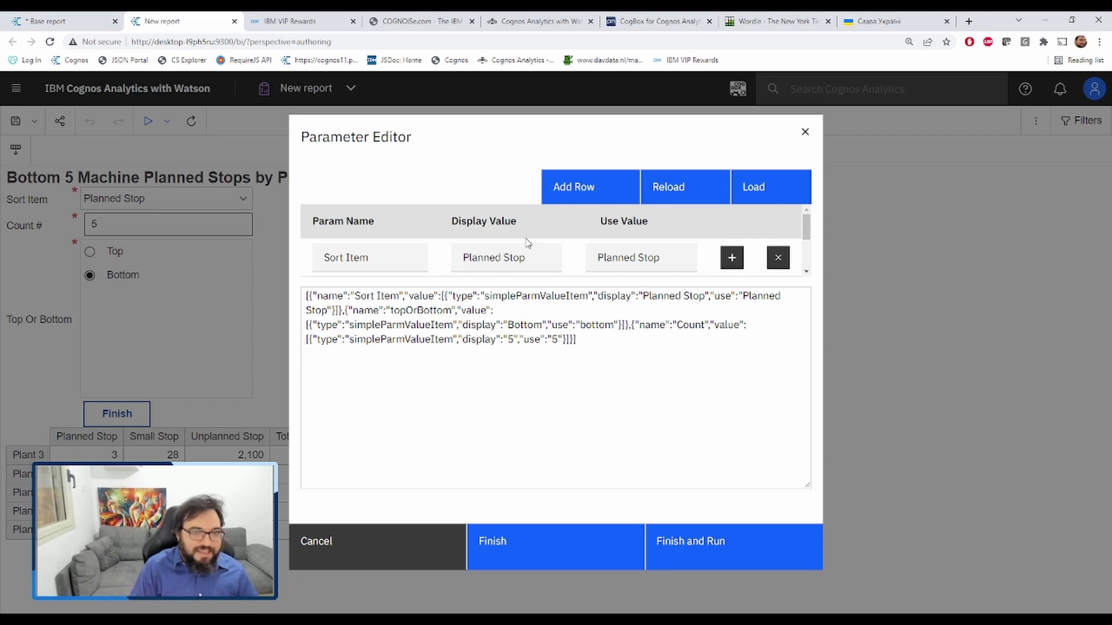
scroll(521, 244, down, 3)
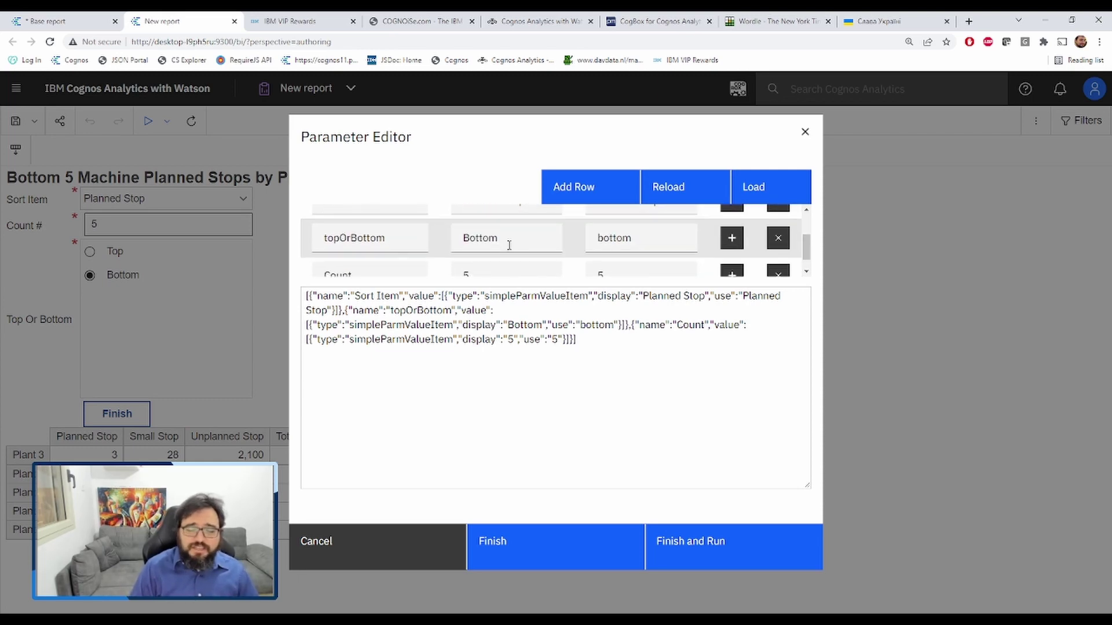
click(612, 384)
key(ctrl+a)
key(ctrl+c)
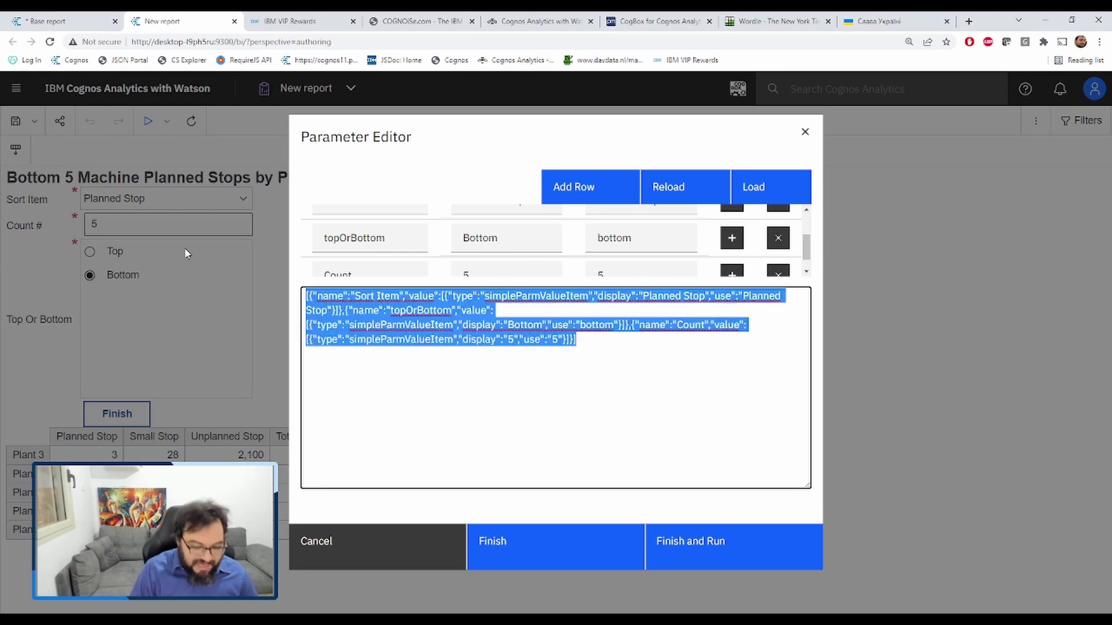
click(74, 29)
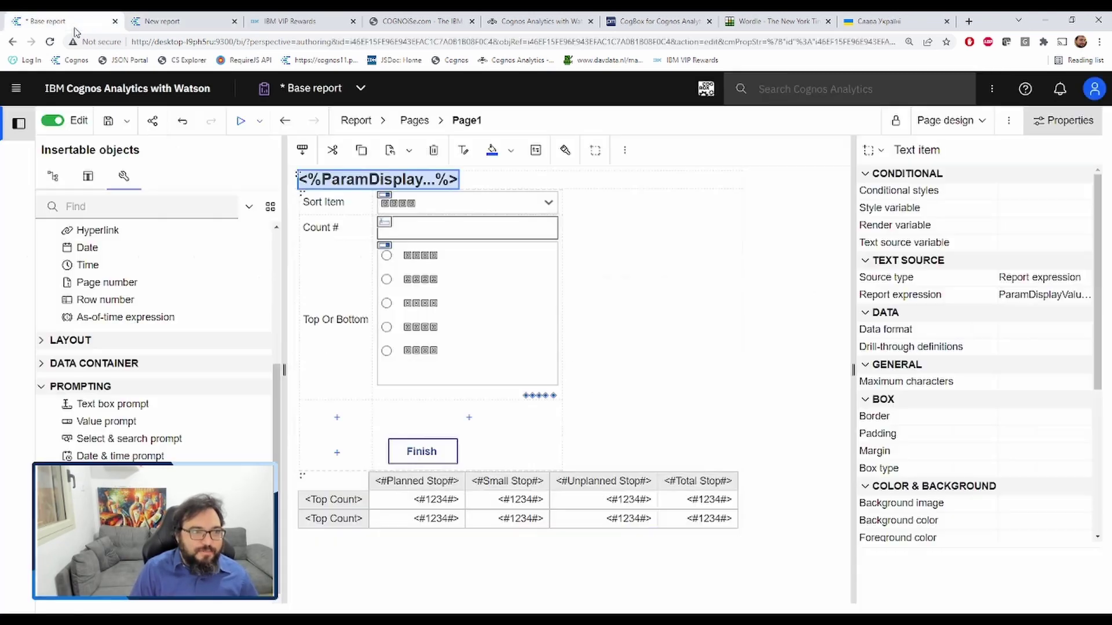
- Paste and load the copied parameter JSON in the Base report, then run it as HTML
click(708, 91)
click(718, 154)
click(513, 376)
key(ctrl+a)
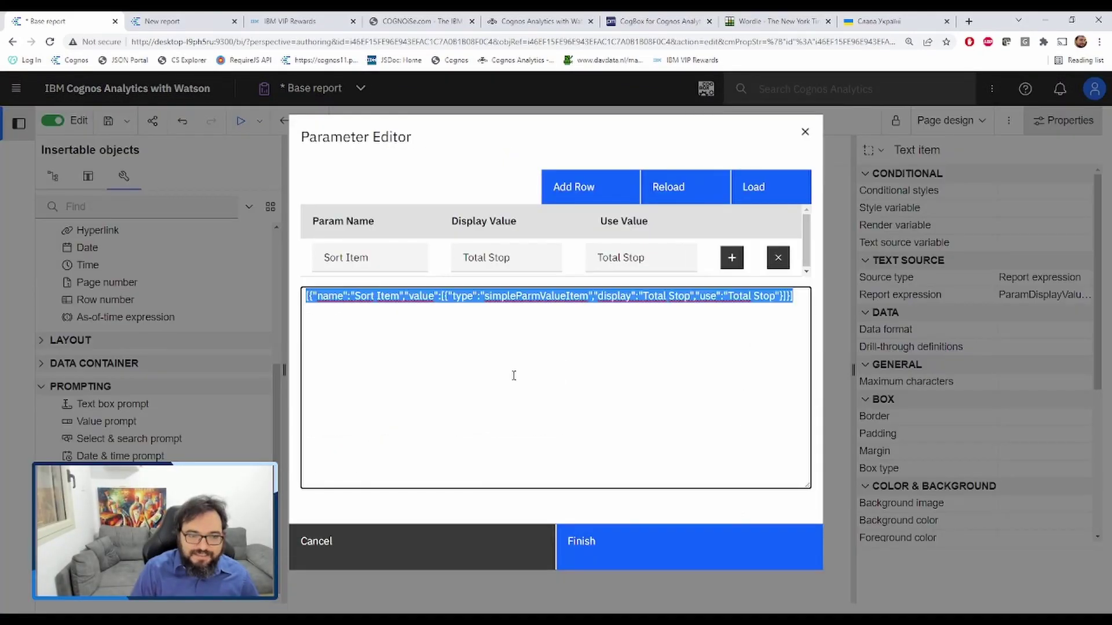
key(ctrl+v)
click(770, 187)
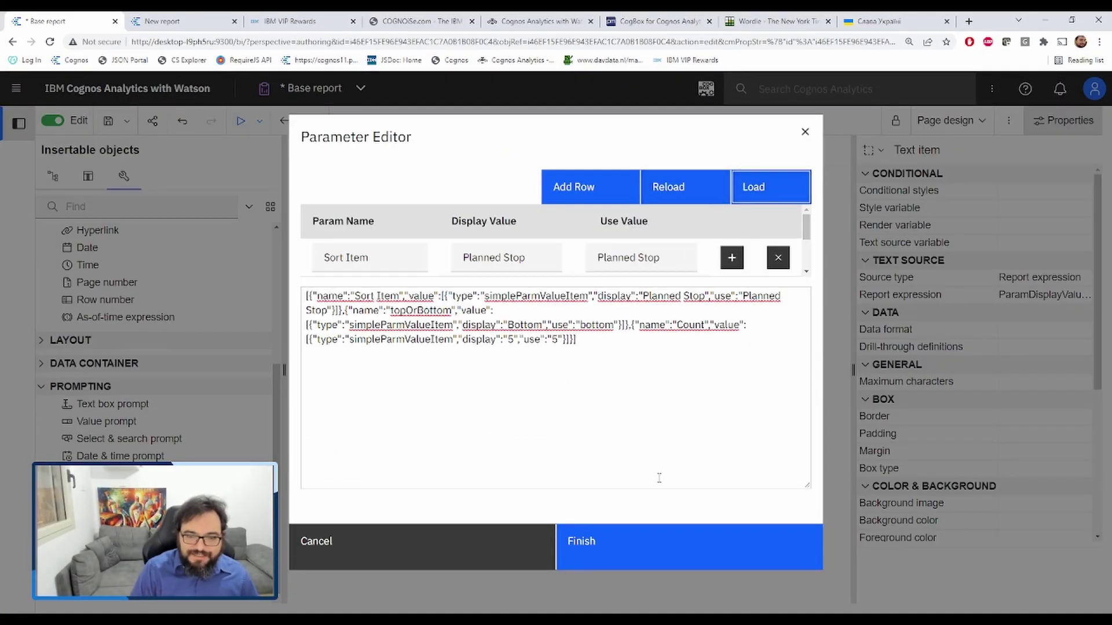
click(658, 537)
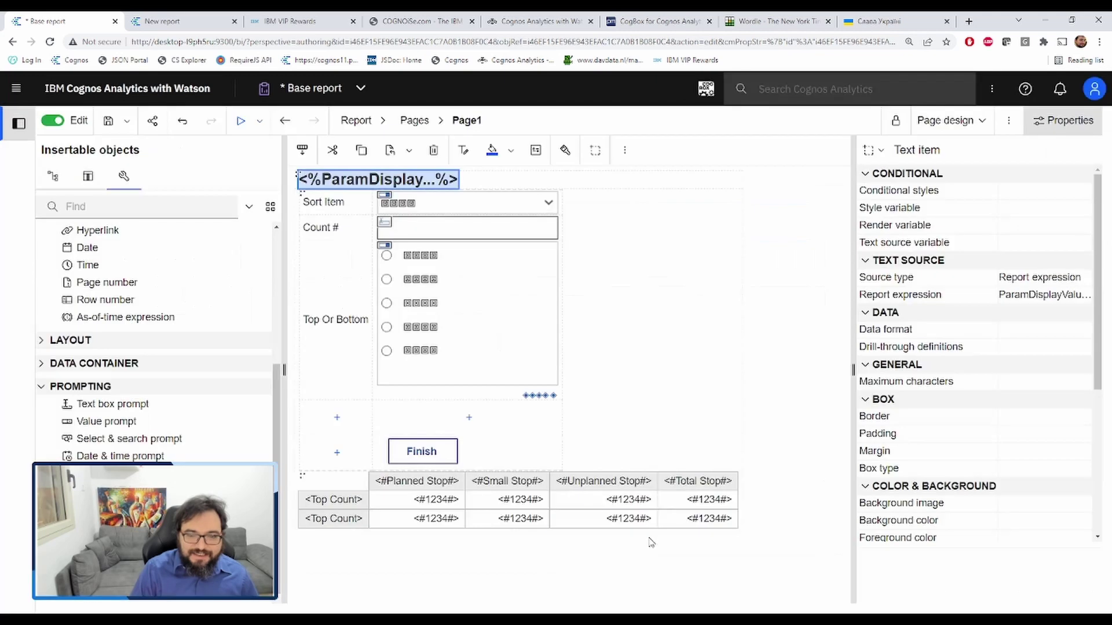
click(241, 128)
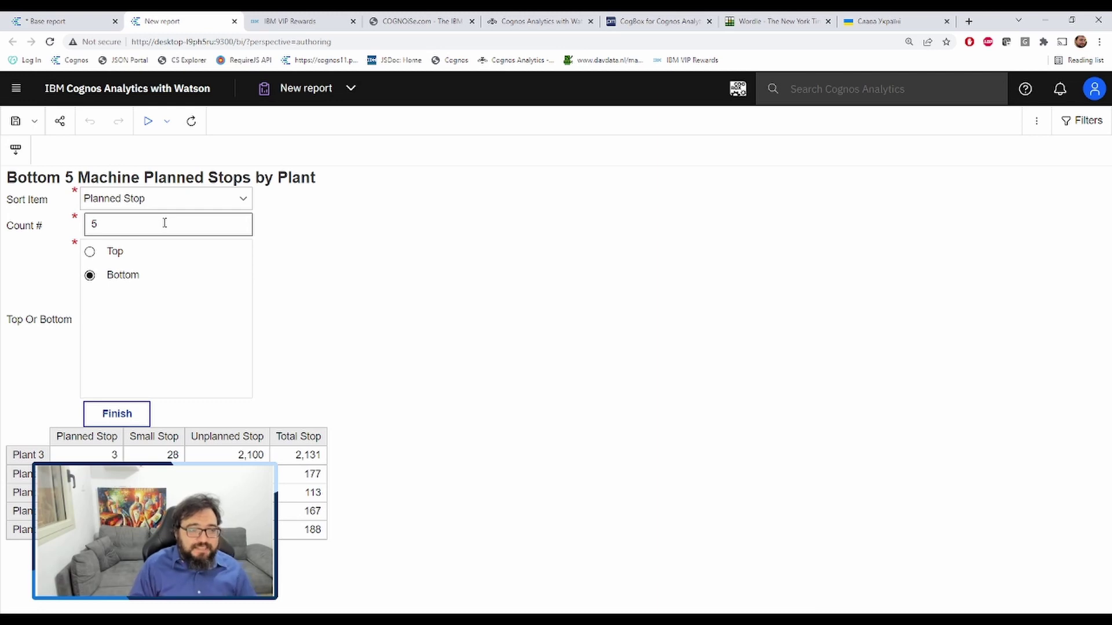
- Switch to the 'CogBox for Cognos Analytics' page on pmsquare.com
click(643, 23)
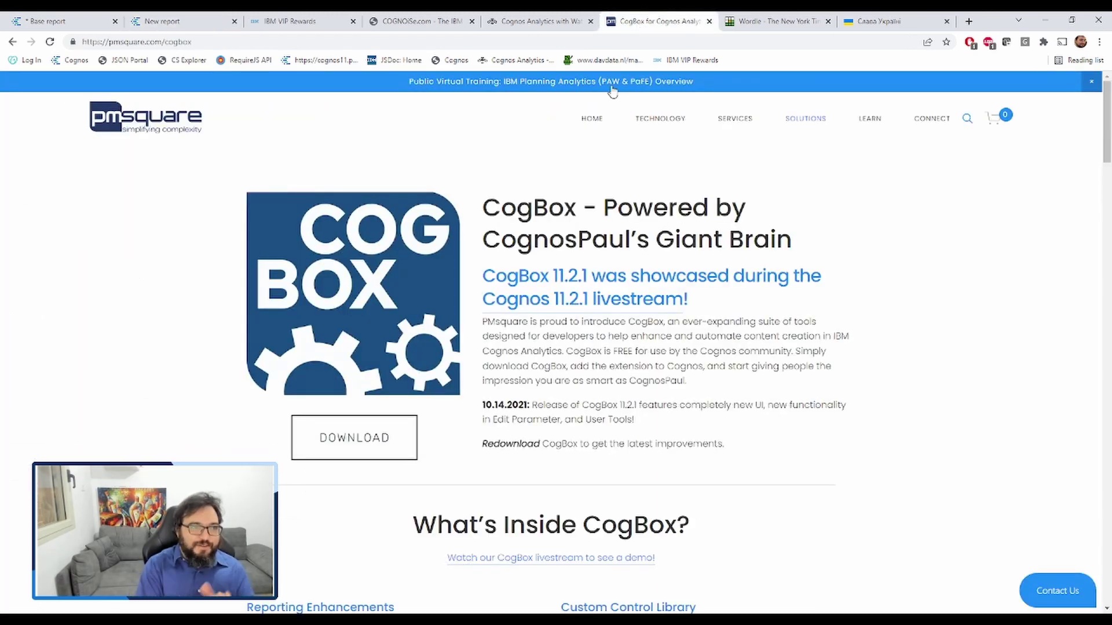